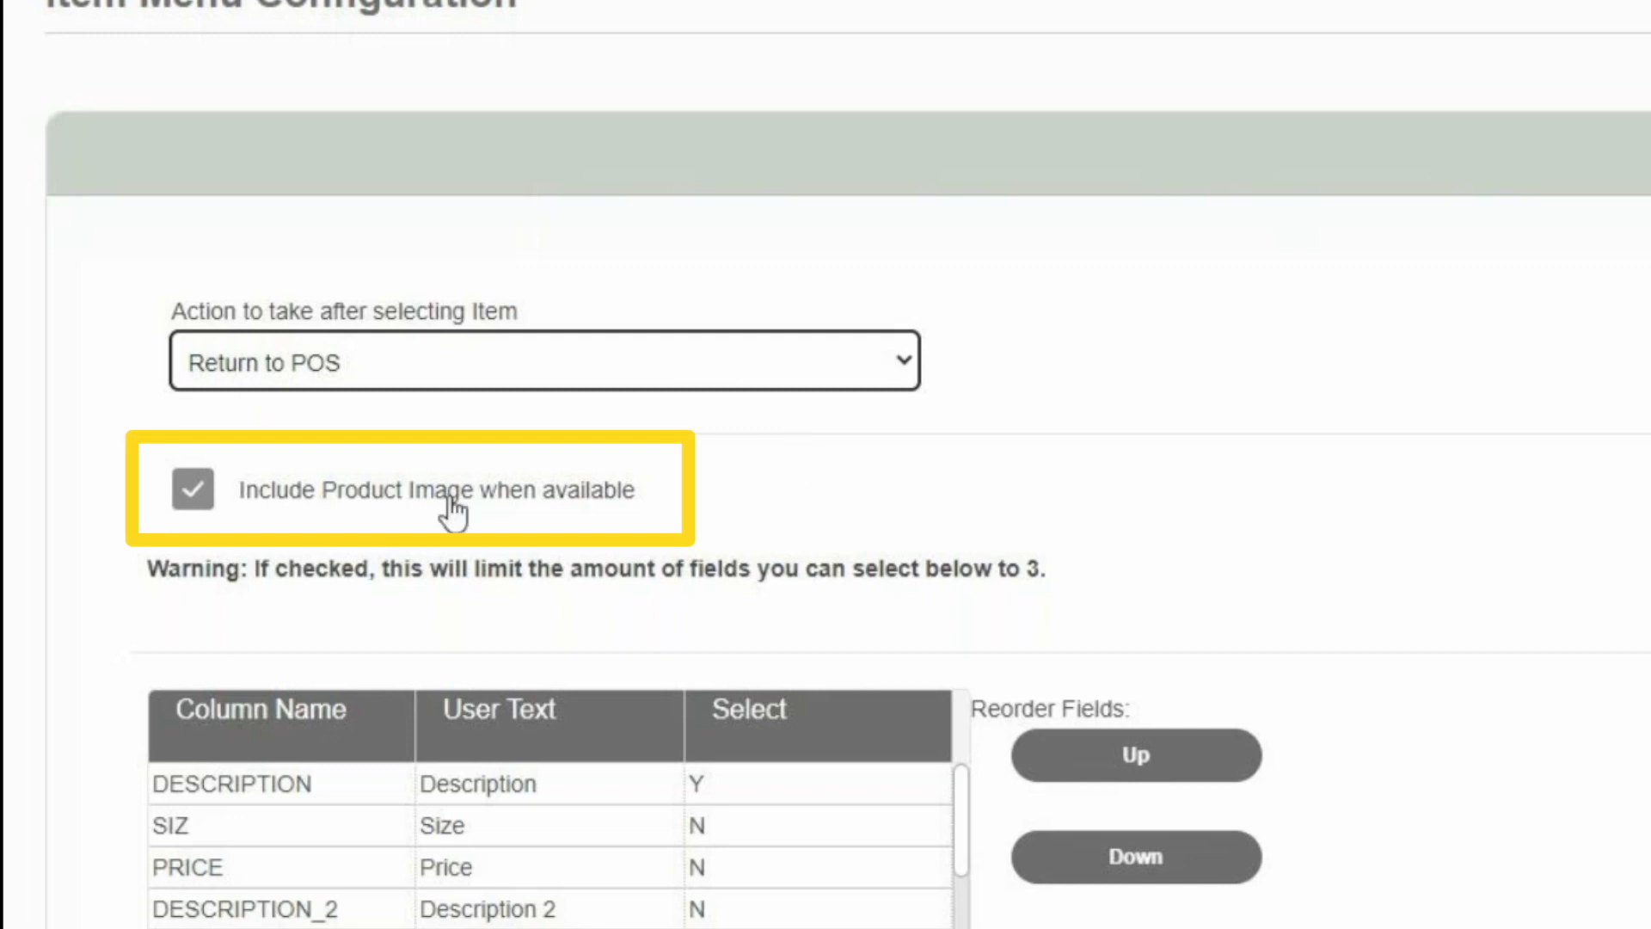
Include the Price field in the item menu columns and move it up to directly below Description
{"action": "left_click", "coordinate": [698, 868]}
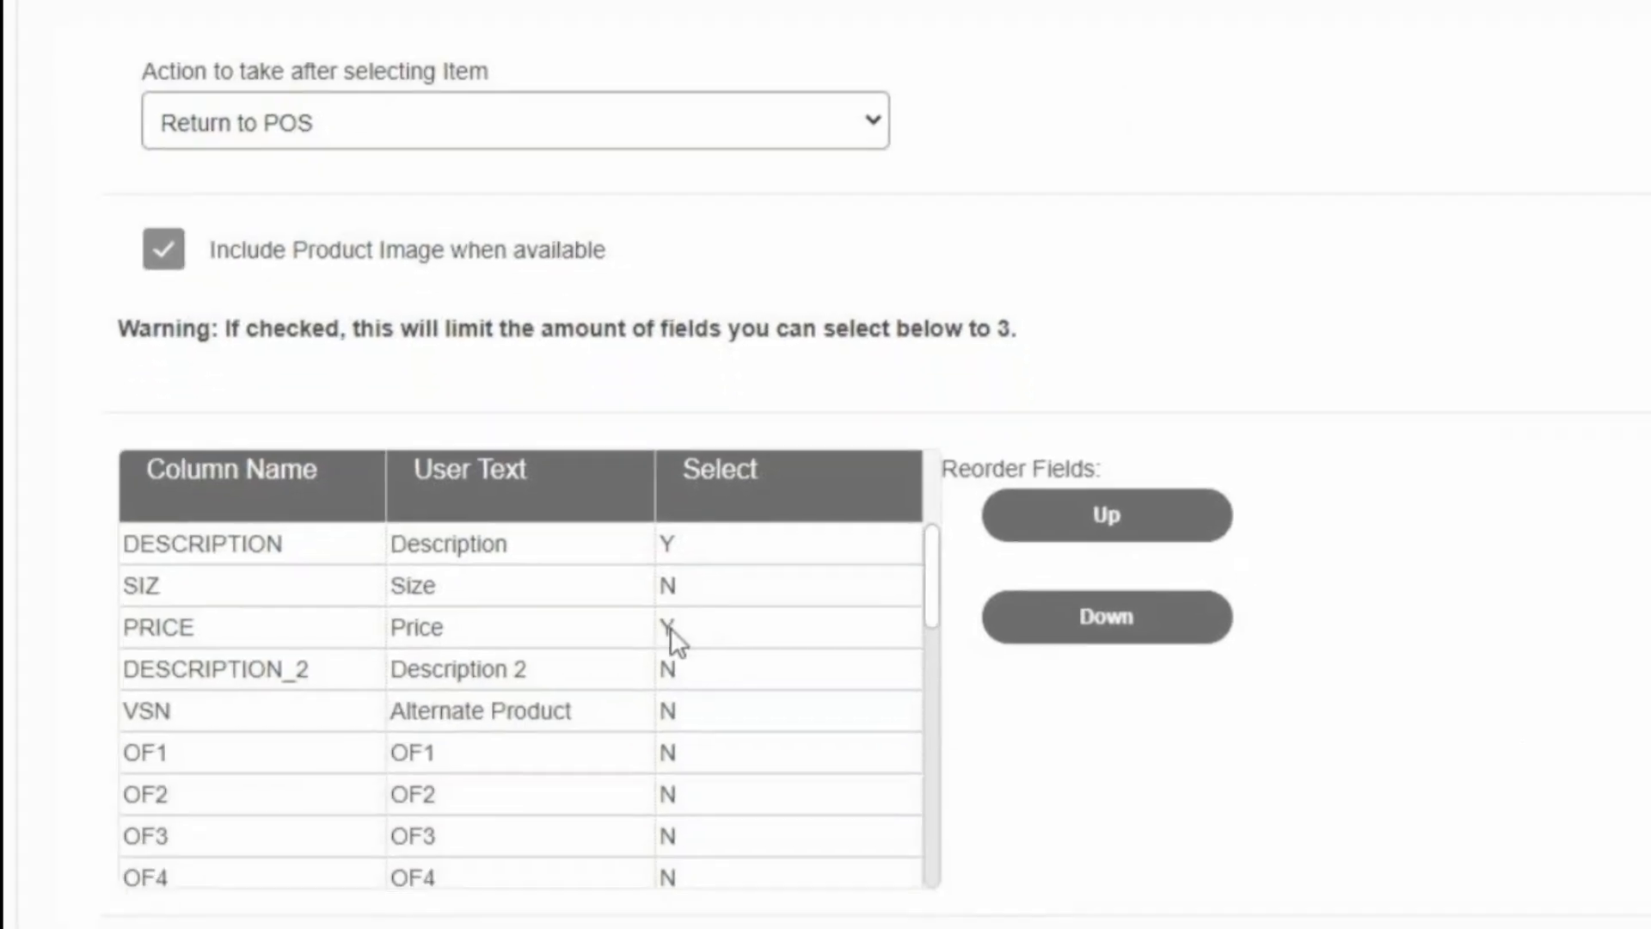
{"action": "left_click", "coordinate": [621, 866]}
{"action": "left_click", "coordinate": [1049, 425]}
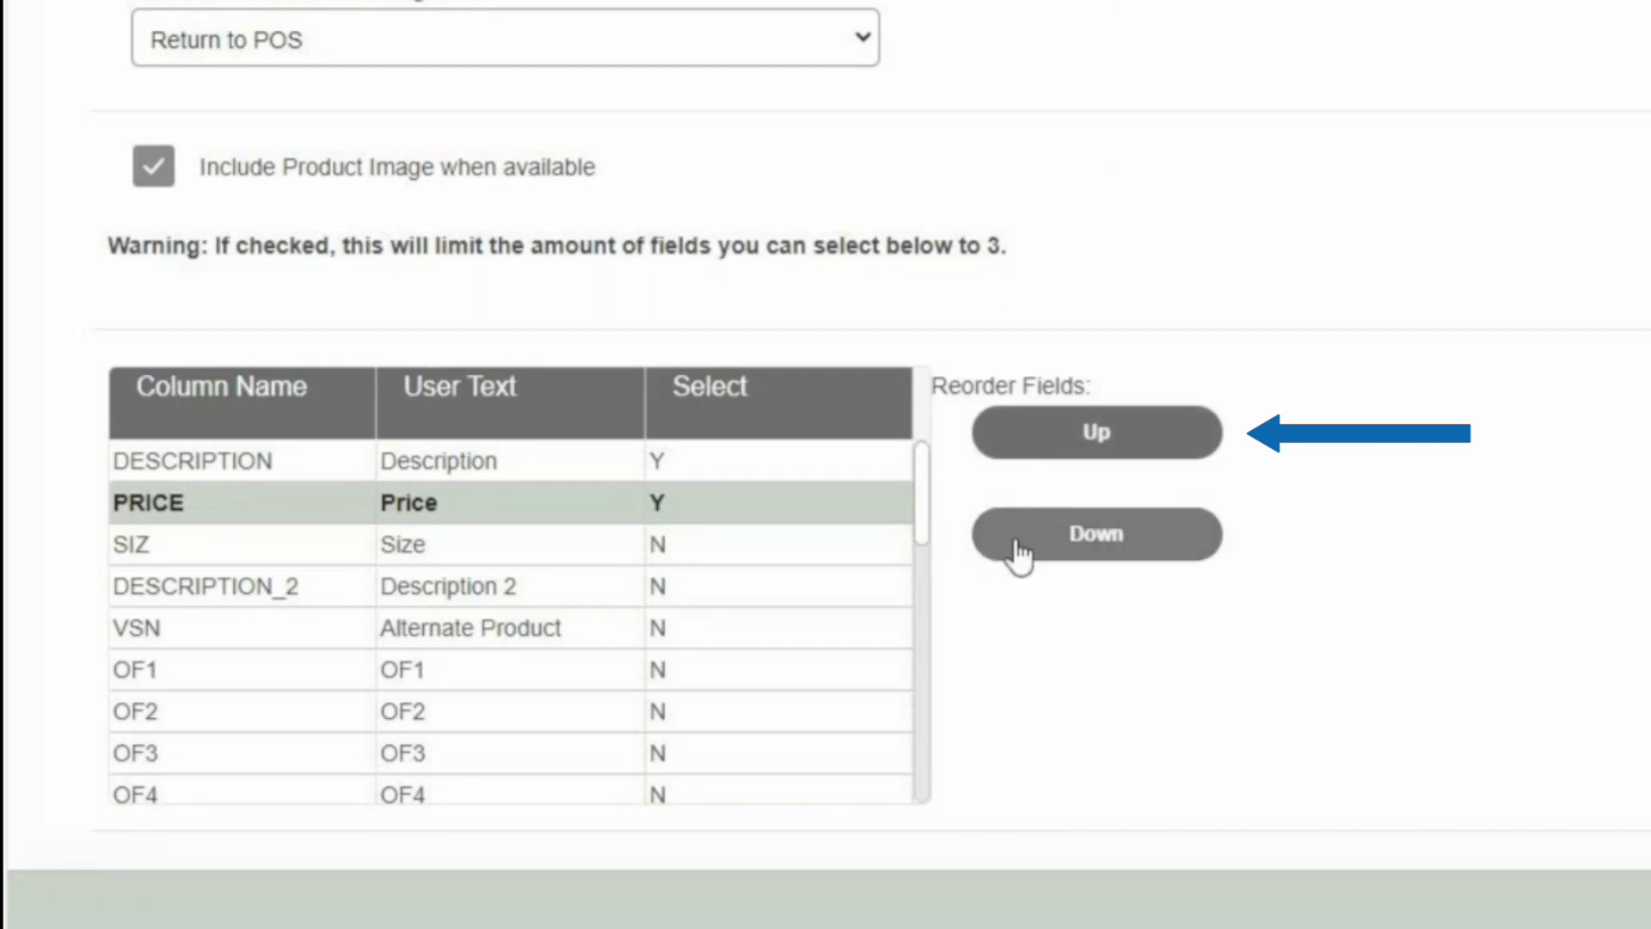
{"action": "left_click", "coordinate": [716, 509]}
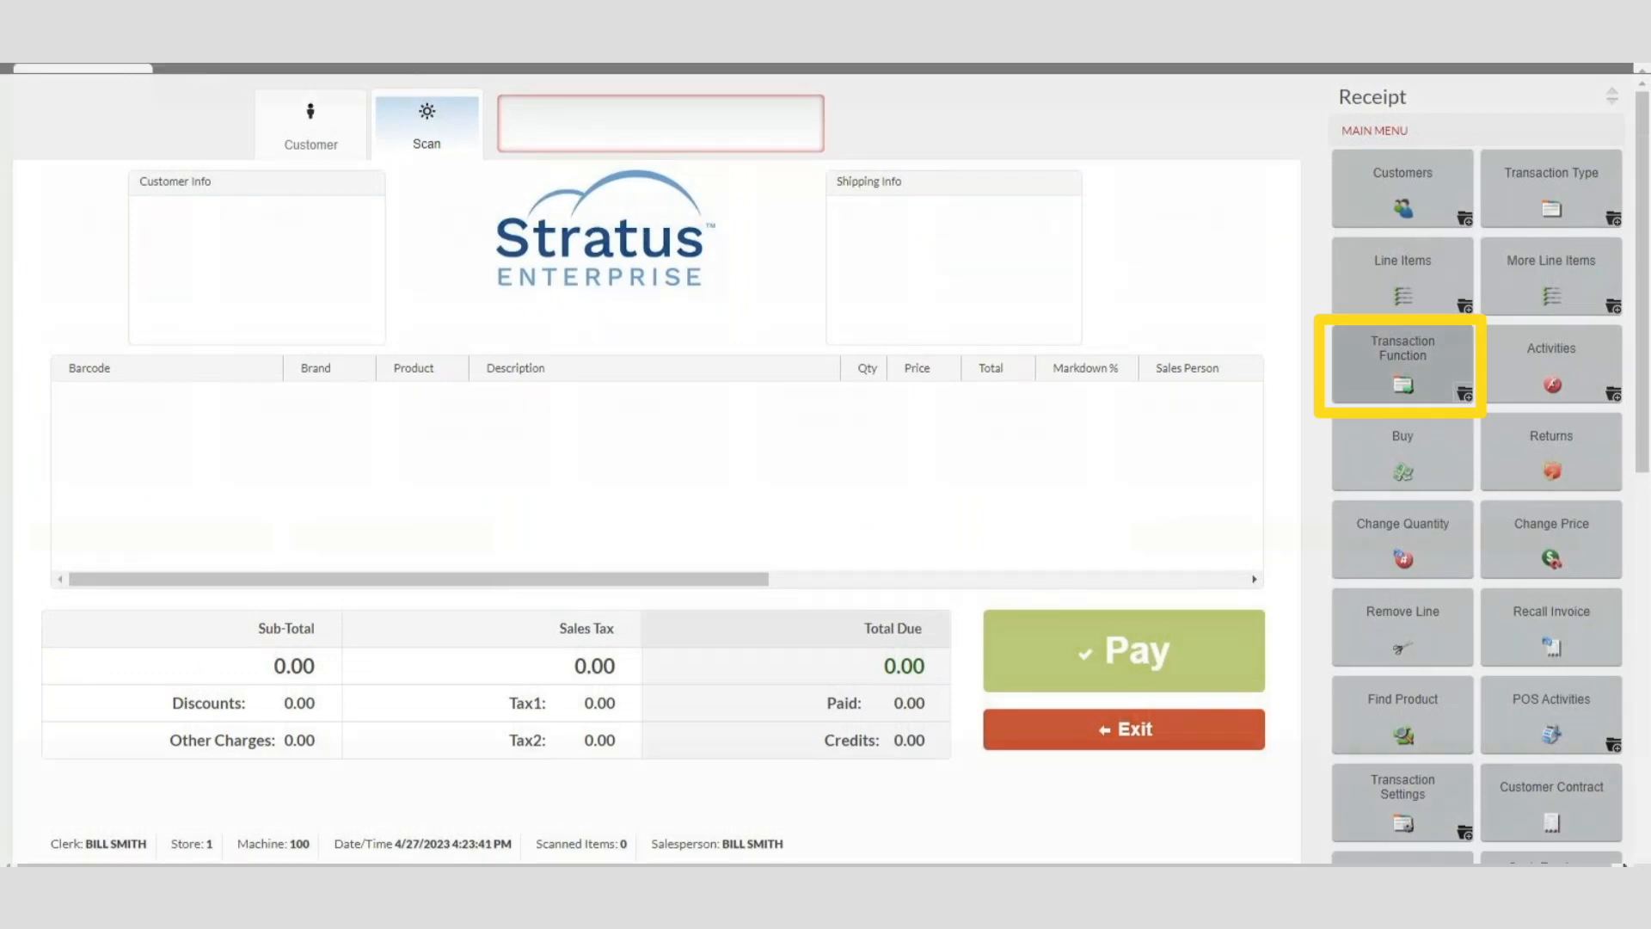
Open the Item Menu from the point-of-sale transaction functions
{"action": "left_click", "coordinate": [1402, 364]}
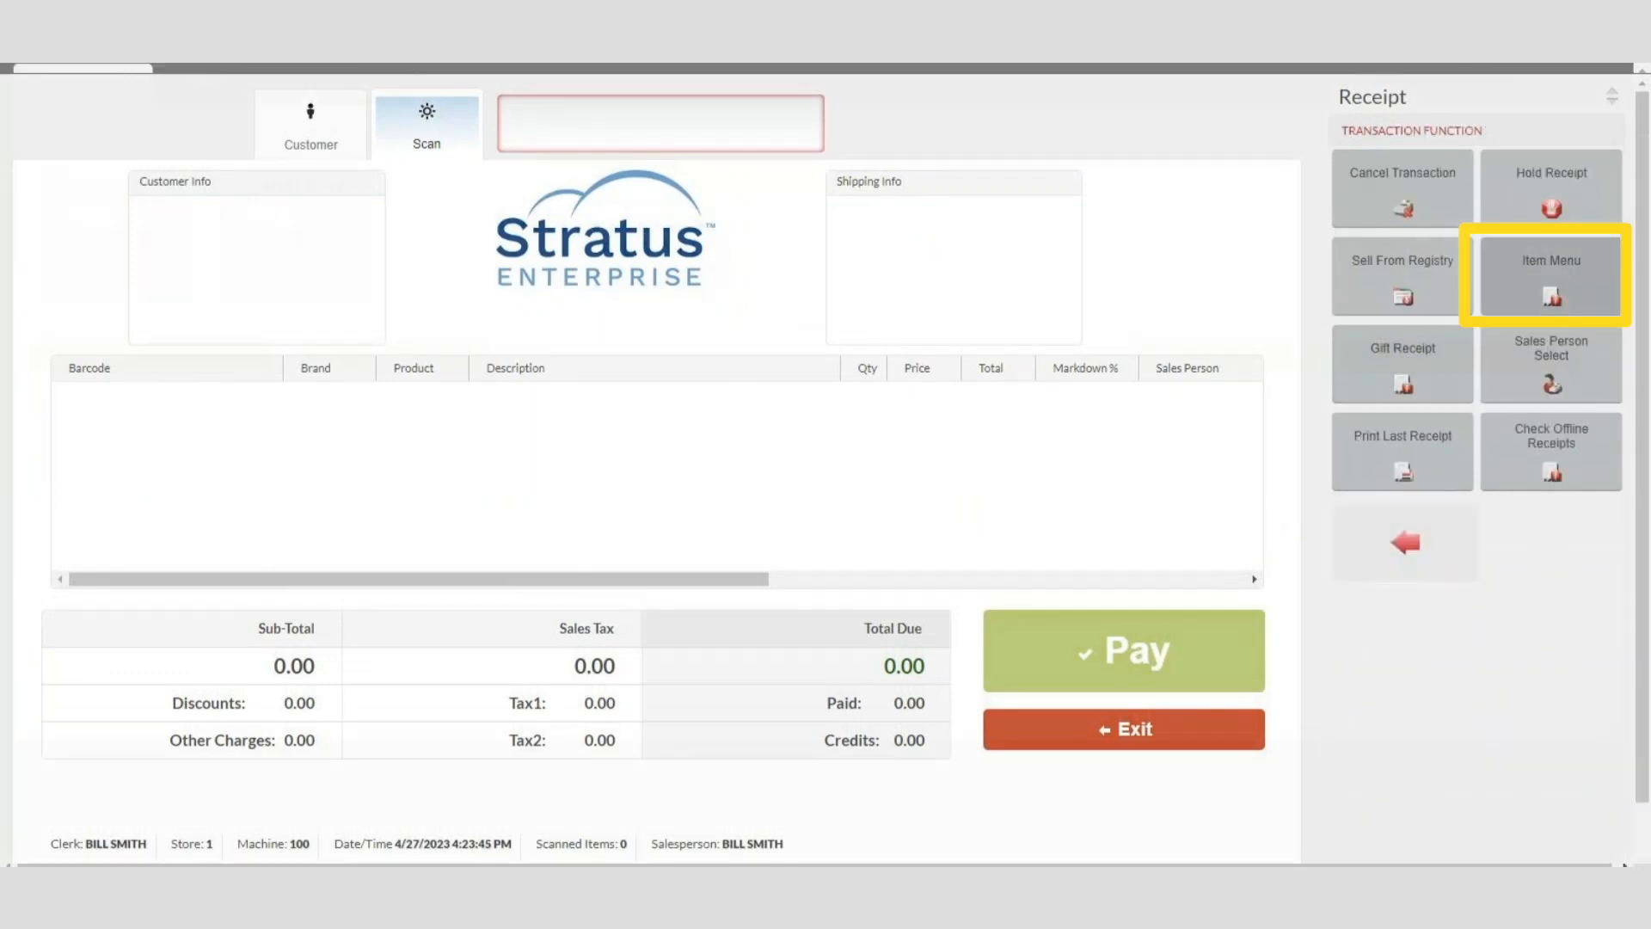
{"action": "left_click", "coordinate": [1551, 276]}
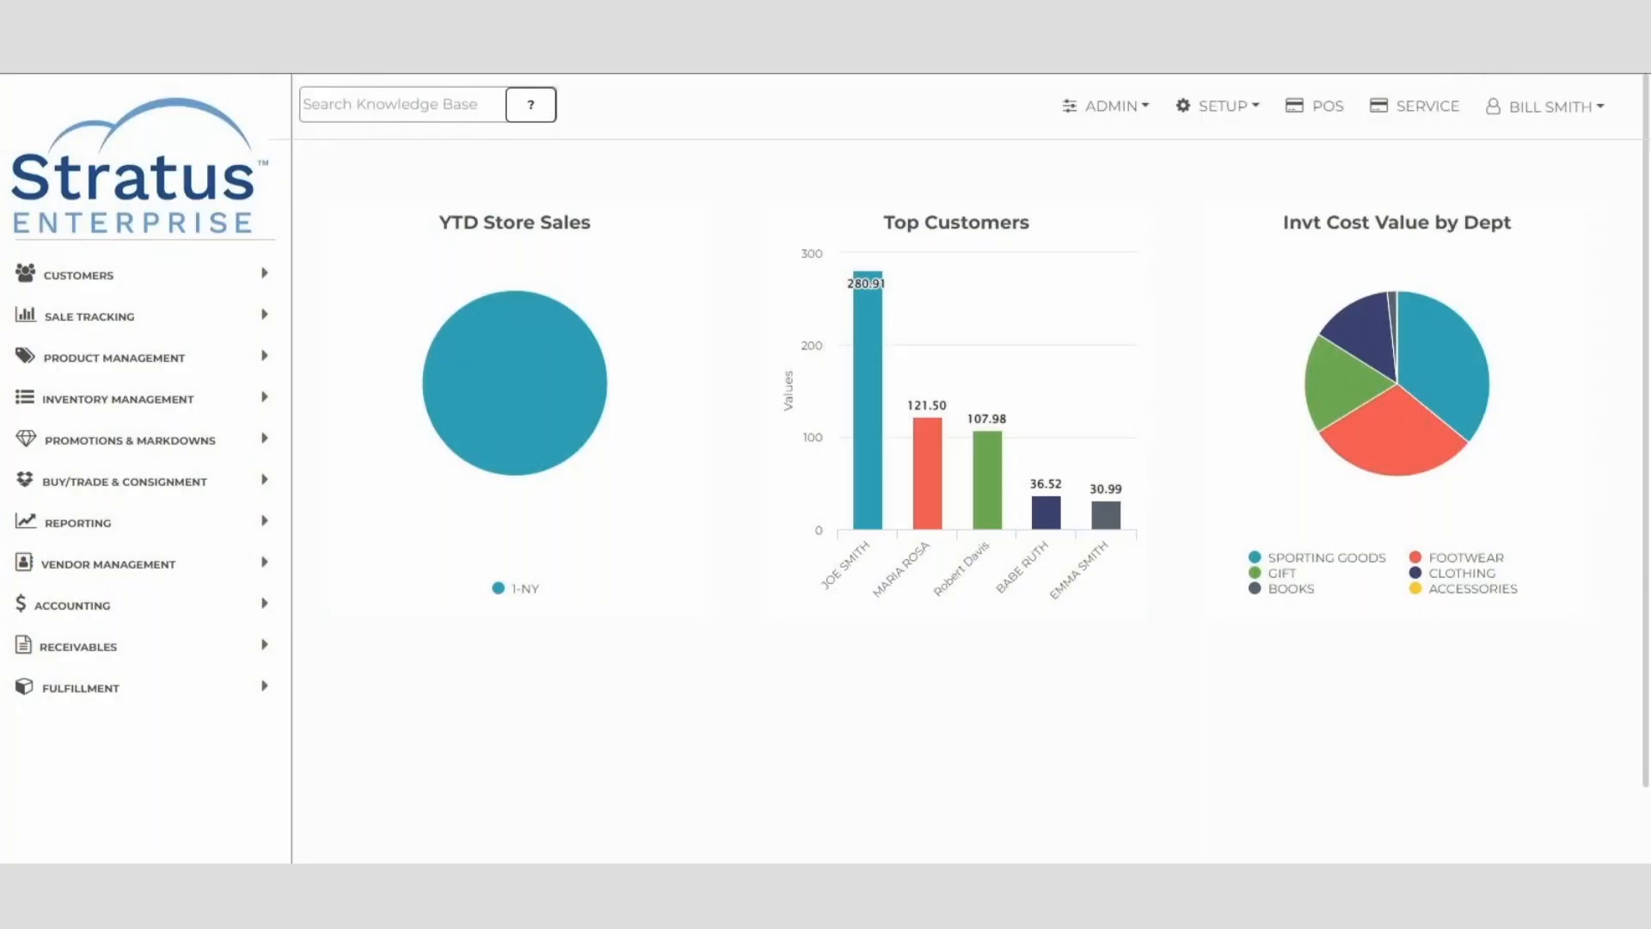
Open Inventory Movement Tracking and search for movements with the Date Closed range set to YESTERDAY
{"action": "left_click", "coordinate": [118, 399]}
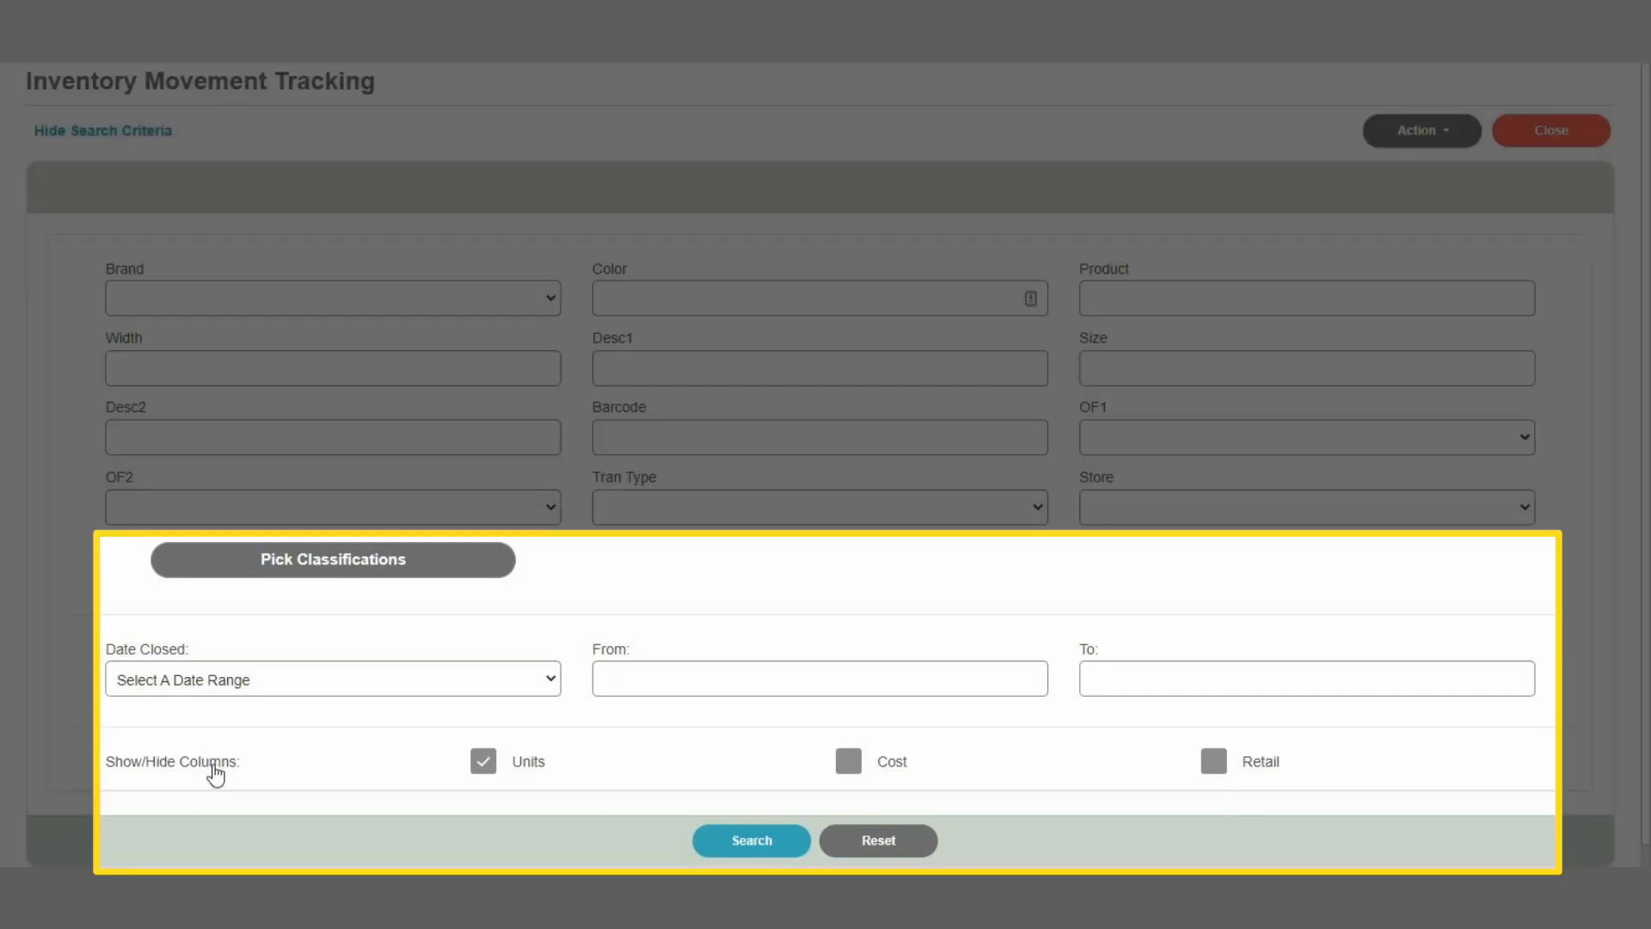
{"action": "left_click", "coordinate": [516, 688]}
{"action": "left_click", "coordinate": [385, 445]}
{"action": "left_click", "coordinate": [516, 687]}
{"action": "left_click", "coordinate": [558, 648]}
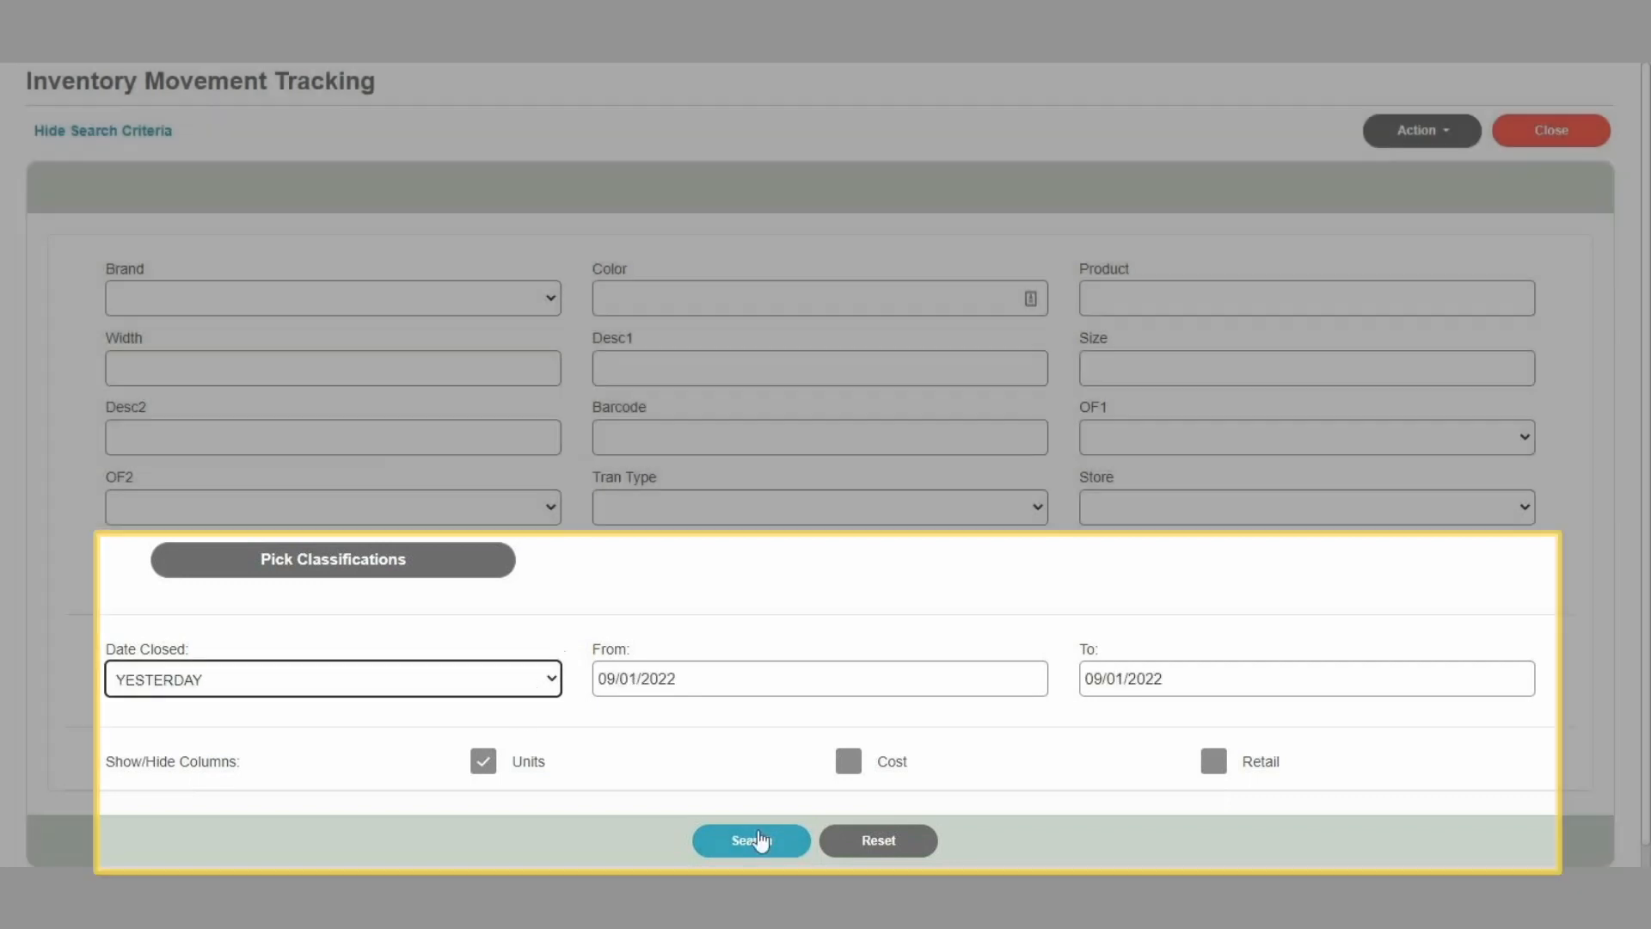
{"action": "left_click", "coordinate": [753, 840]}
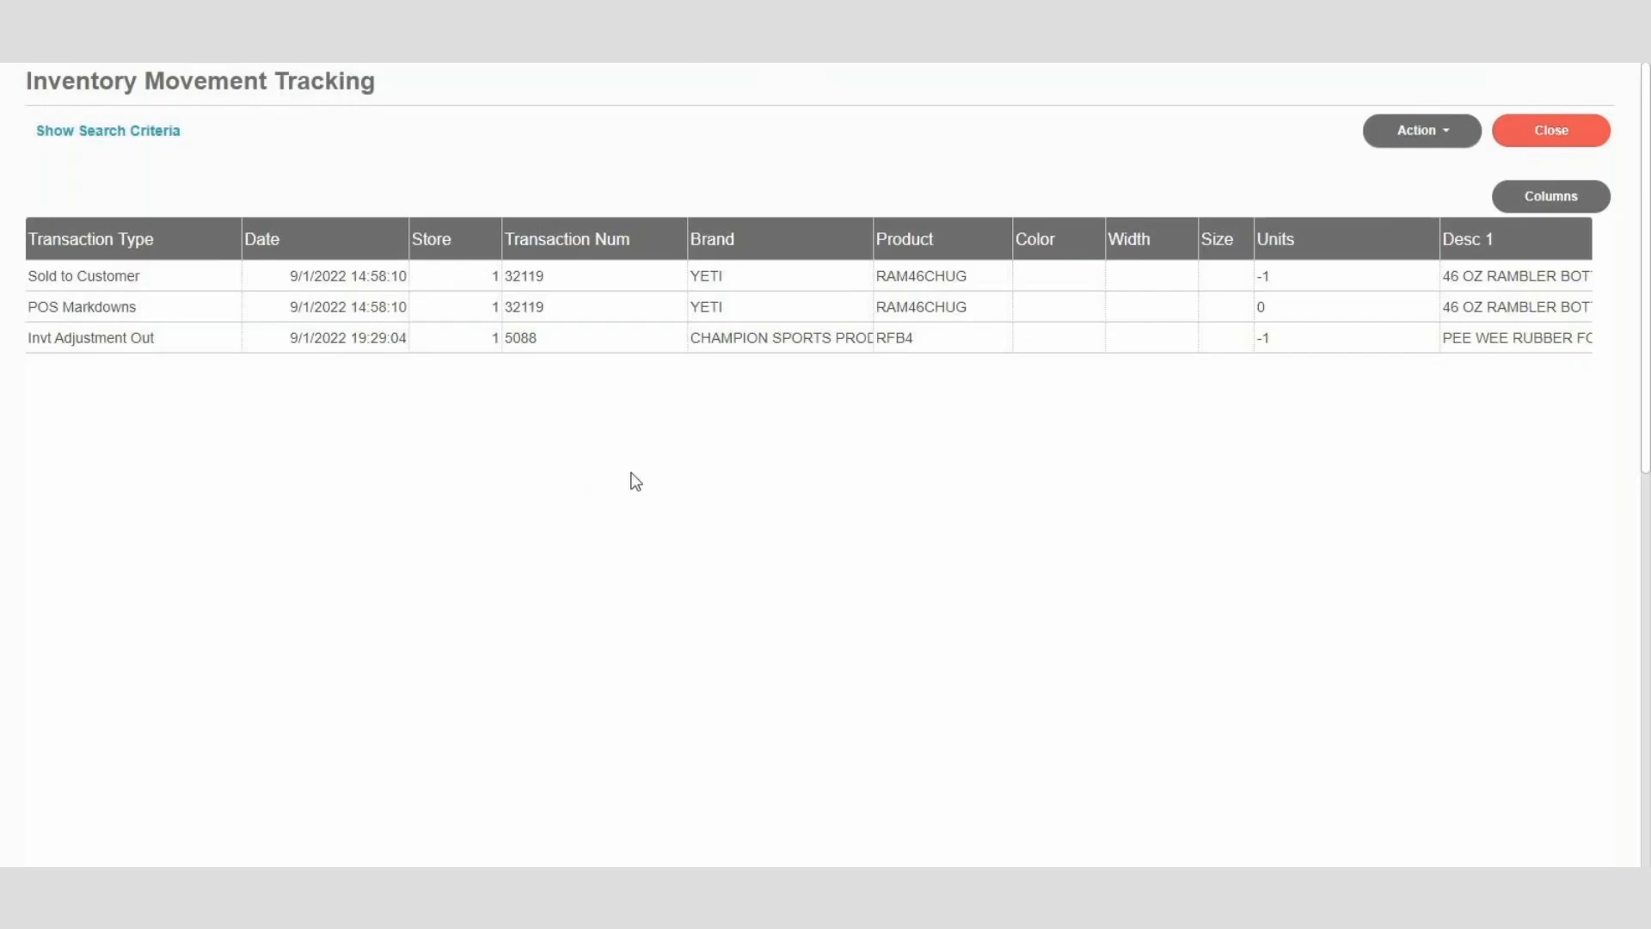
View the YETI Sold to Customer transaction with its payment and customer details, and close the transaction view
{"action": "left_click", "coordinate": [177, 275]}
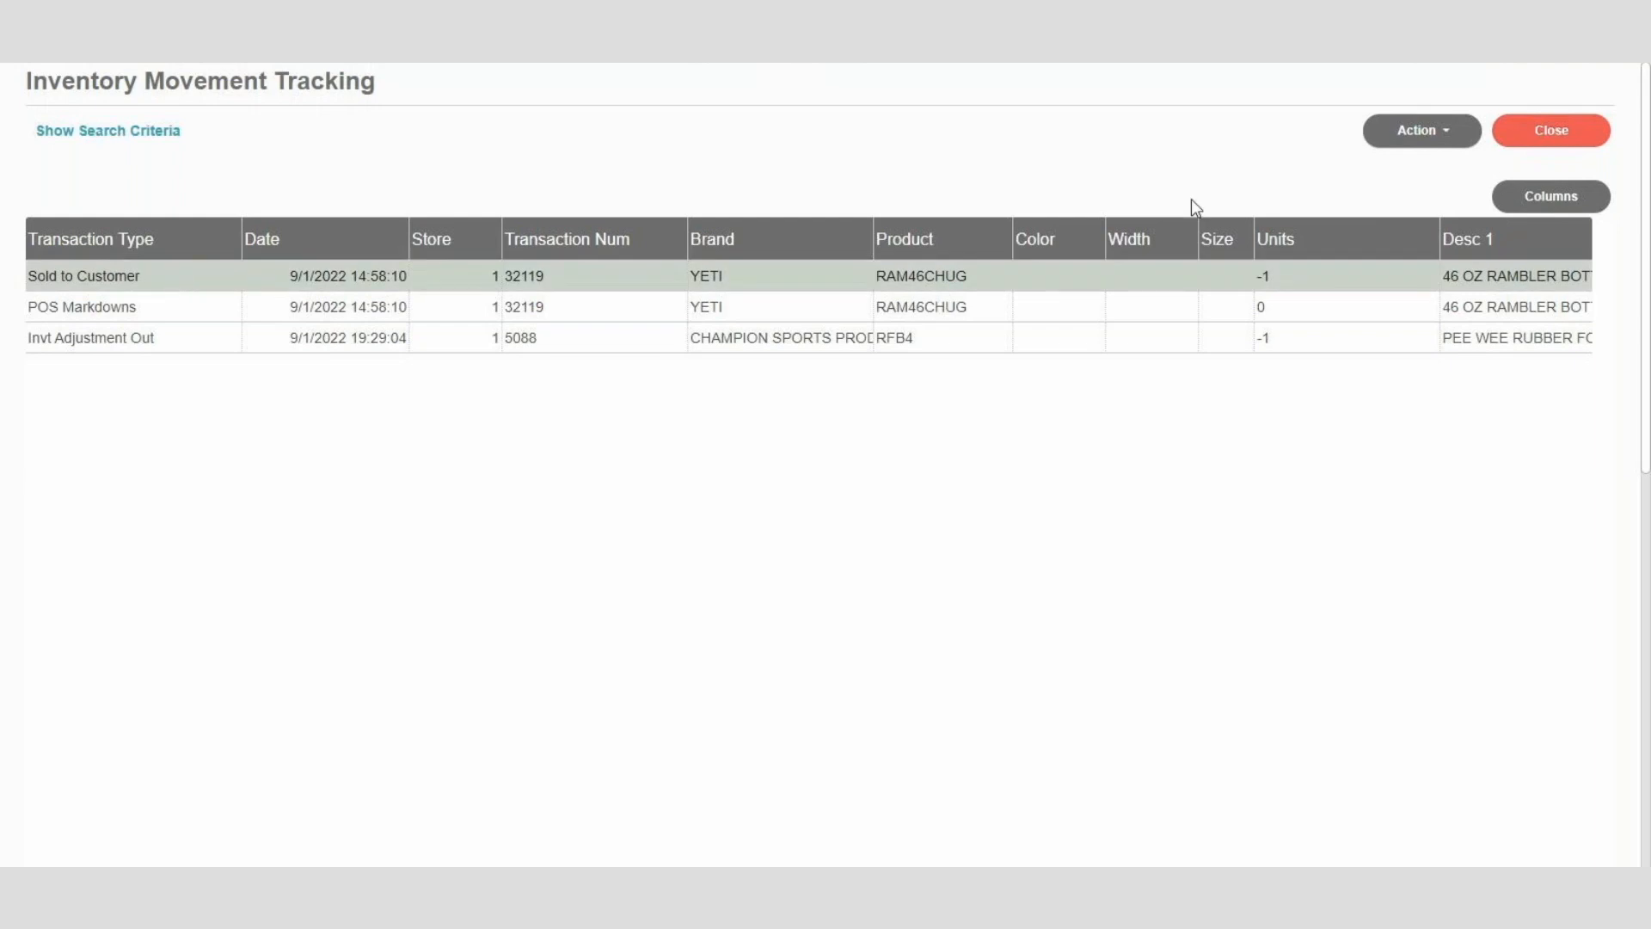
{"action": "left_click", "coordinate": [1368, 121]}
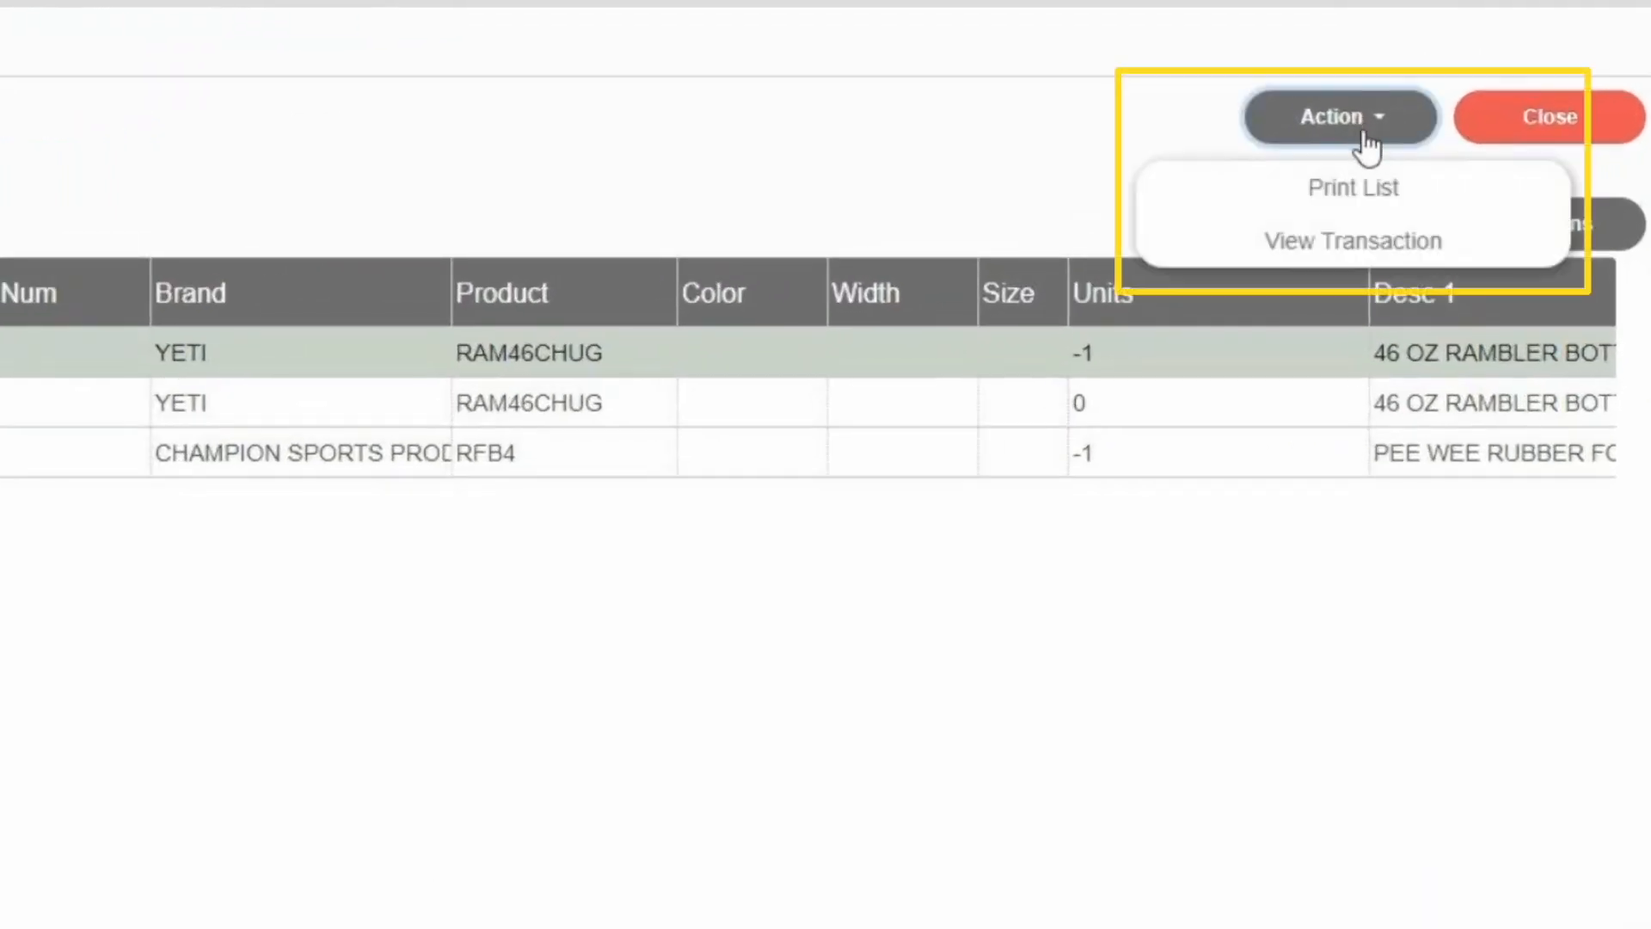
{"action": "left_click", "coordinate": [1348, 245]}
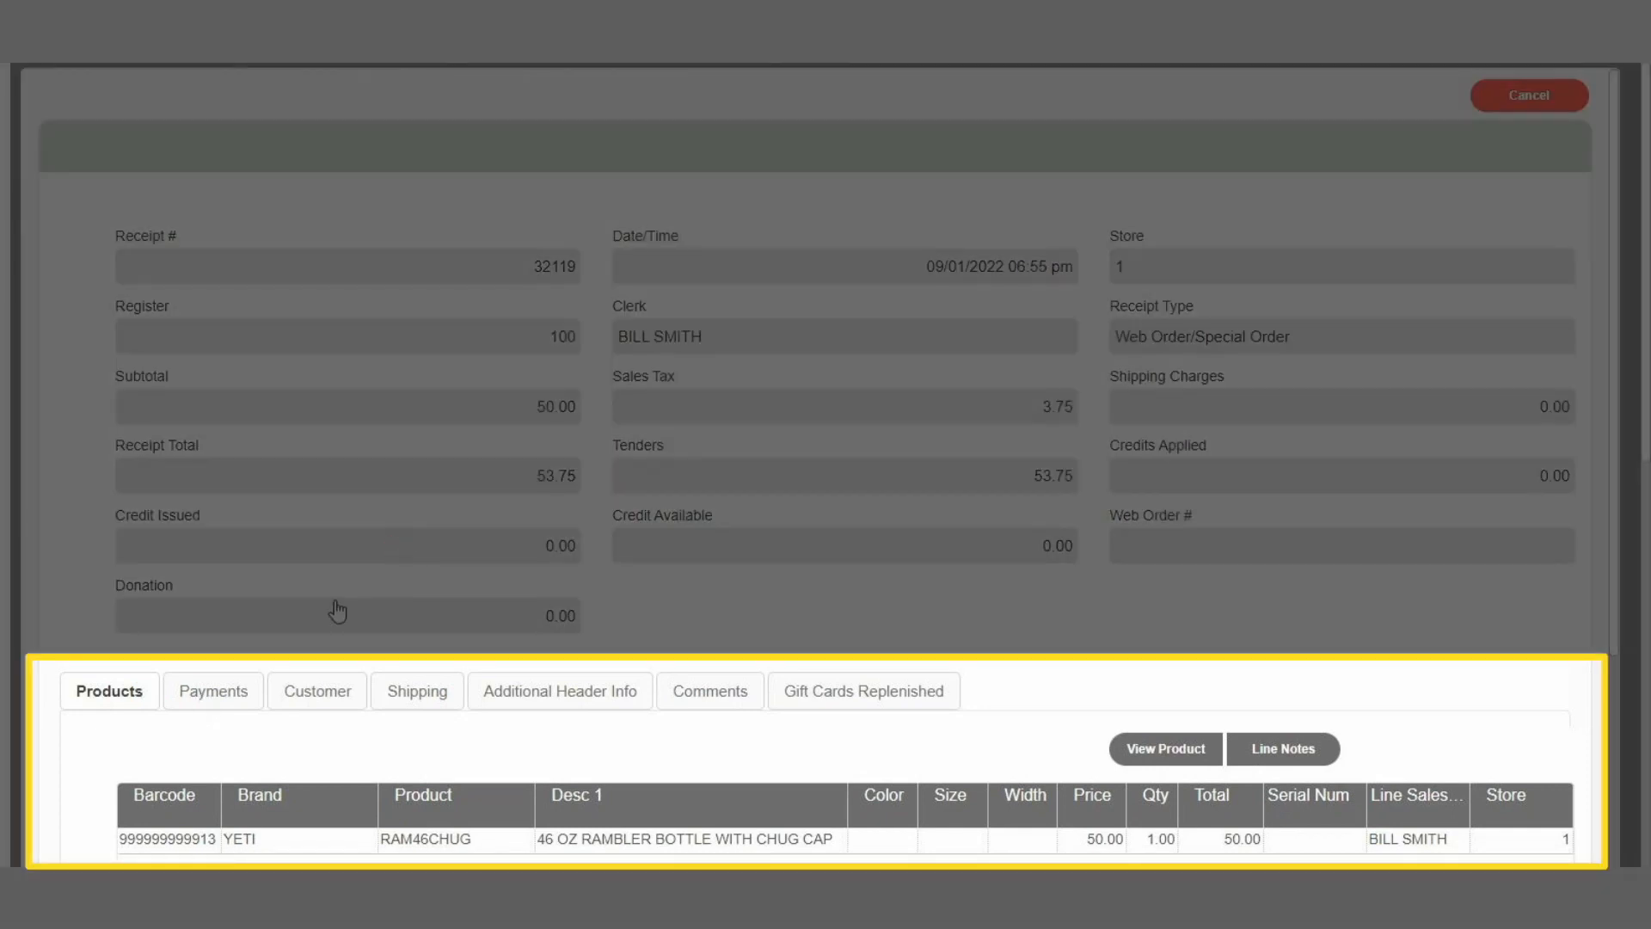
{"action": "left_click", "coordinate": [204, 700]}
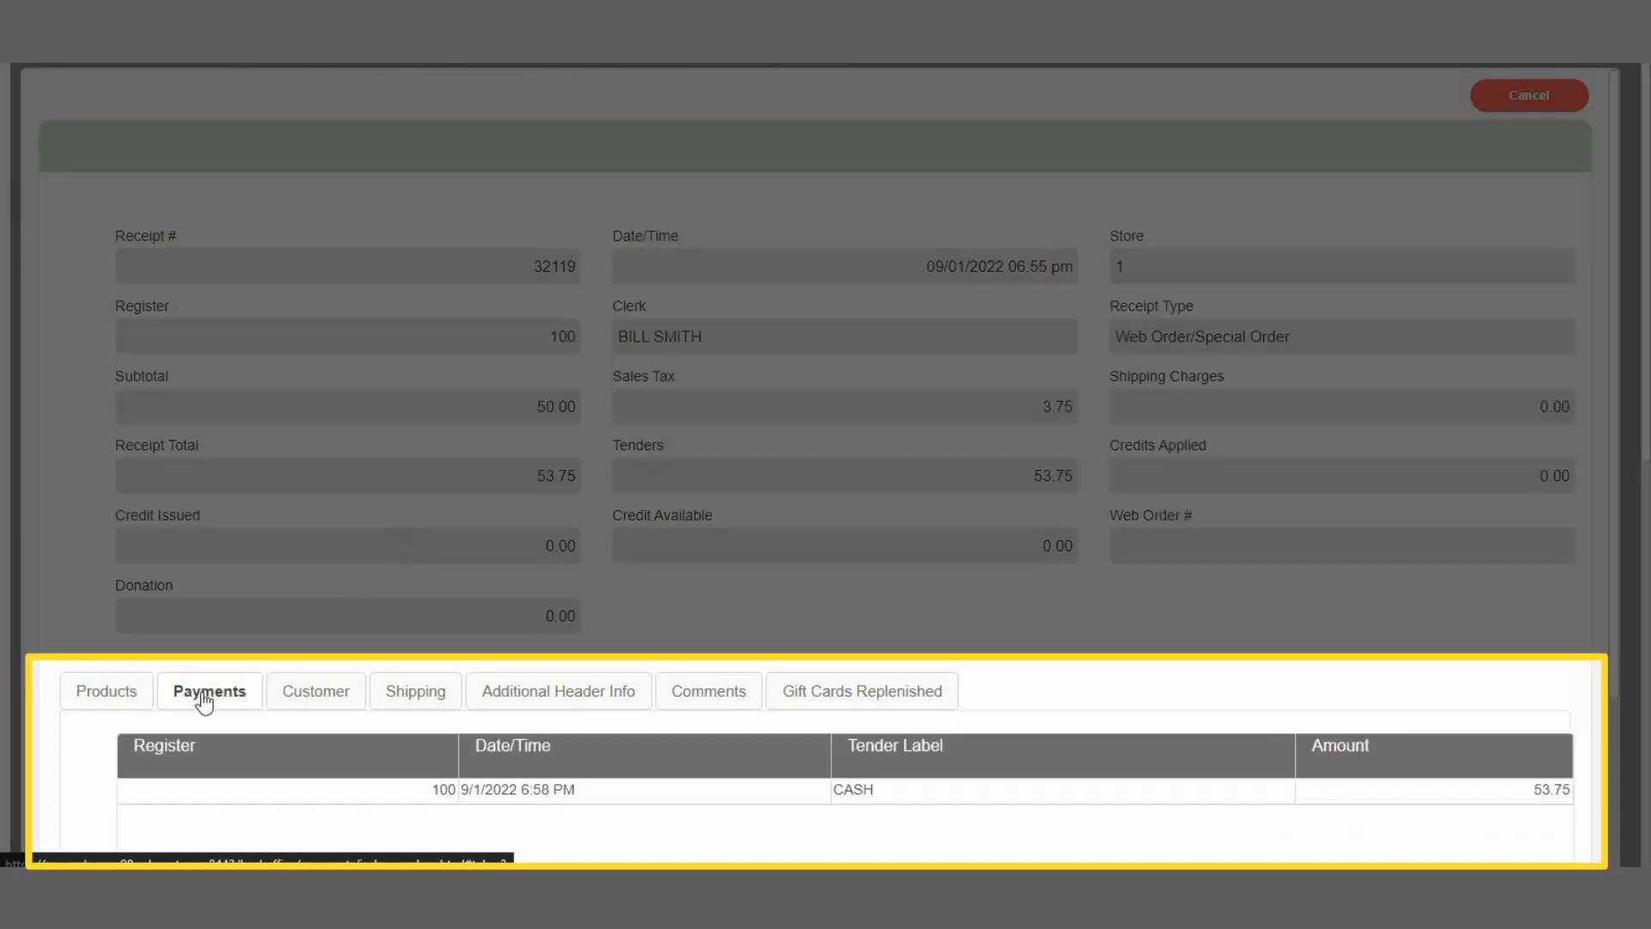
{"action": "left_click", "coordinate": [311, 698]}
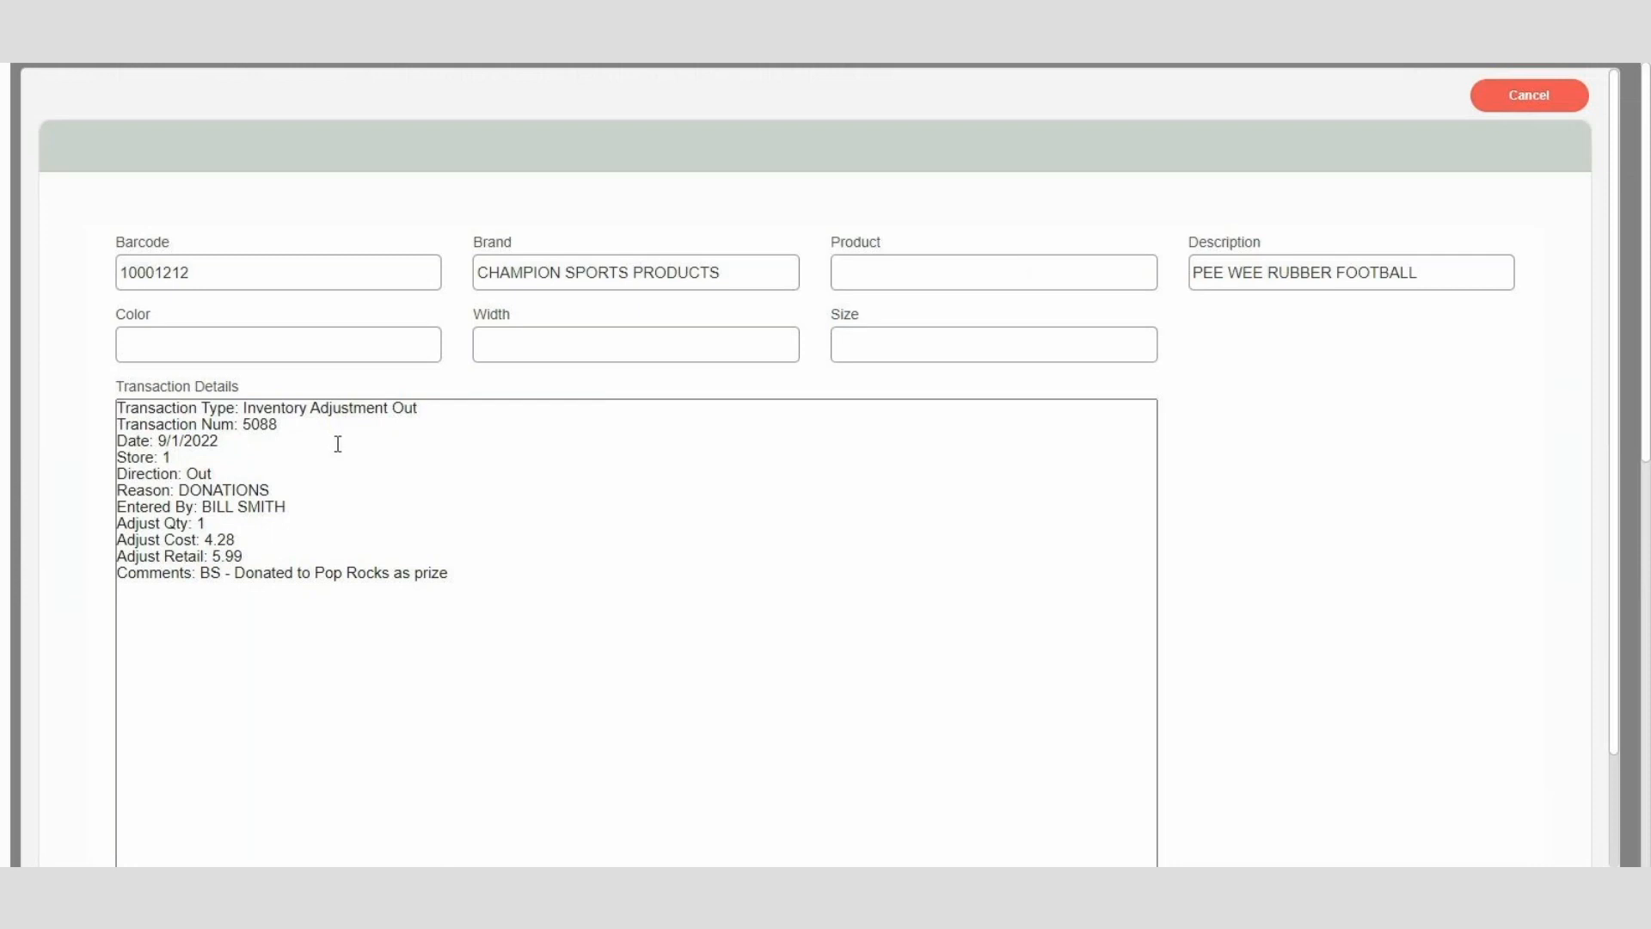
{"action": "left_click", "coordinate": [1529, 97]}
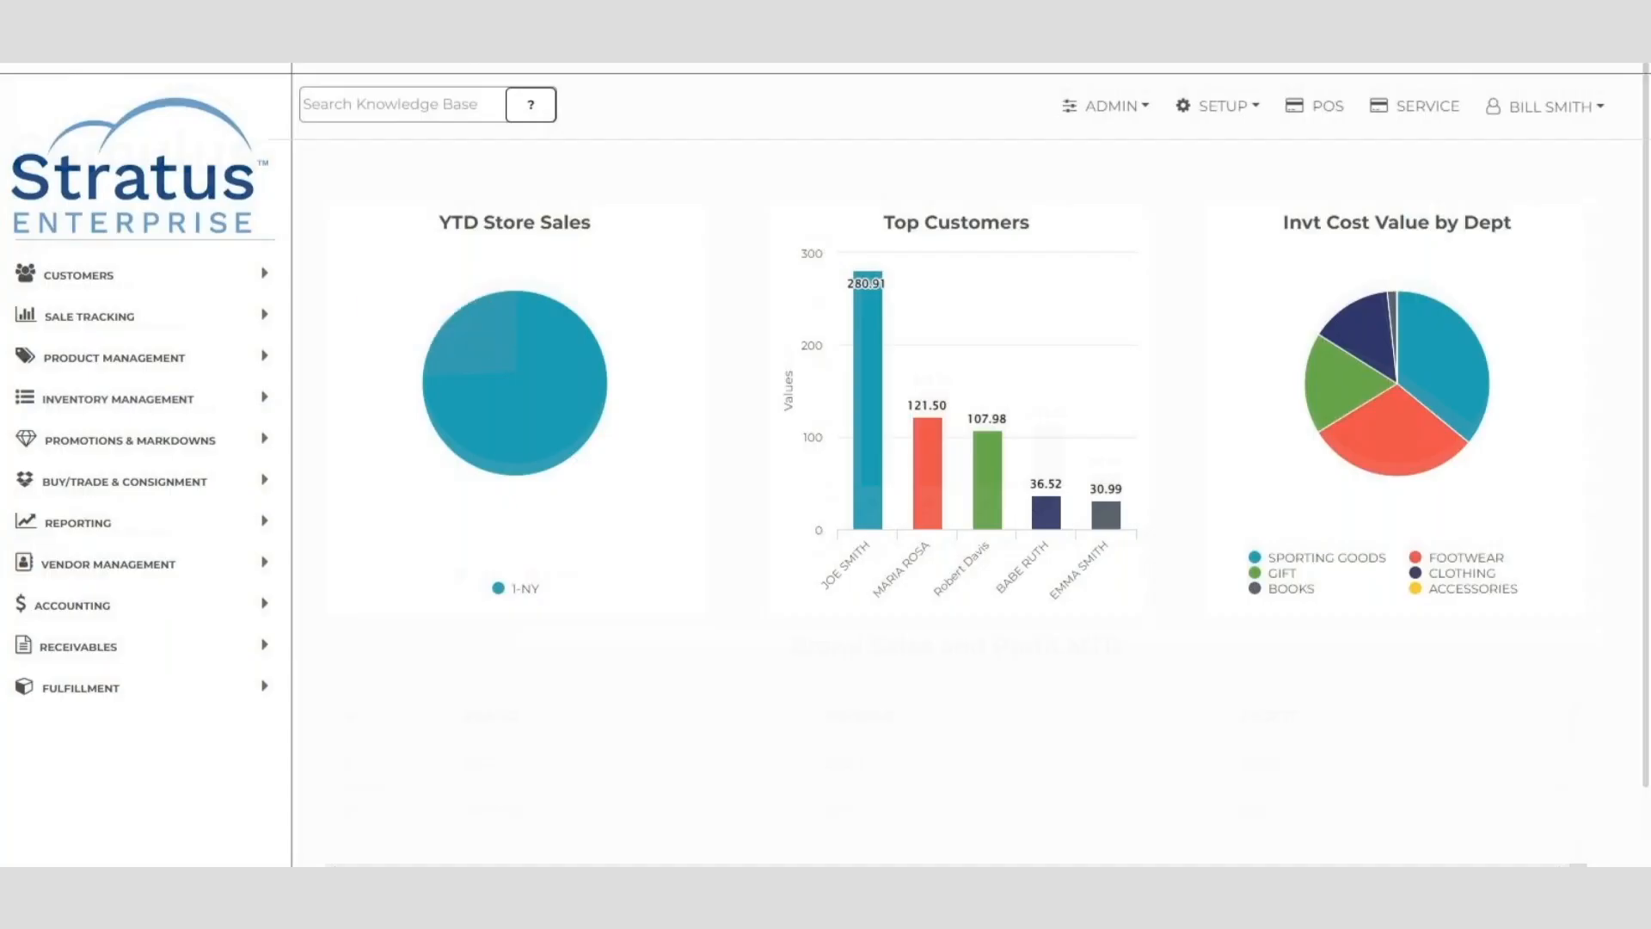
Open the Term Sale Import wizard and choose termsaleimport_template.csv as the file to import
{"action": "left_click", "coordinate": [130, 440]}
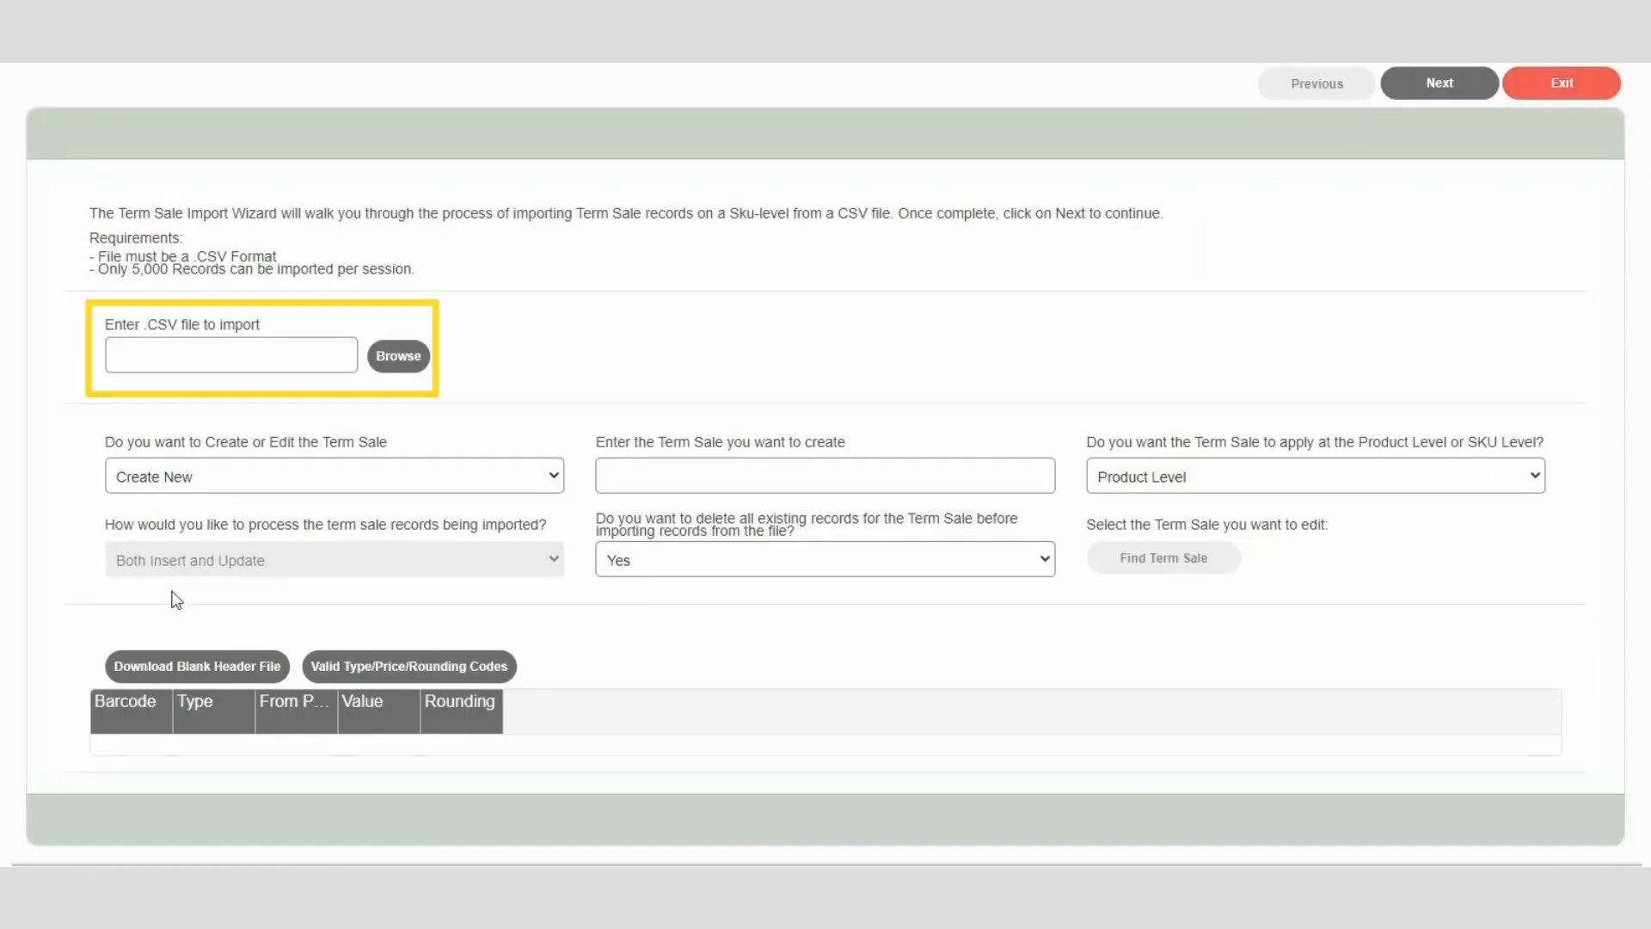
{"action": "left_click", "coordinate": [397, 356]}
{"action": "type", "text": "termsaleimport_template.csv"}
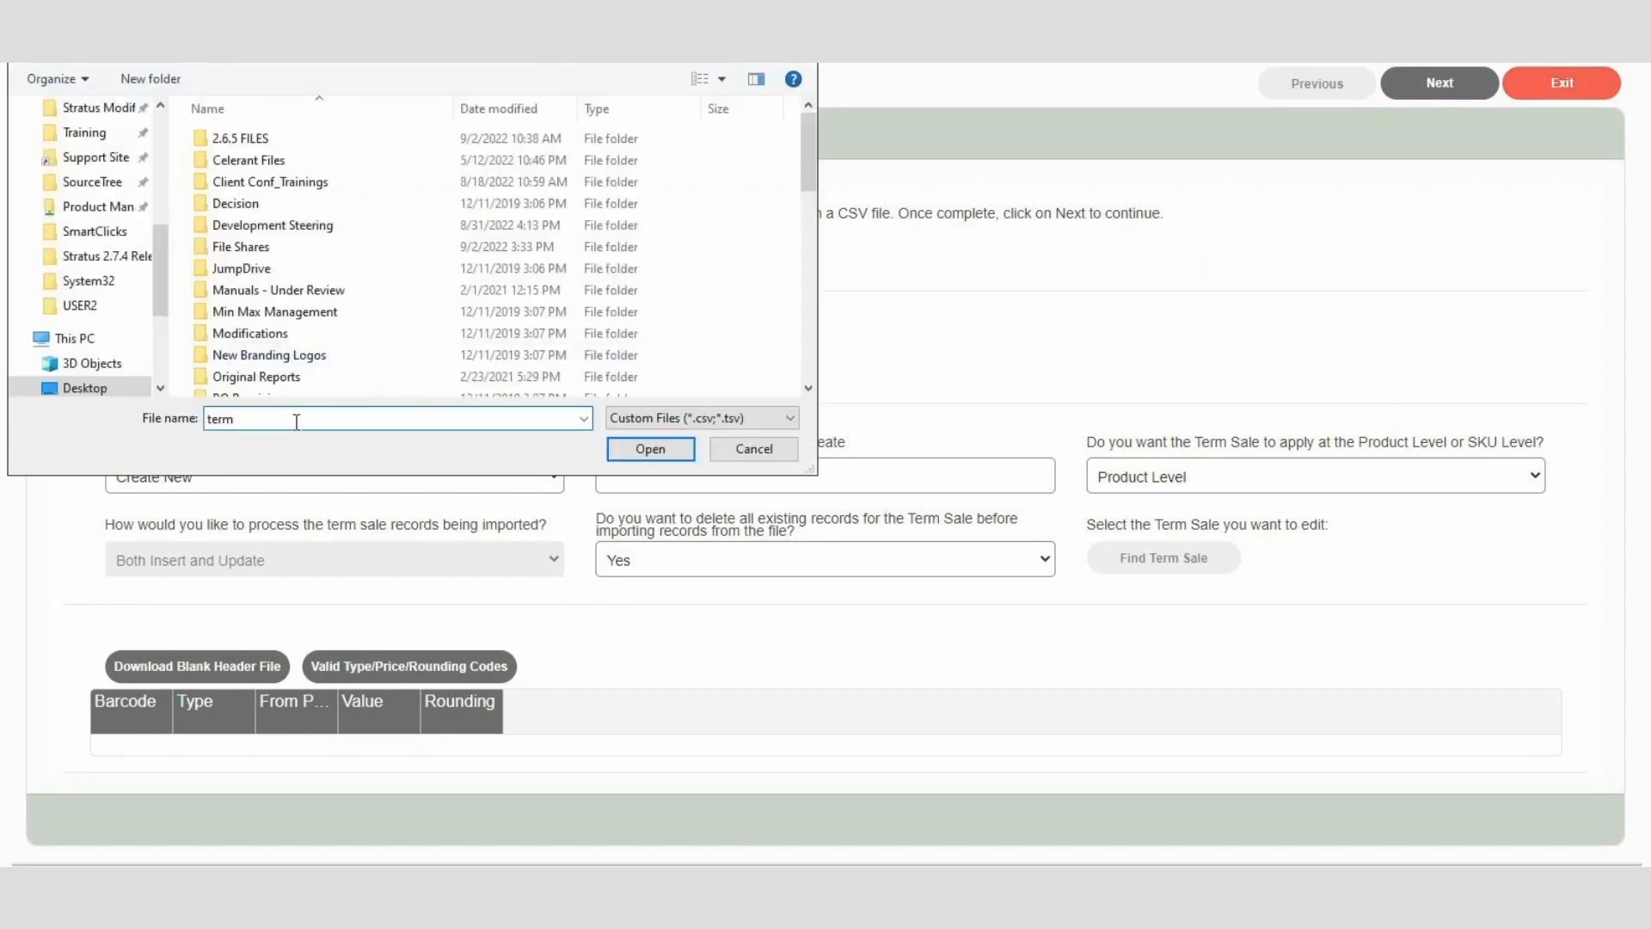
{"action": "key", "text": "Return"}
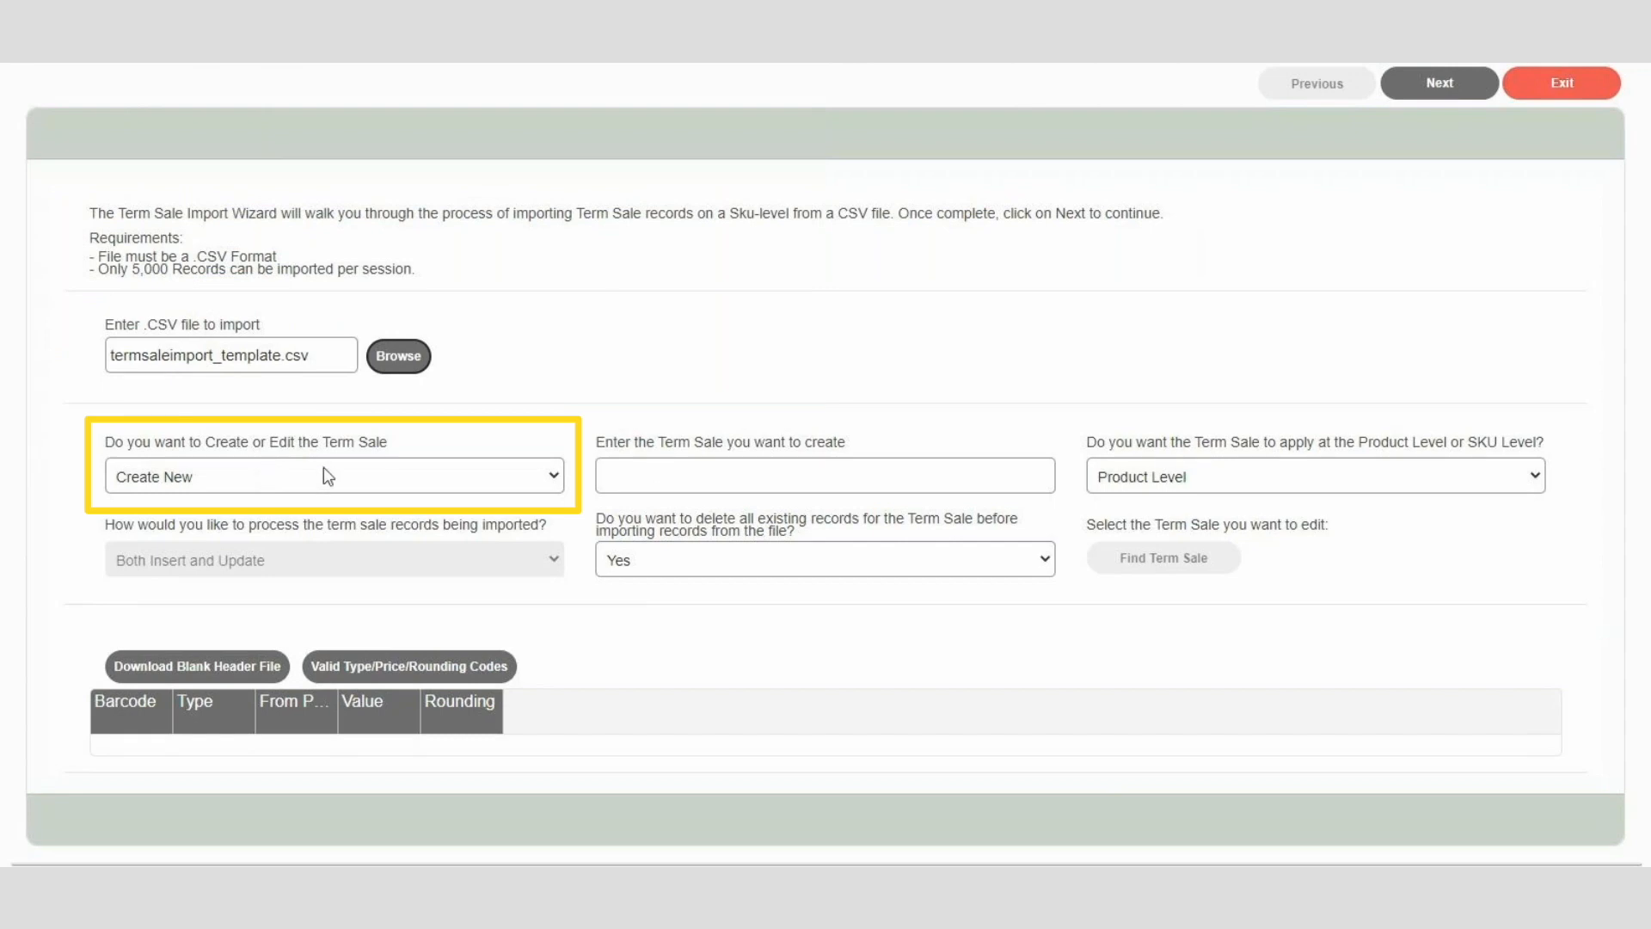
Name the new term sale LABOR DAY 2022
{"action": "left_click", "coordinate": [652, 476]}
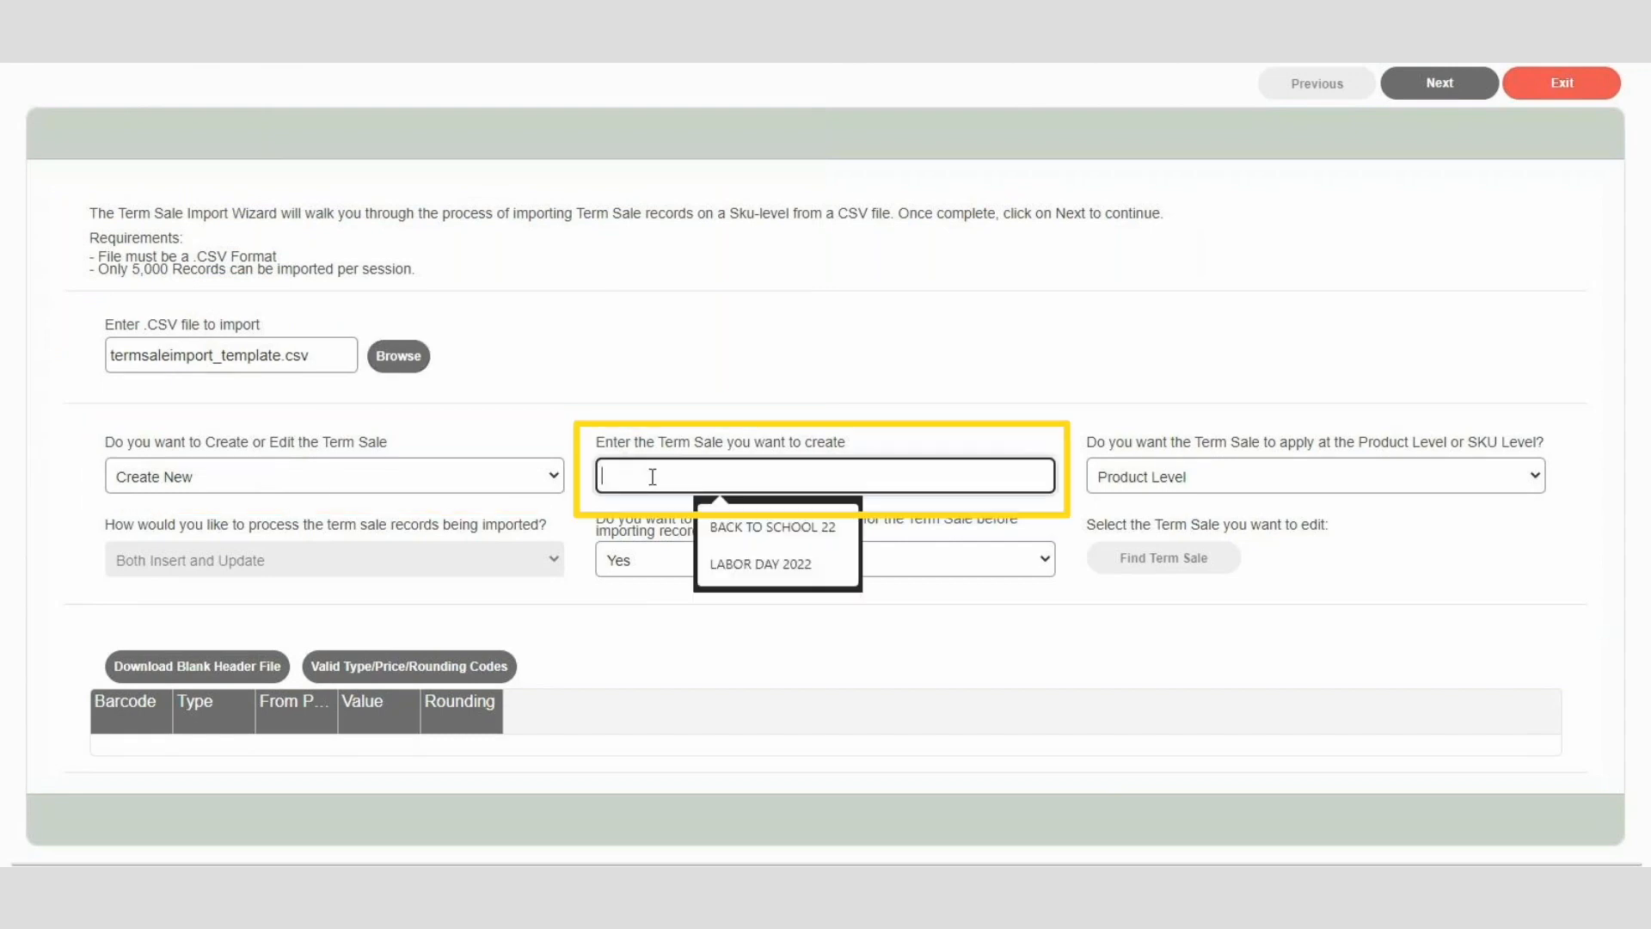
{"action": "type", "text": "LABOR"}
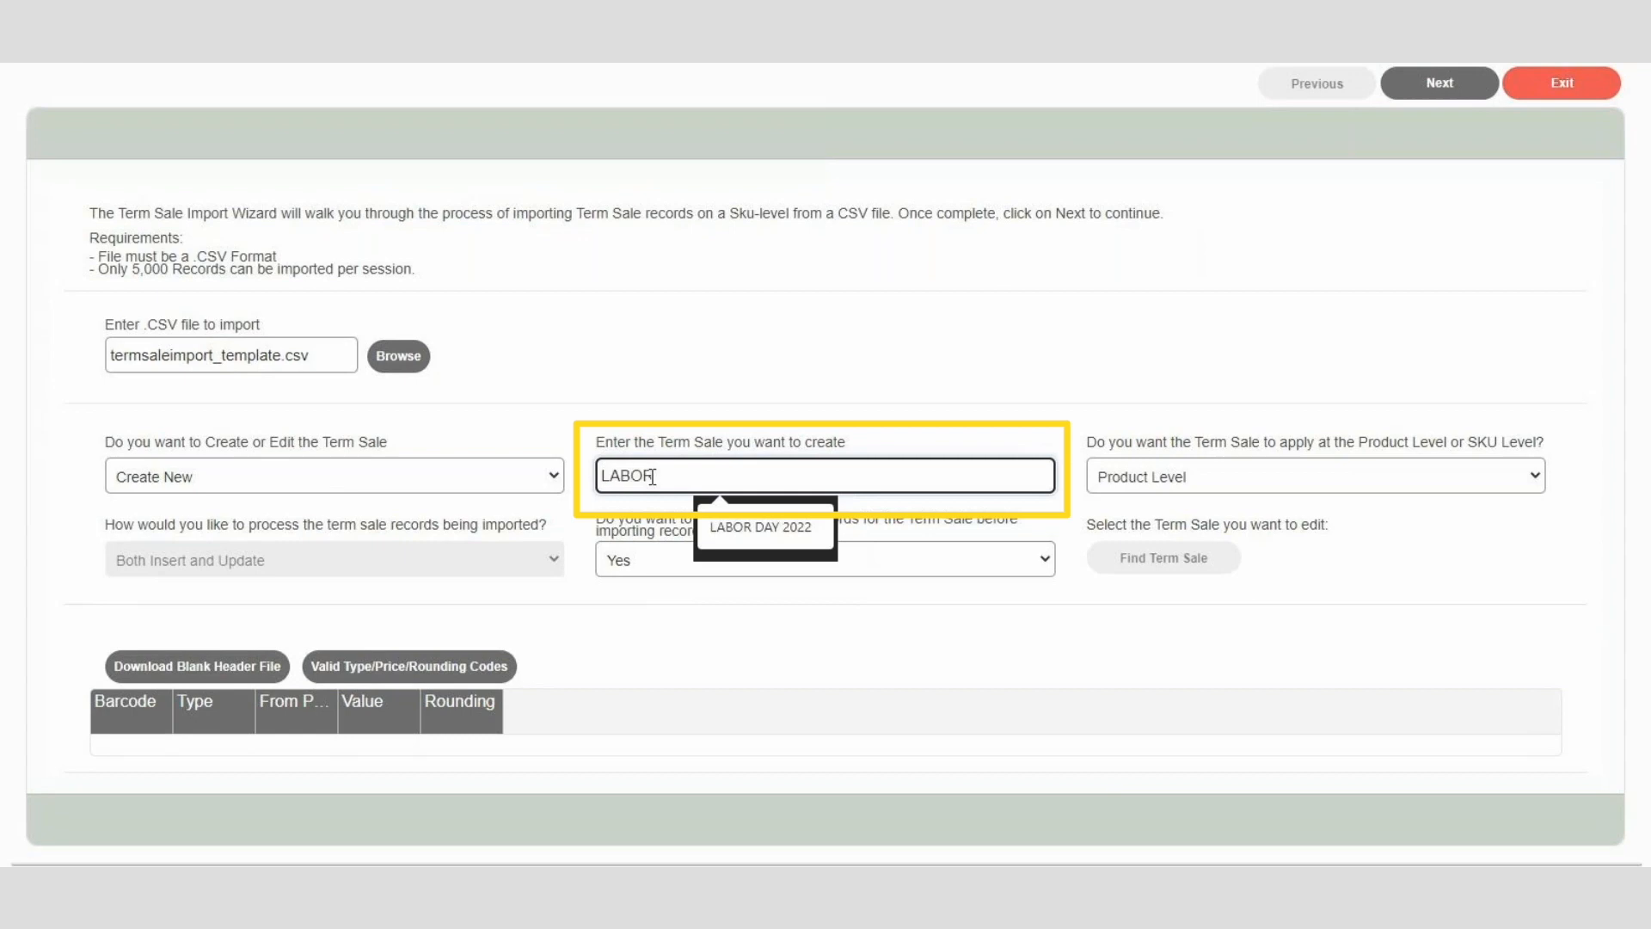
{"action": "key", "text": "Down"}
{"action": "key", "text": "Return"}
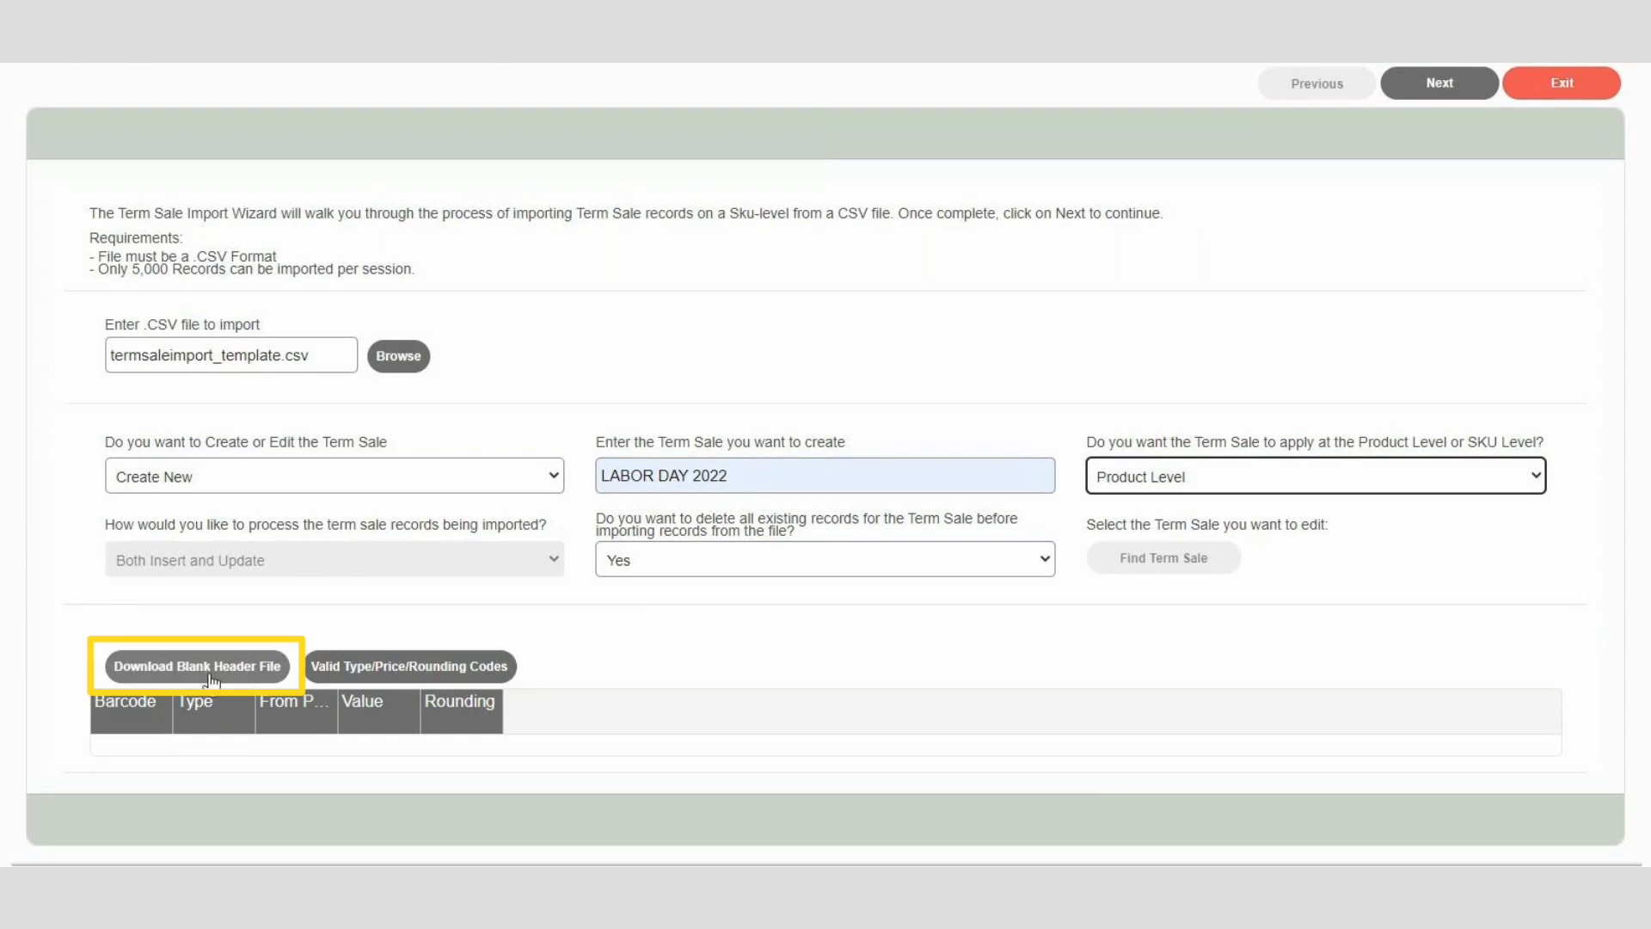
Review the valid type, rounding and from-price codes for the import file, and close the code list
{"action": "left_click", "coordinate": [406, 671]}
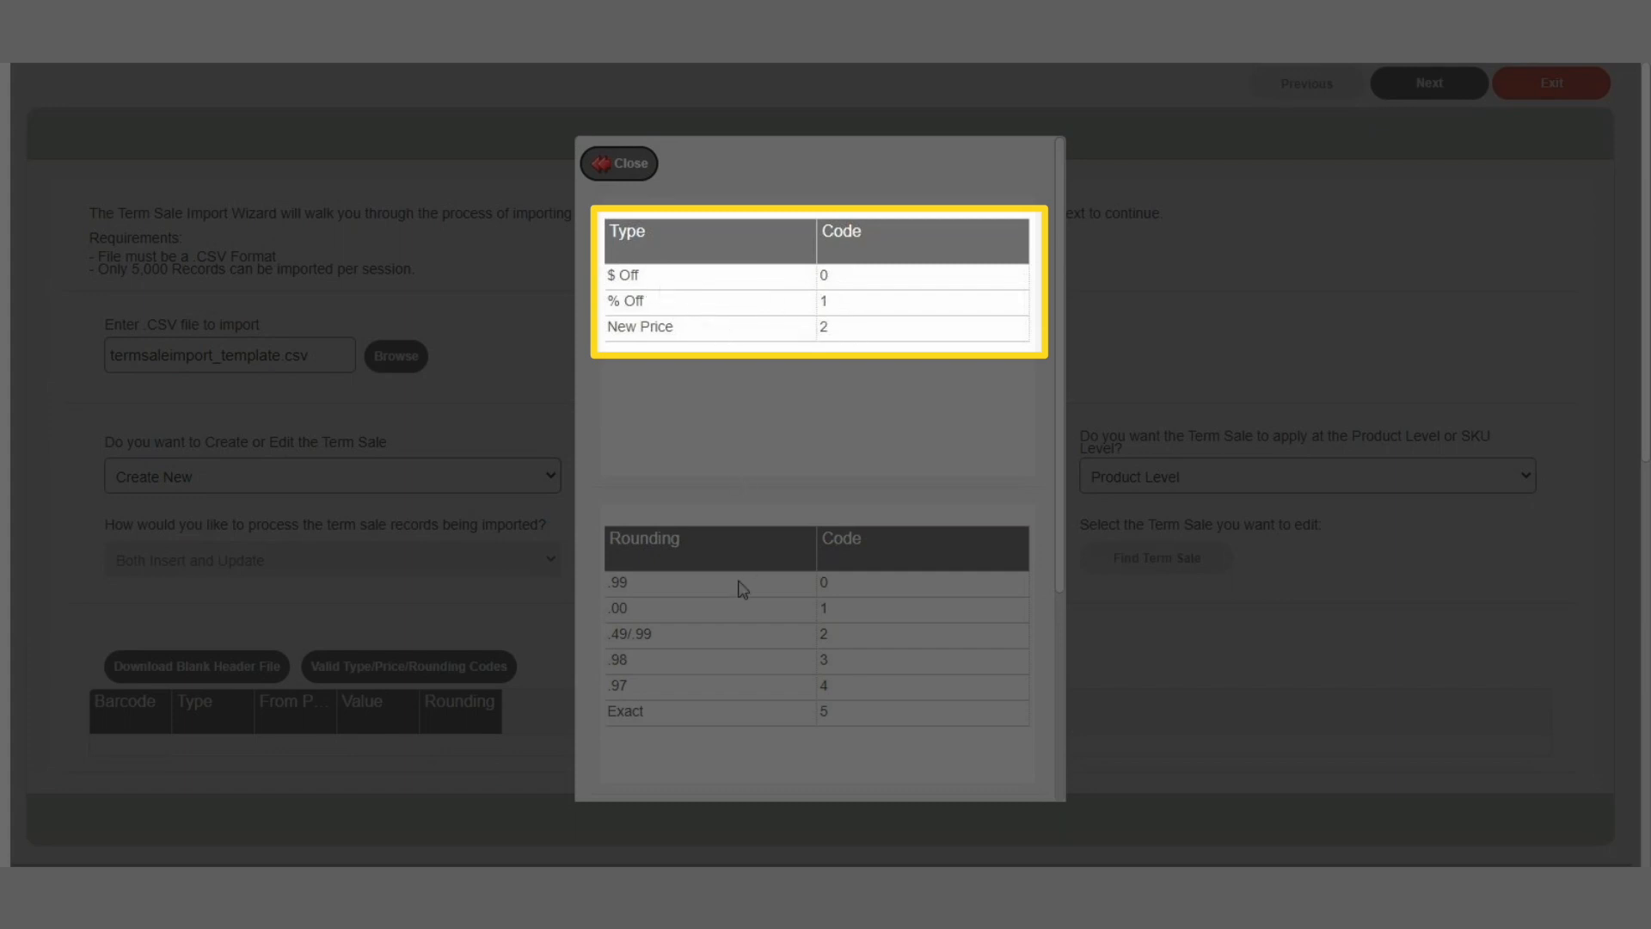
{"action": "scroll", "coordinate": [866, 590], "scroll_direction": "down", "scroll_amount": 1}
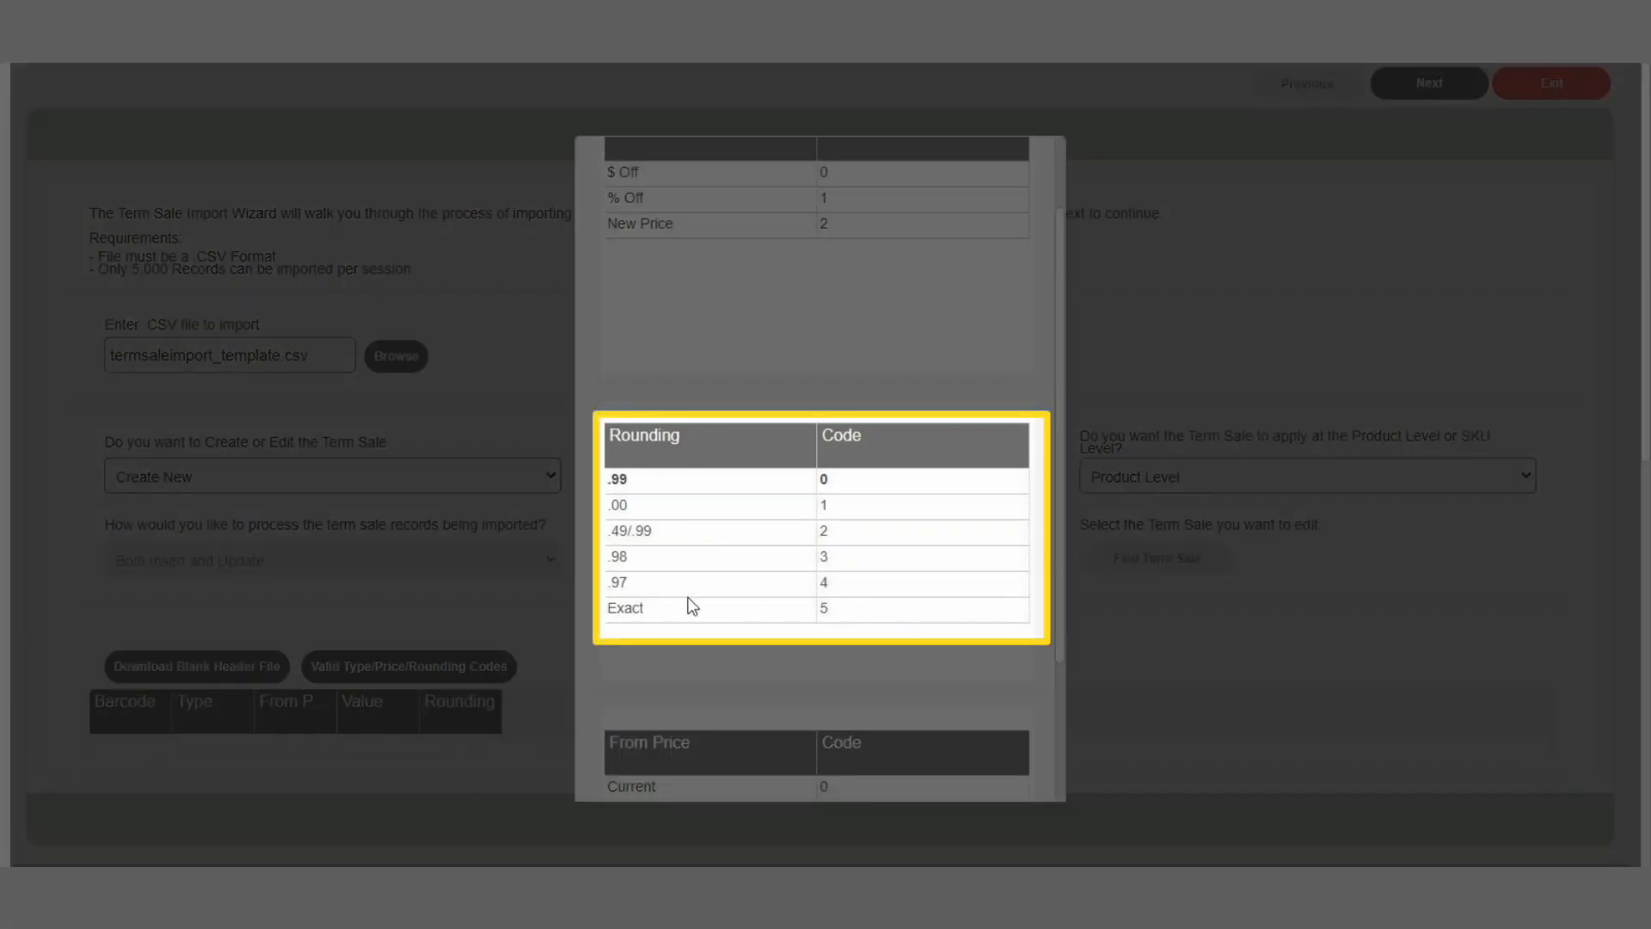
{"action": "scroll", "coordinate": [688, 628], "scroll_direction": "down", "scroll_amount": 2}
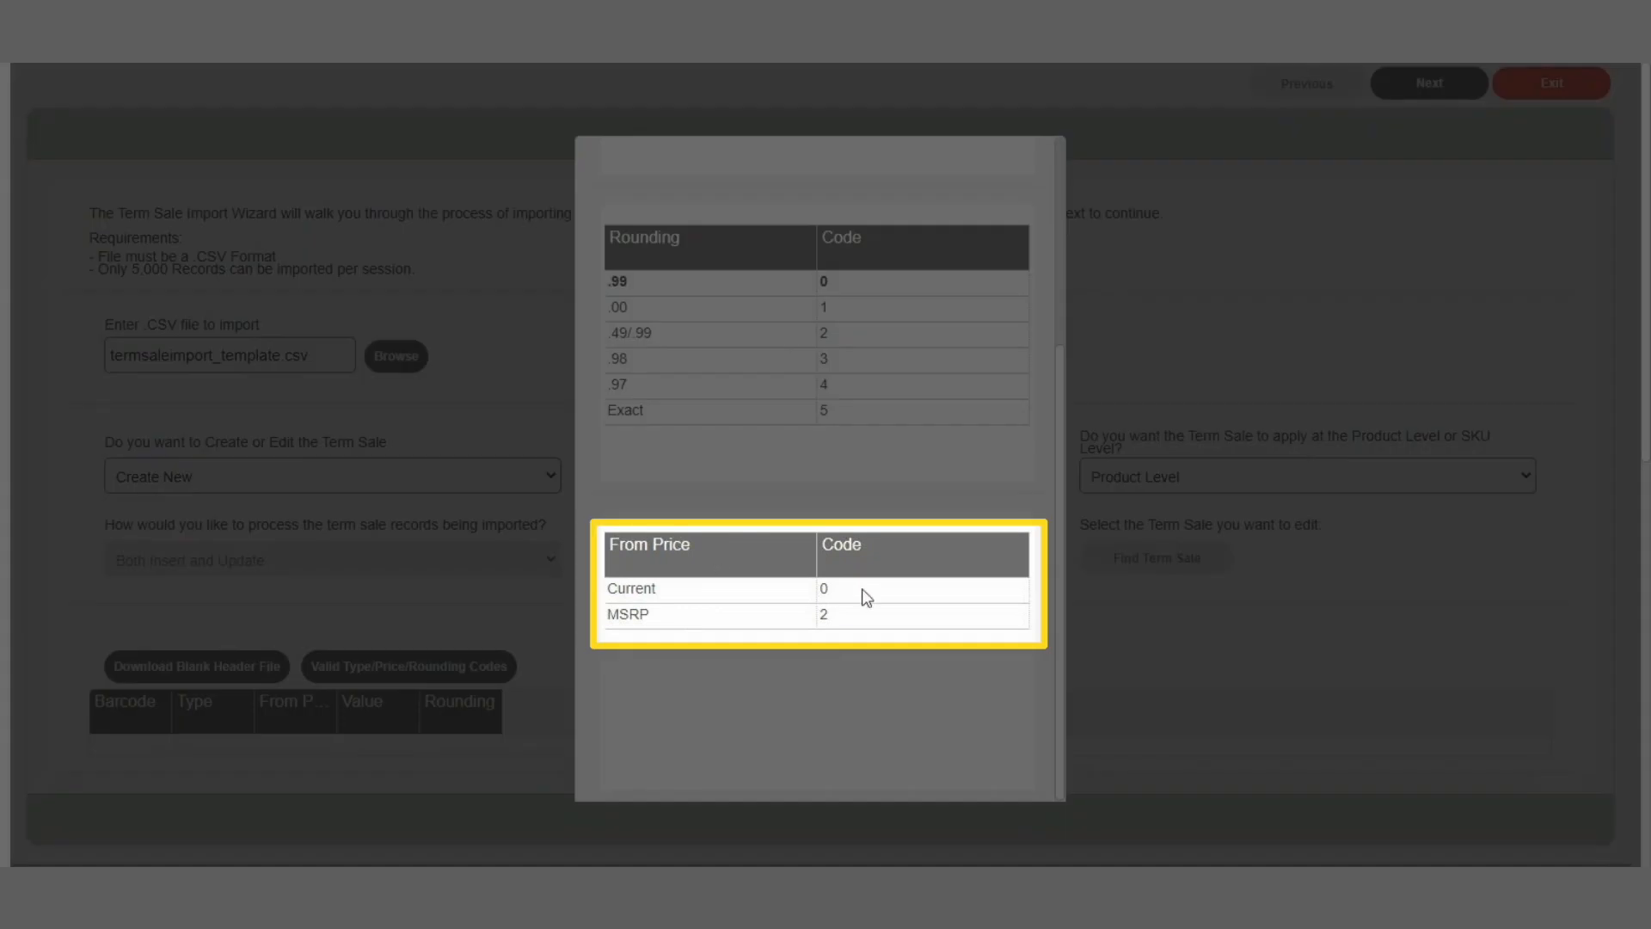
{"action": "left_click", "coordinate": [866, 597]}
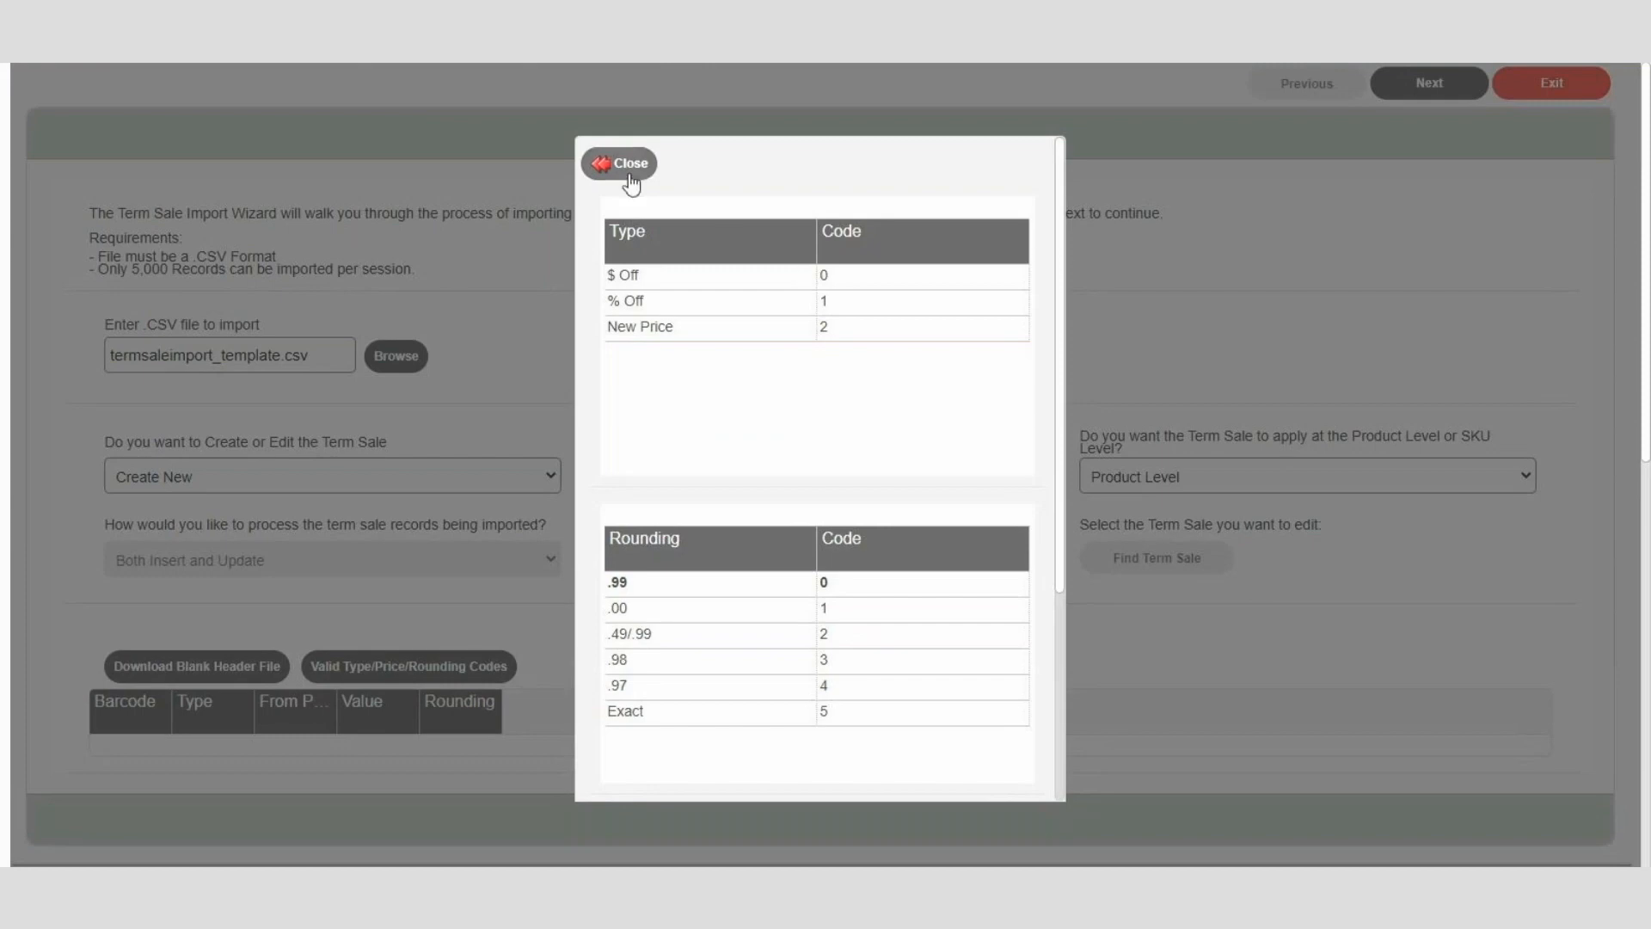
{"action": "left_click", "coordinate": [612, 162]}
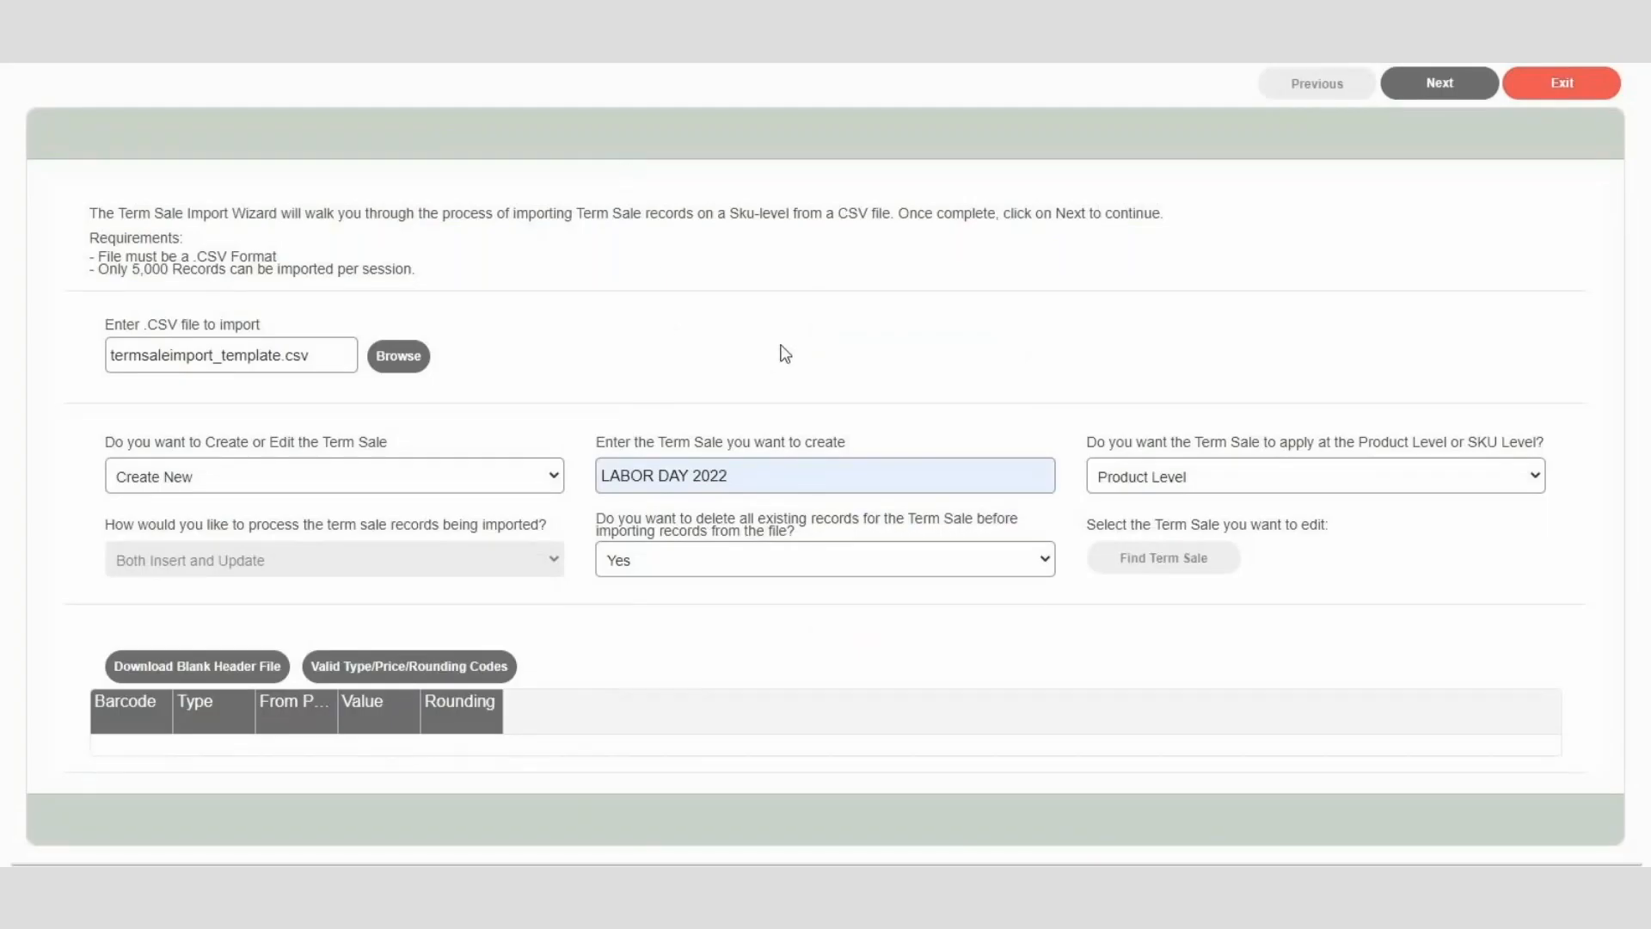
Continue to the sale schedule and set activation to 9/2/2022 12:00 AM and de-activation to 9/8/2022 12:00 AM
{"action": "left_click", "coordinate": [1449, 92]}
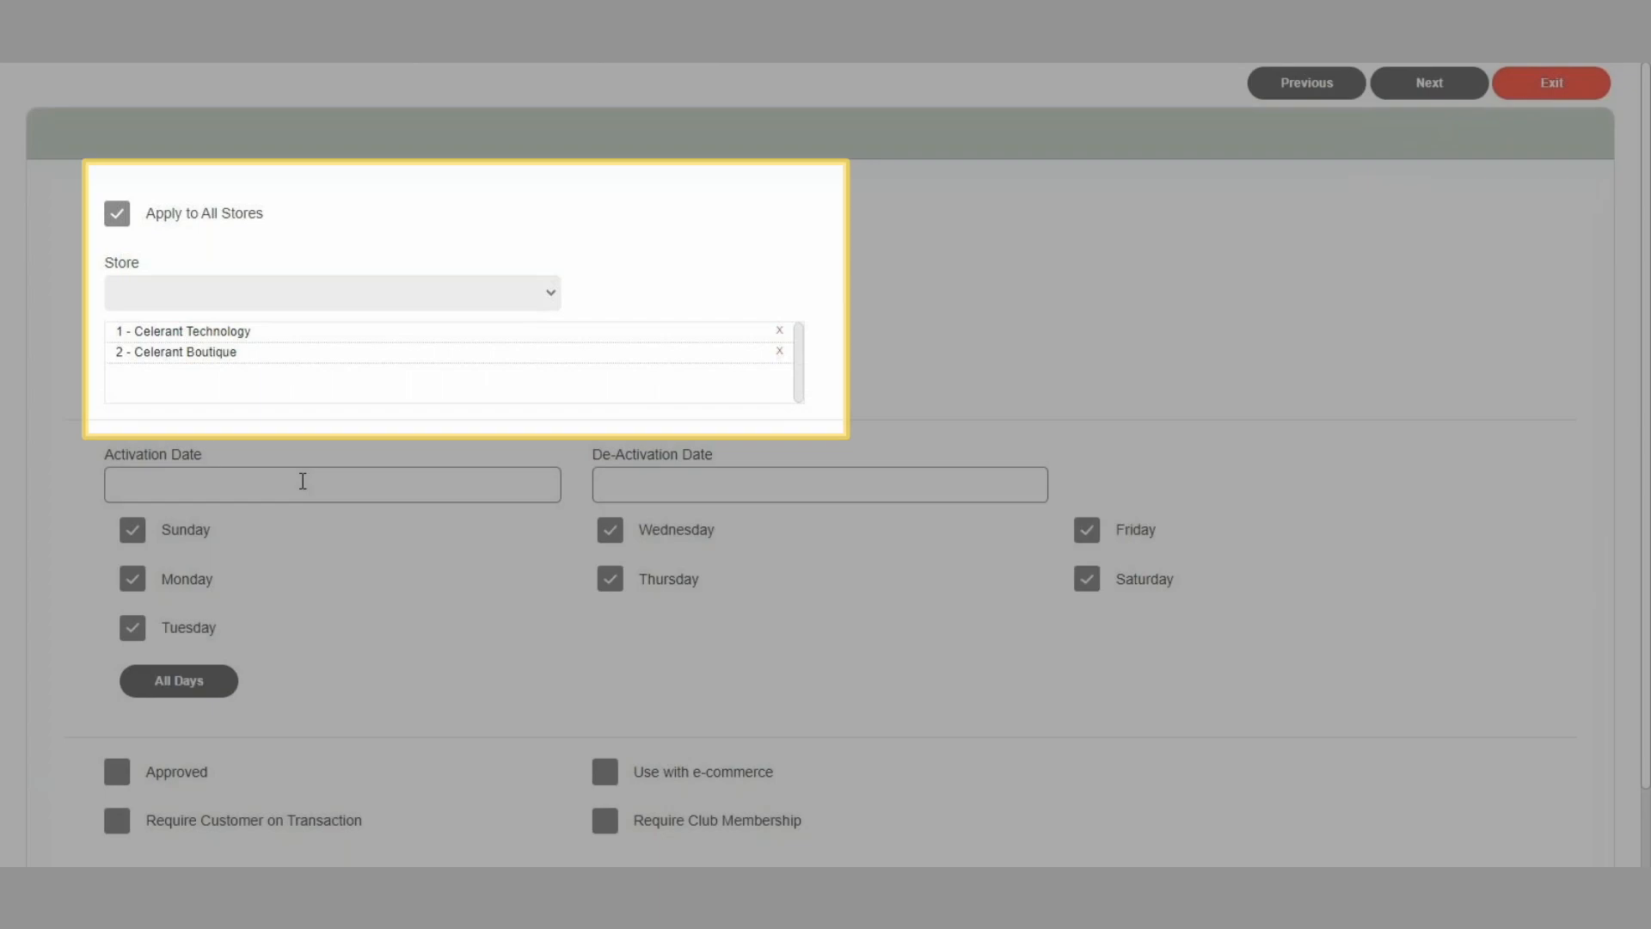
{"action": "left_click", "coordinate": [301, 483]}
{"action": "left_click", "coordinate": [246, 552]}
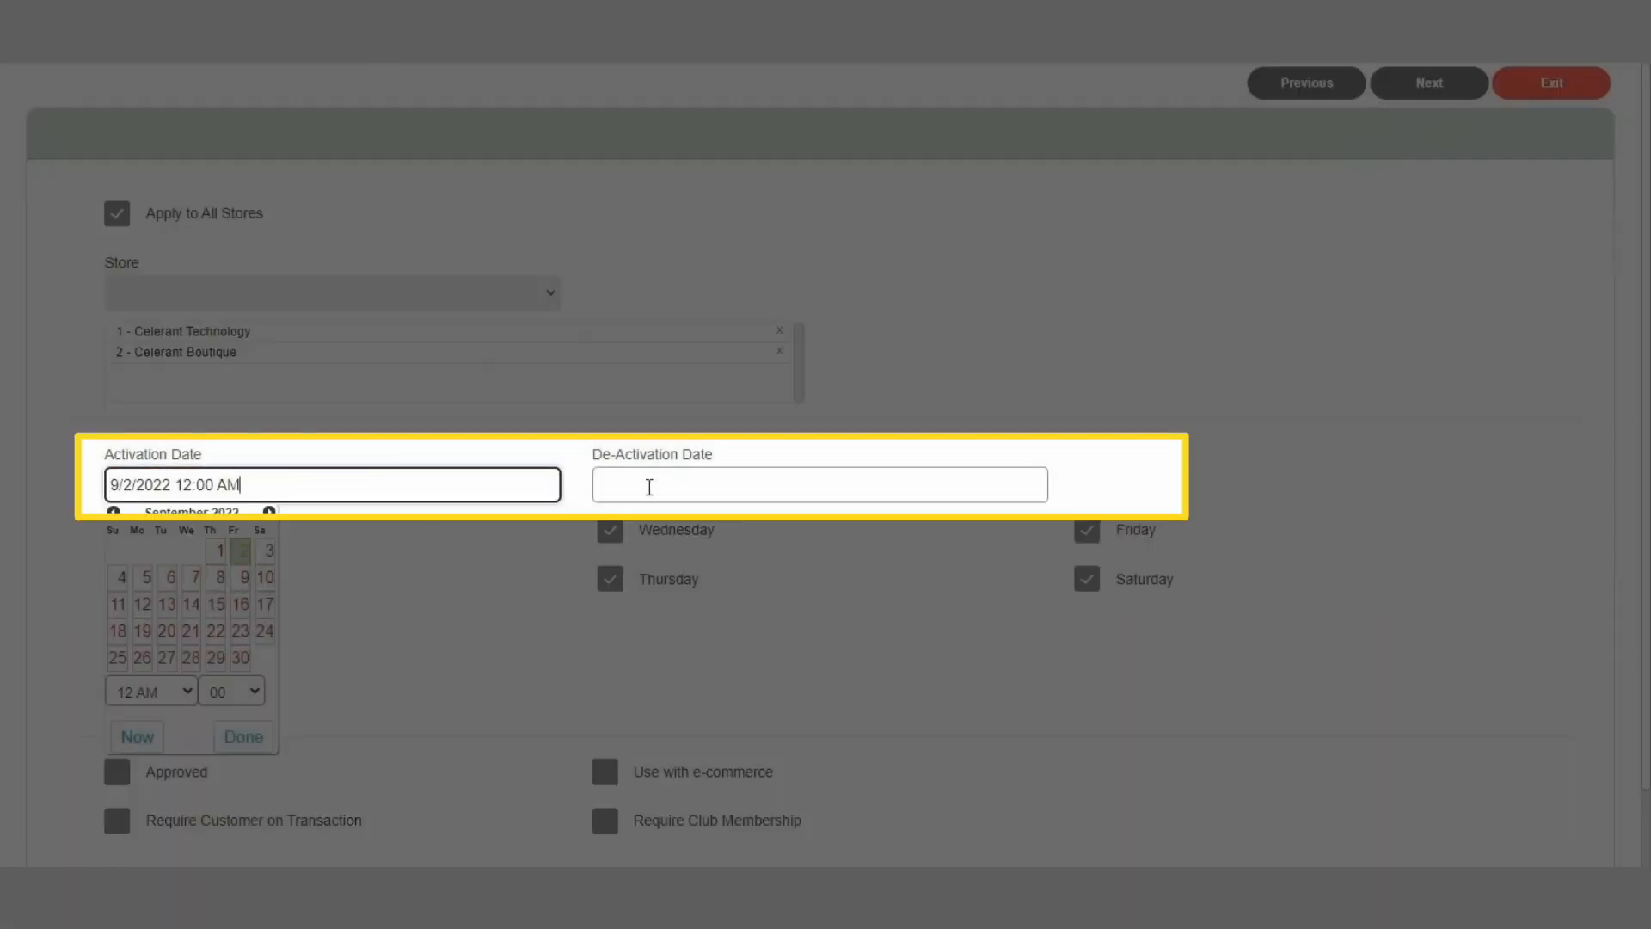
{"action": "left_click", "coordinate": [645, 484]}
{"action": "left_click", "coordinate": [707, 579]}
{"action": "left_click", "coordinate": [515, 712]}
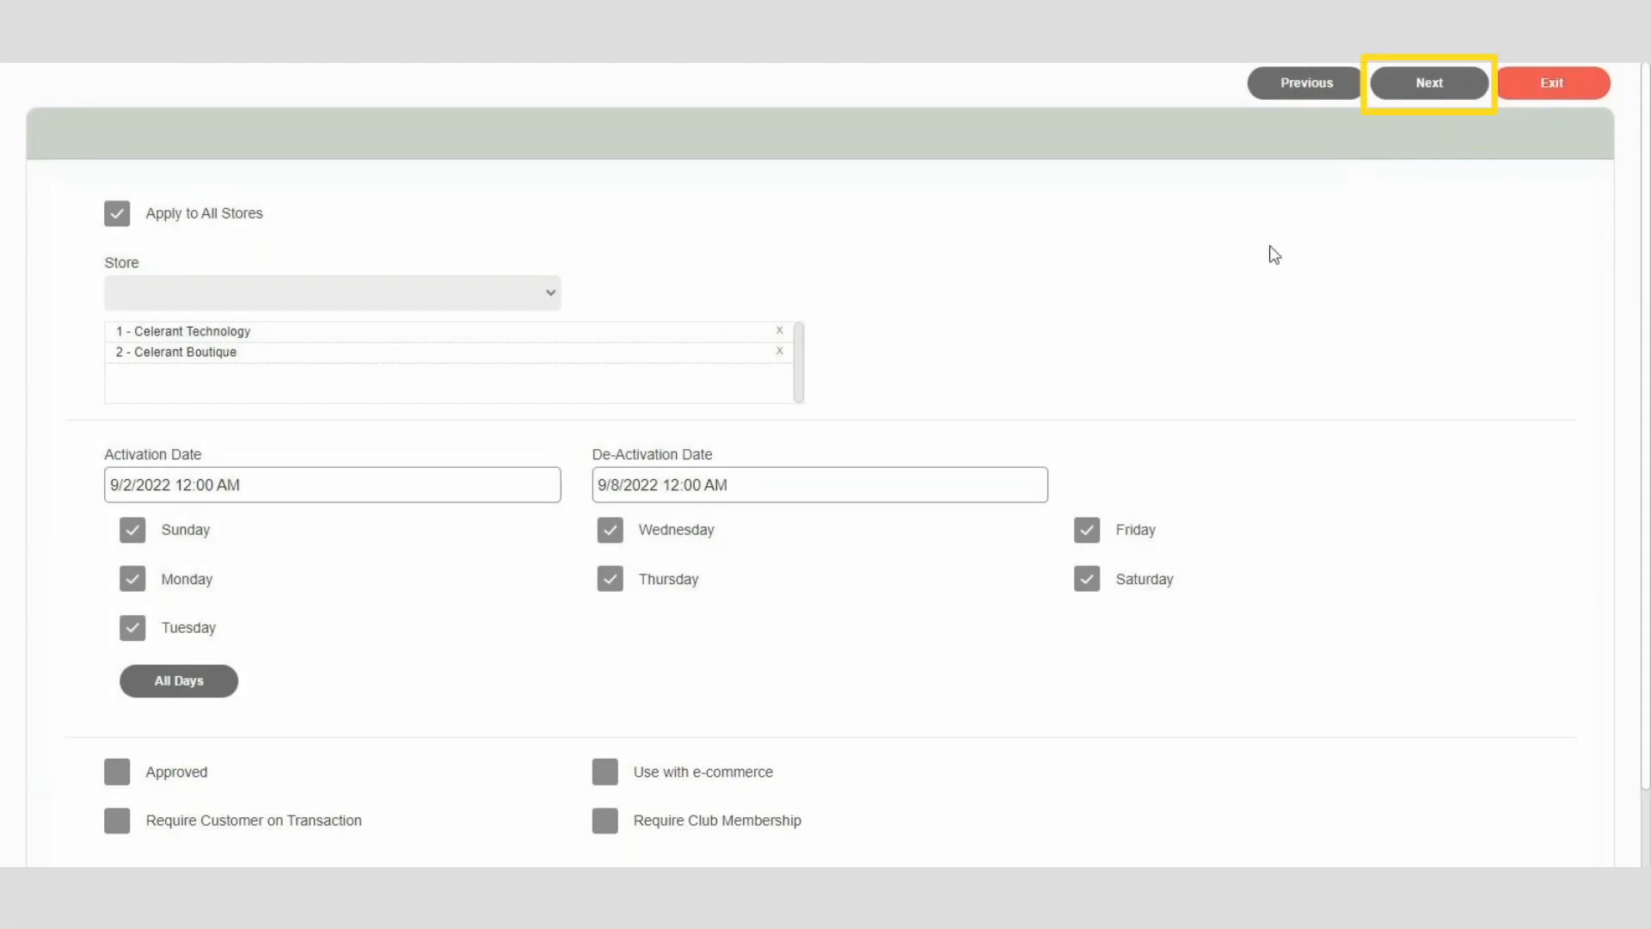
Accept the schedule and the header field mapping, run the term sale import, and exit the wizard
{"action": "left_click", "coordinate": [1448, 86]}
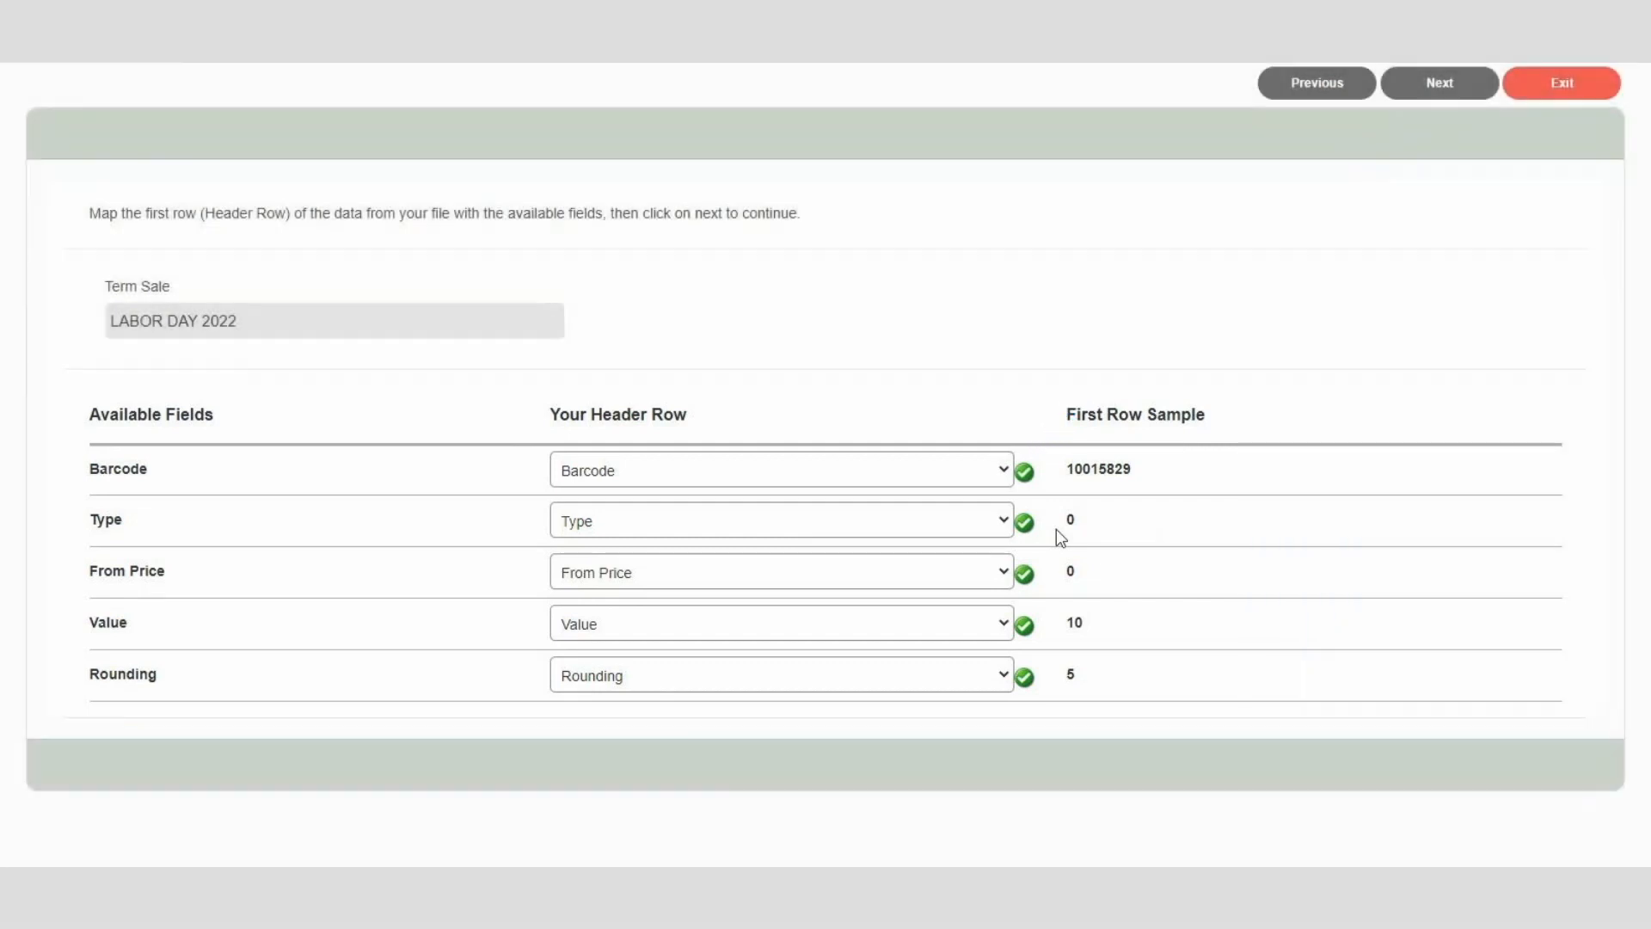
{"action": "left_click", "coordinate": [1432, 95]}
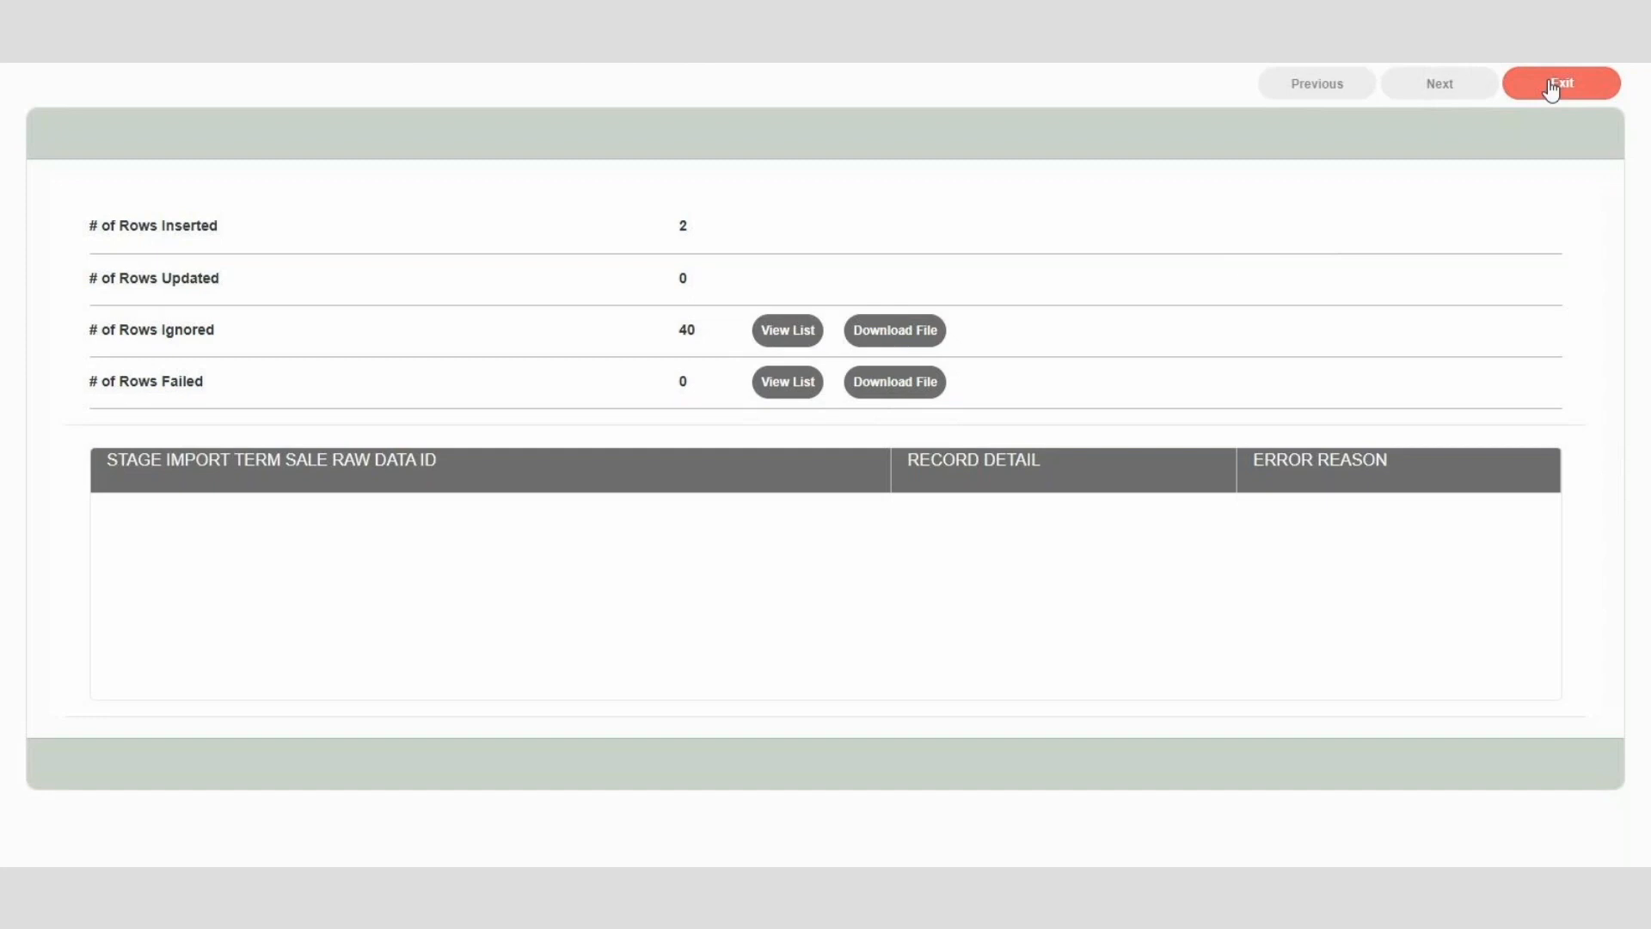
{"action": "left_click", "coordinate": [1552, 86]}
{"action": "left_click", "coordinate": [851, 511]}
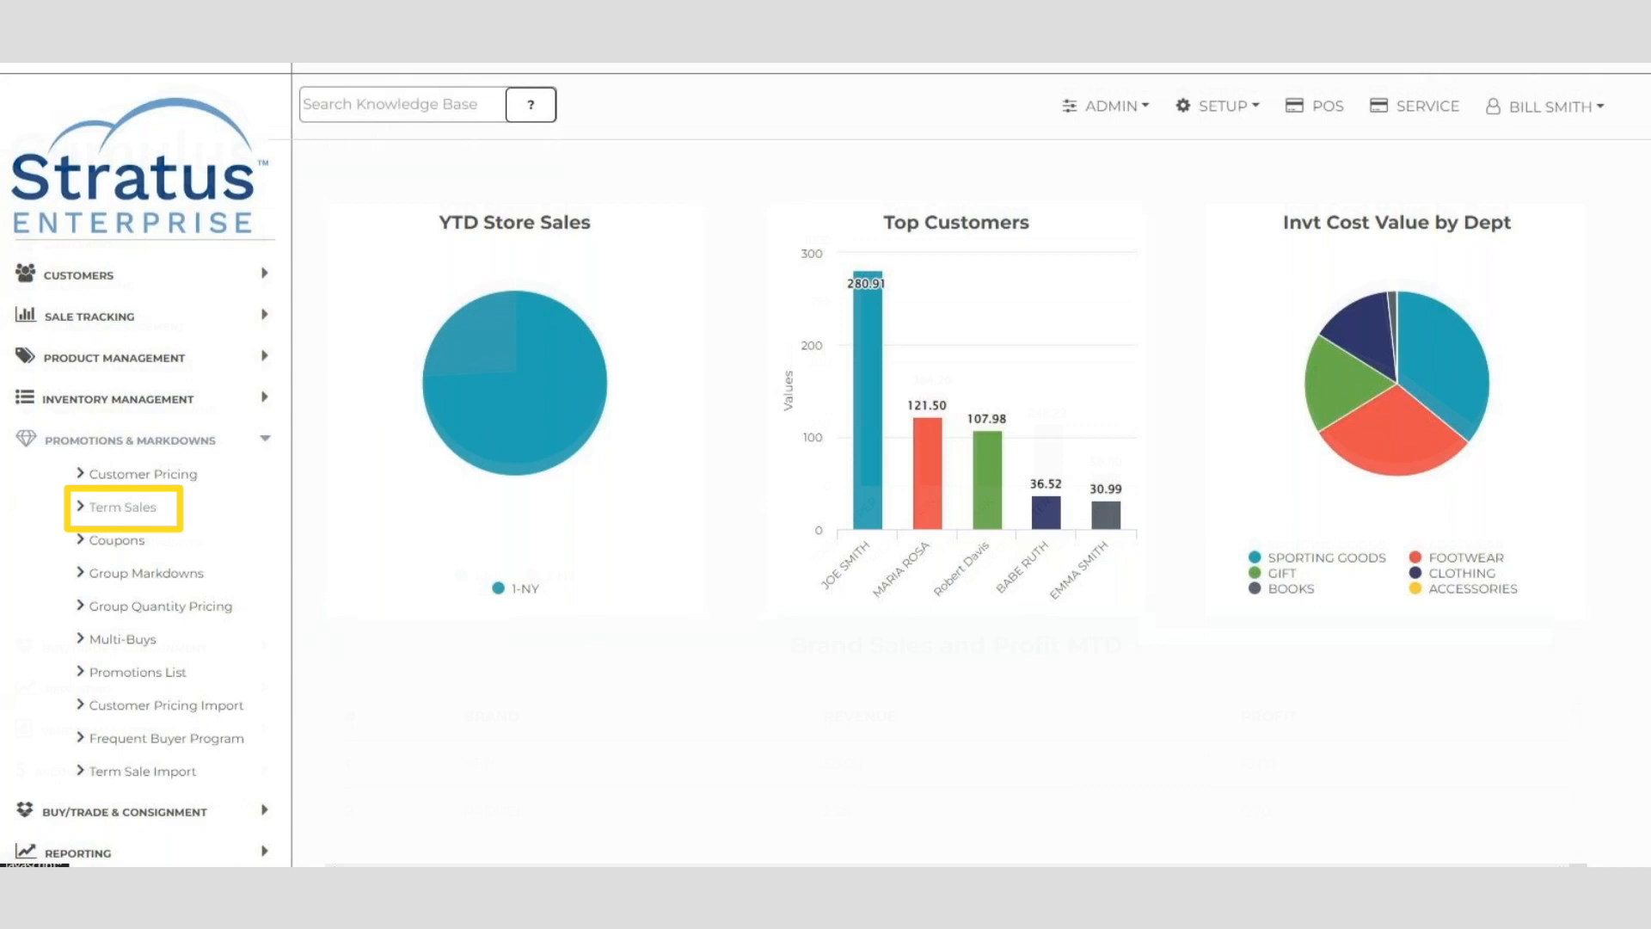
Open Term Sales and search for the description LABOR DAY 2022
{"action": "left_click", "coordinate": [129, 506]}
{"action": "left_click", "coordinate": [265, 297]}
{"action": "type", "text": "LABOR DAY 2022"}
{"action": "left_click", "coordinate": [756, 729]}
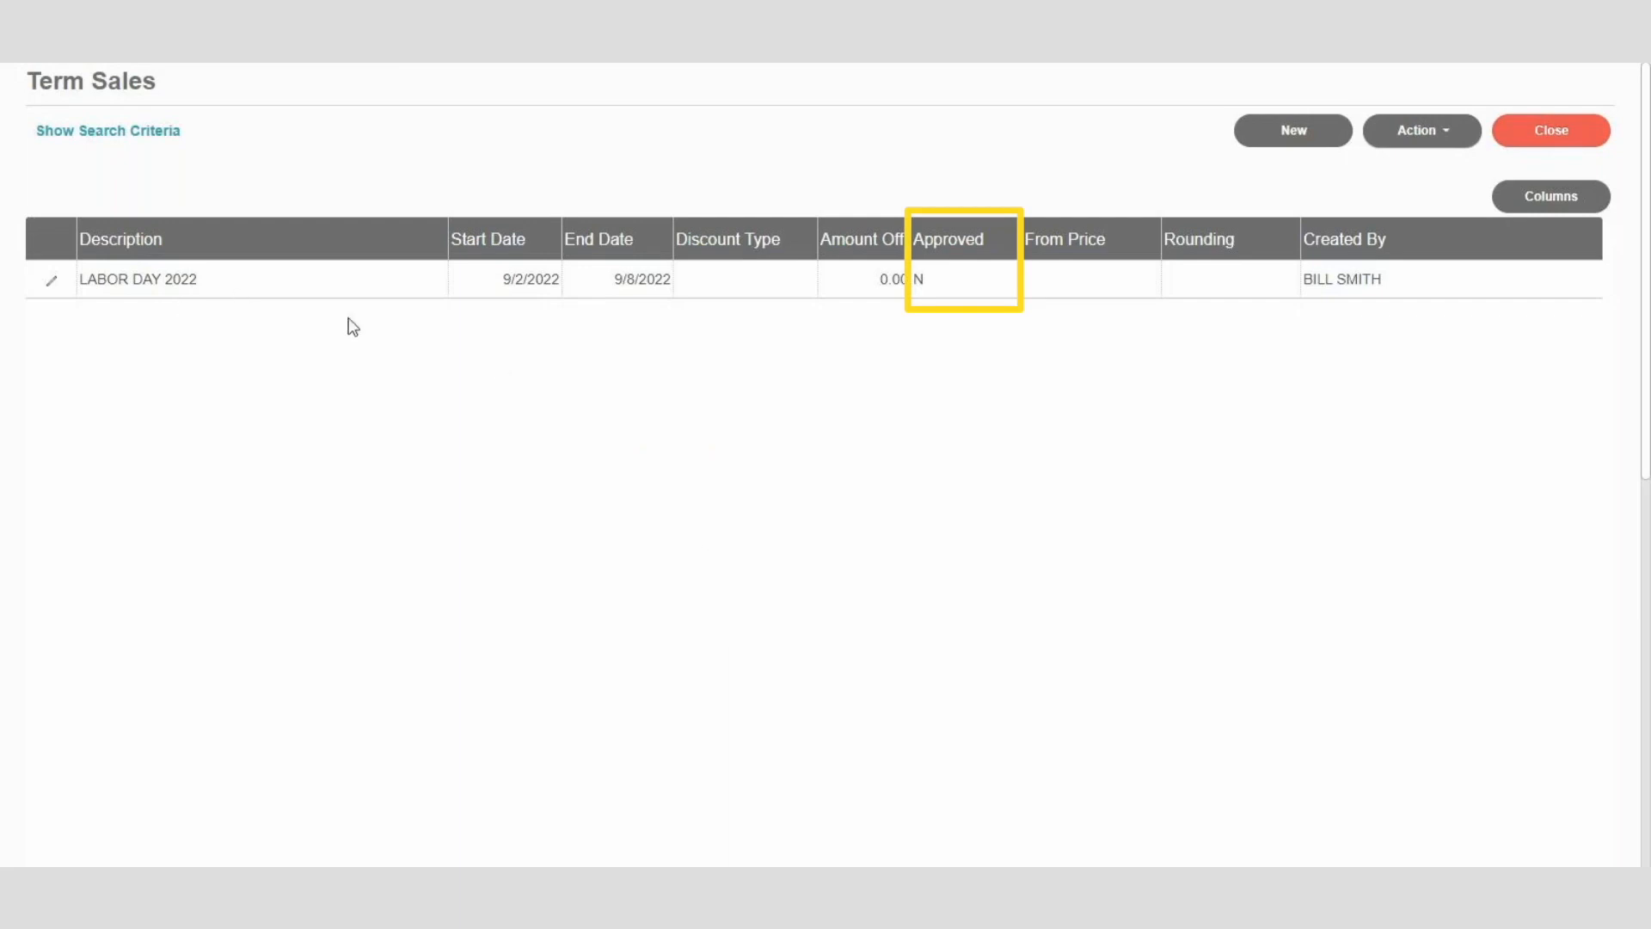
Generate the printable Term Sale Detail report for the LABOR DAY 2022 term sale
{"action": "left_click", "coordinate": [354, 292]}
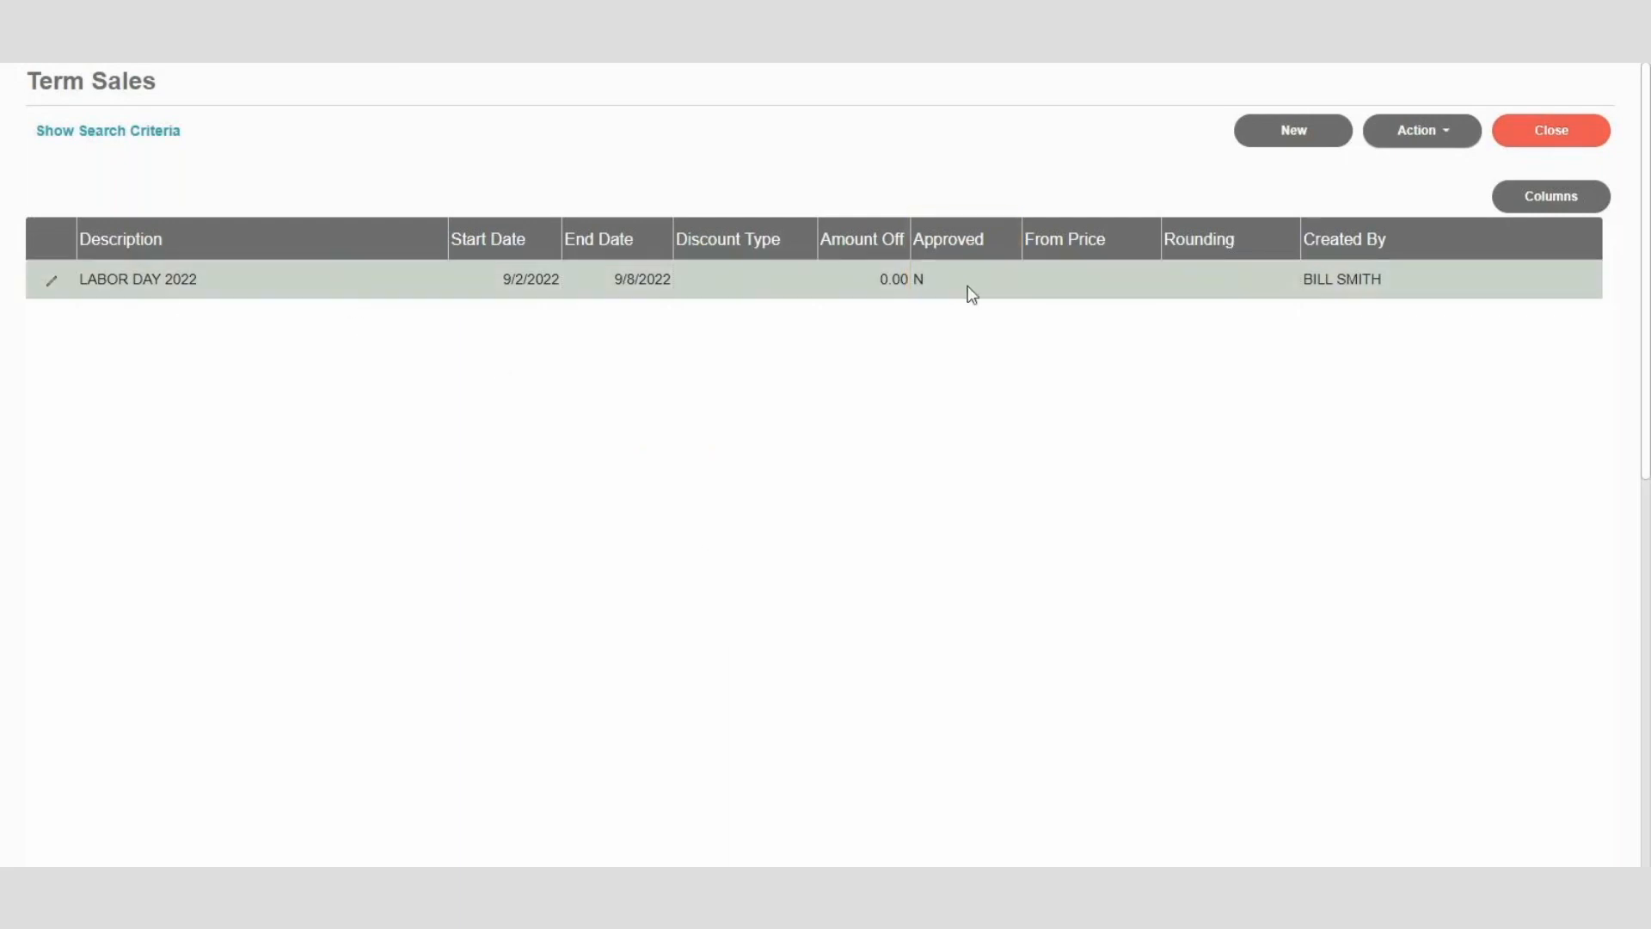
{"action": "left_click", "coordinate": [1456, 140]}
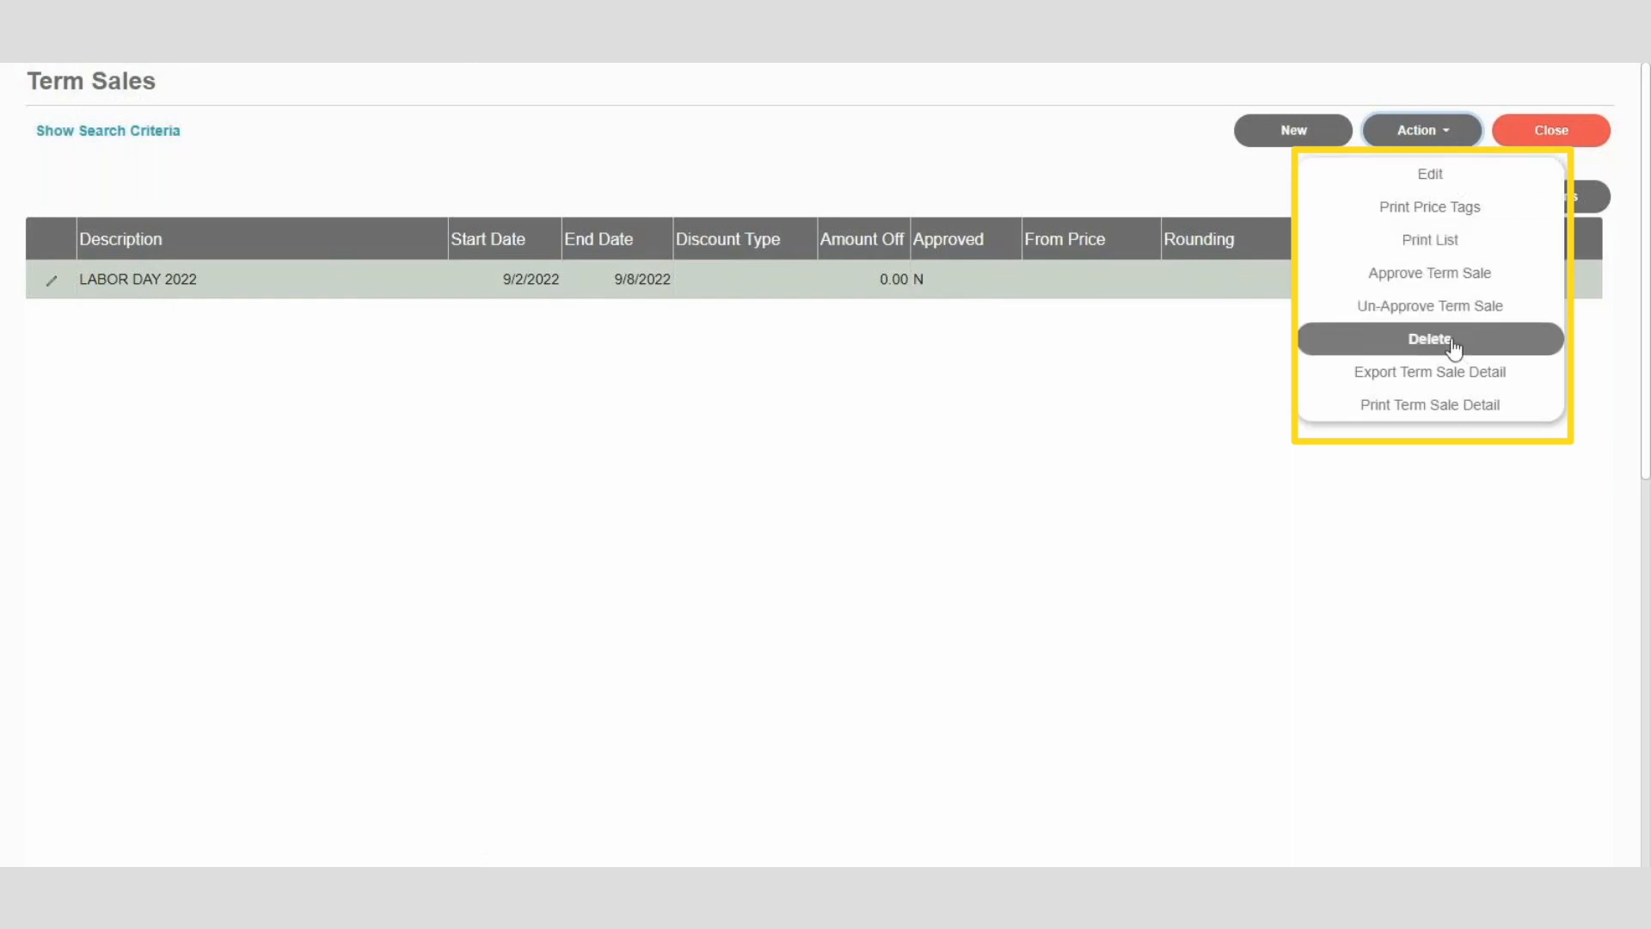
{"action": "left_click", "coordinate": [1446, 412]}
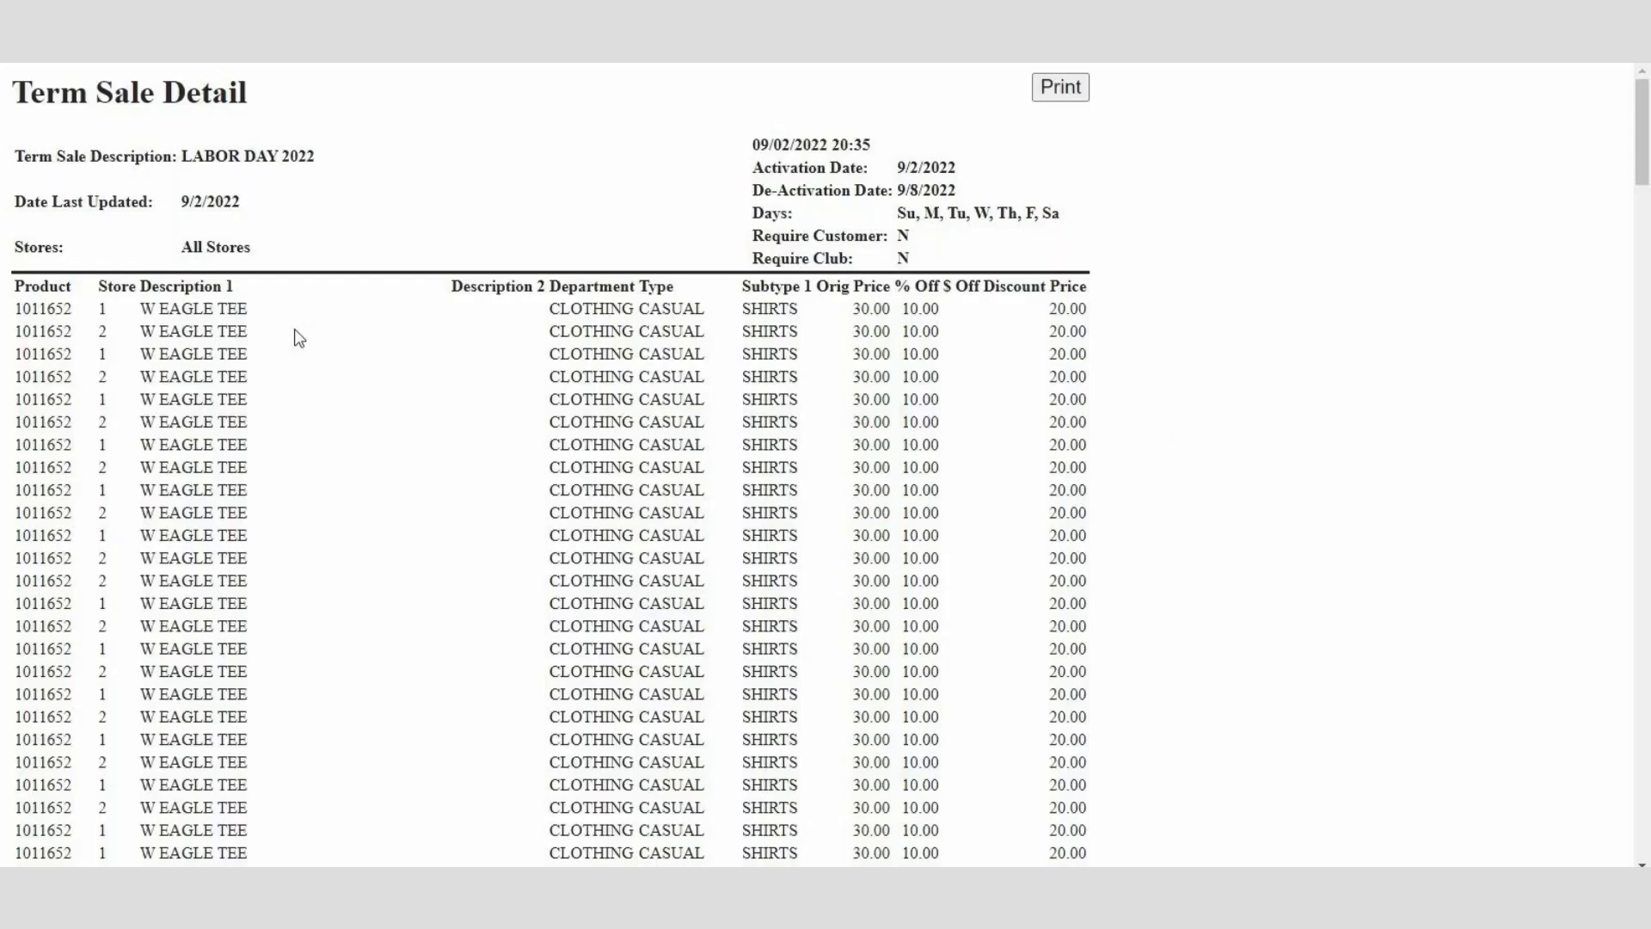
Review the discounted product lines and prices throughout the LABOR DAY 2022 Term Sale Detail report
{"action": "scroll", "coordinate": [380, 413], "scroll_direction": "down", "scroll_amount": 7}
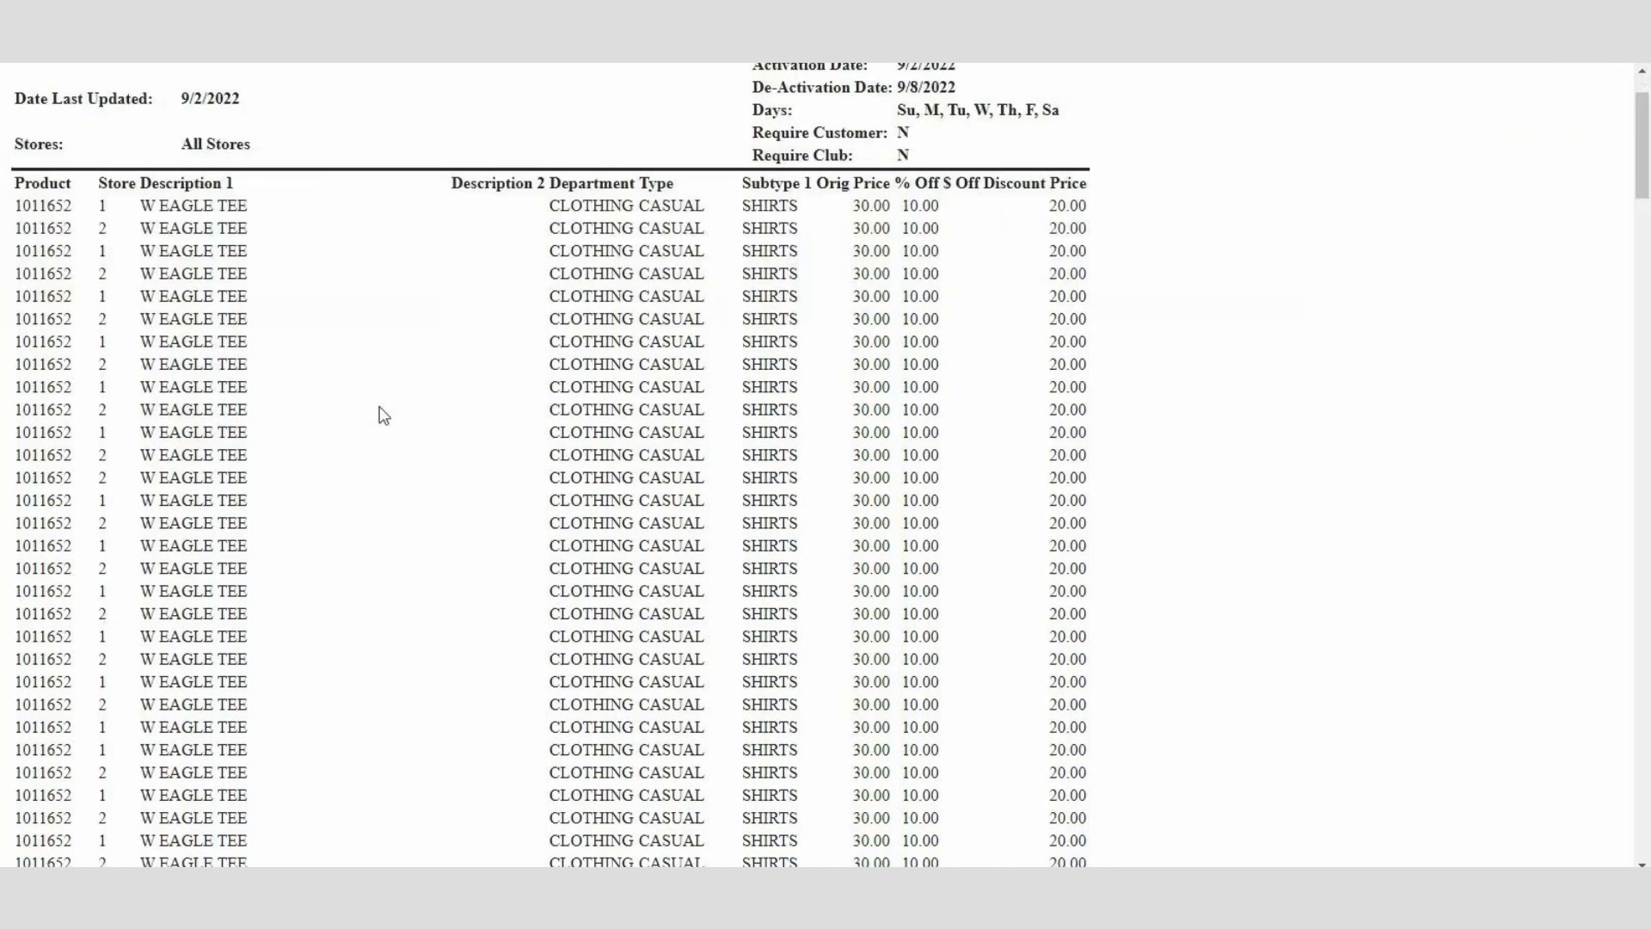
{"action": "scroll", "coordinate": [385, 416], "scroll_direction": "down", "scroll_amount": 5}
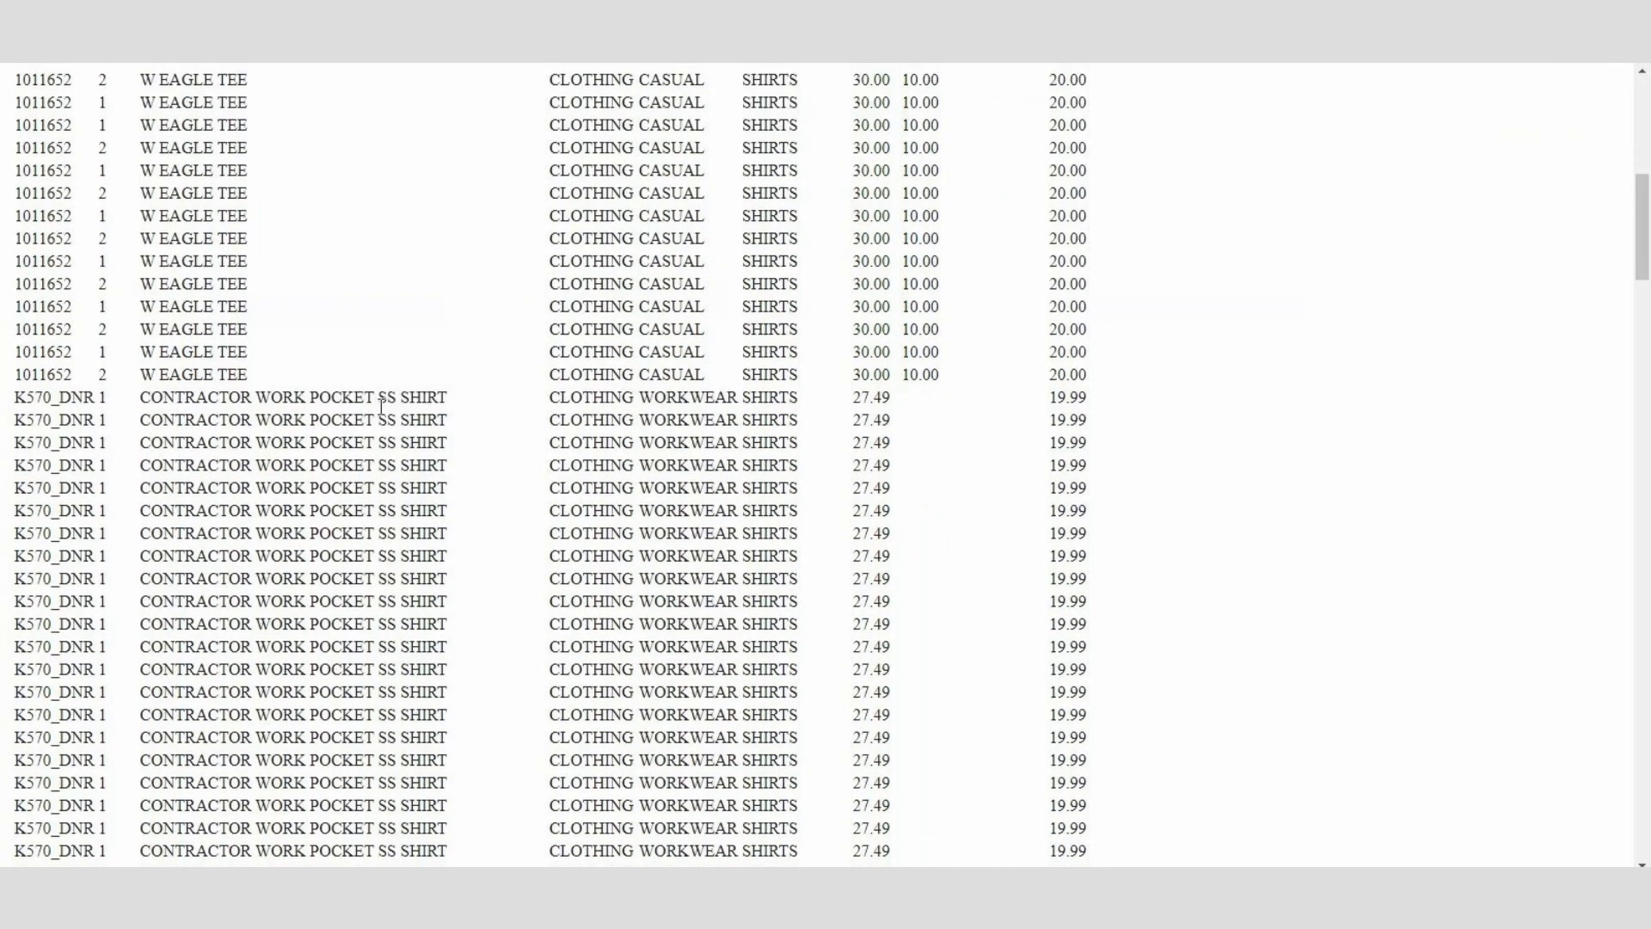
{"action": "scroll", "coordinate": [381, 406], "scroll_direction": "up", "scroll_amount": 6}
{"action": "scroll", "coordinate": [381, 406], "scroll_direction": "up", "scroll_amount": 10}
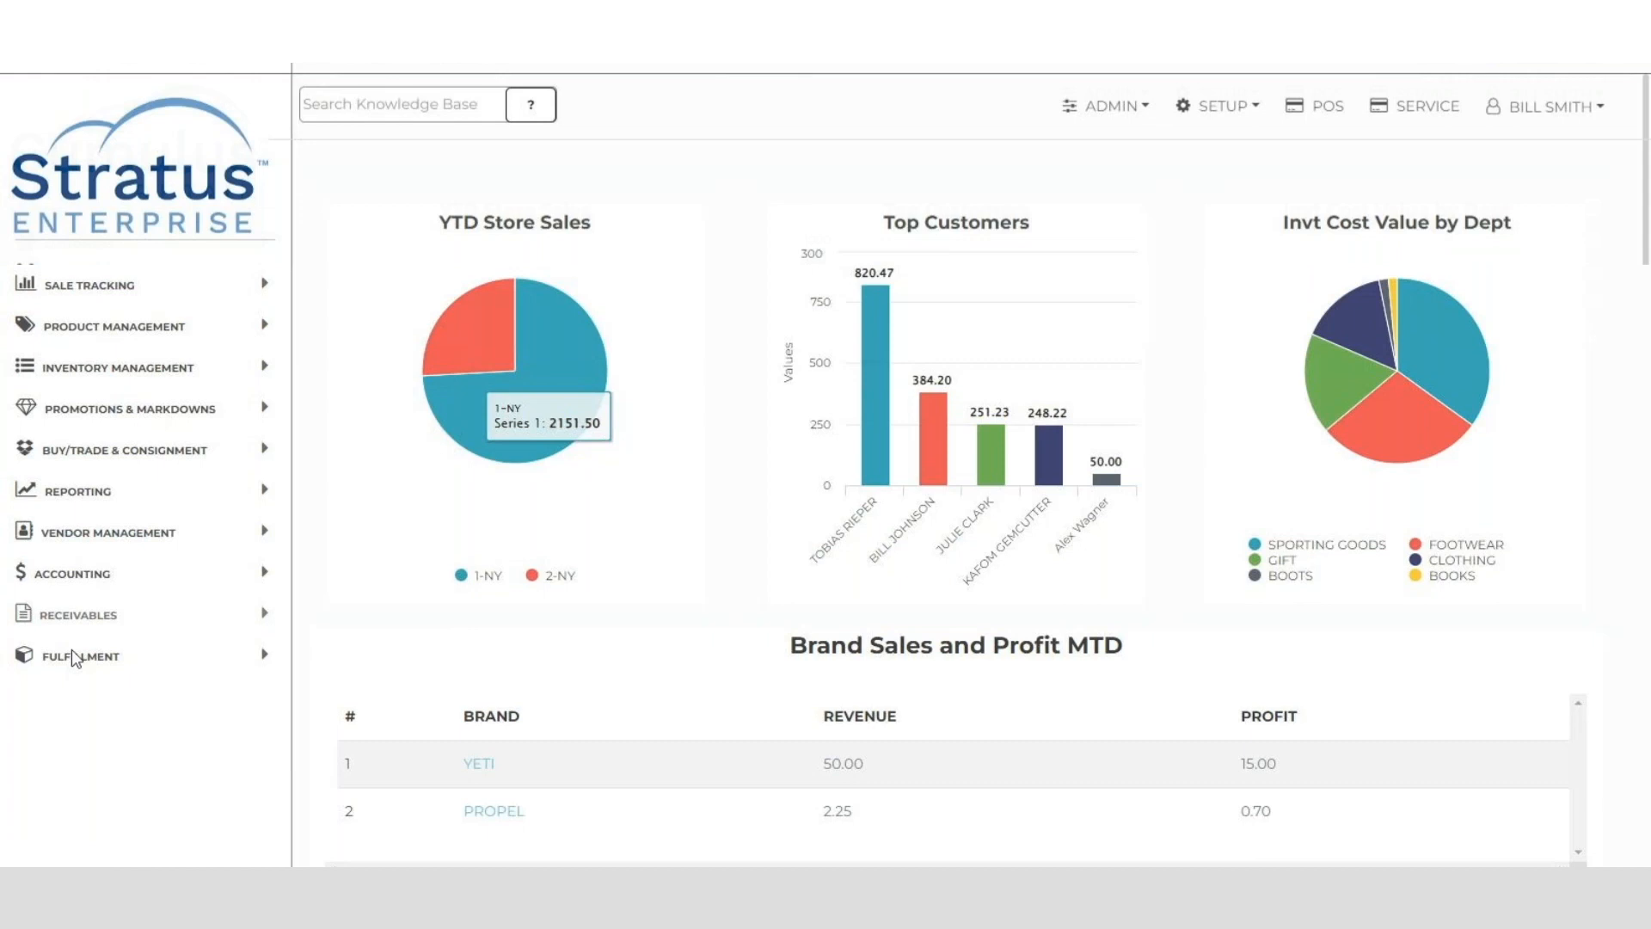
Open the fulfillment Marketplace Orders and search for pending orders of all types at store 1 - Celerant Technology
{"action": "left_click", "coordinate": [71, 650]}
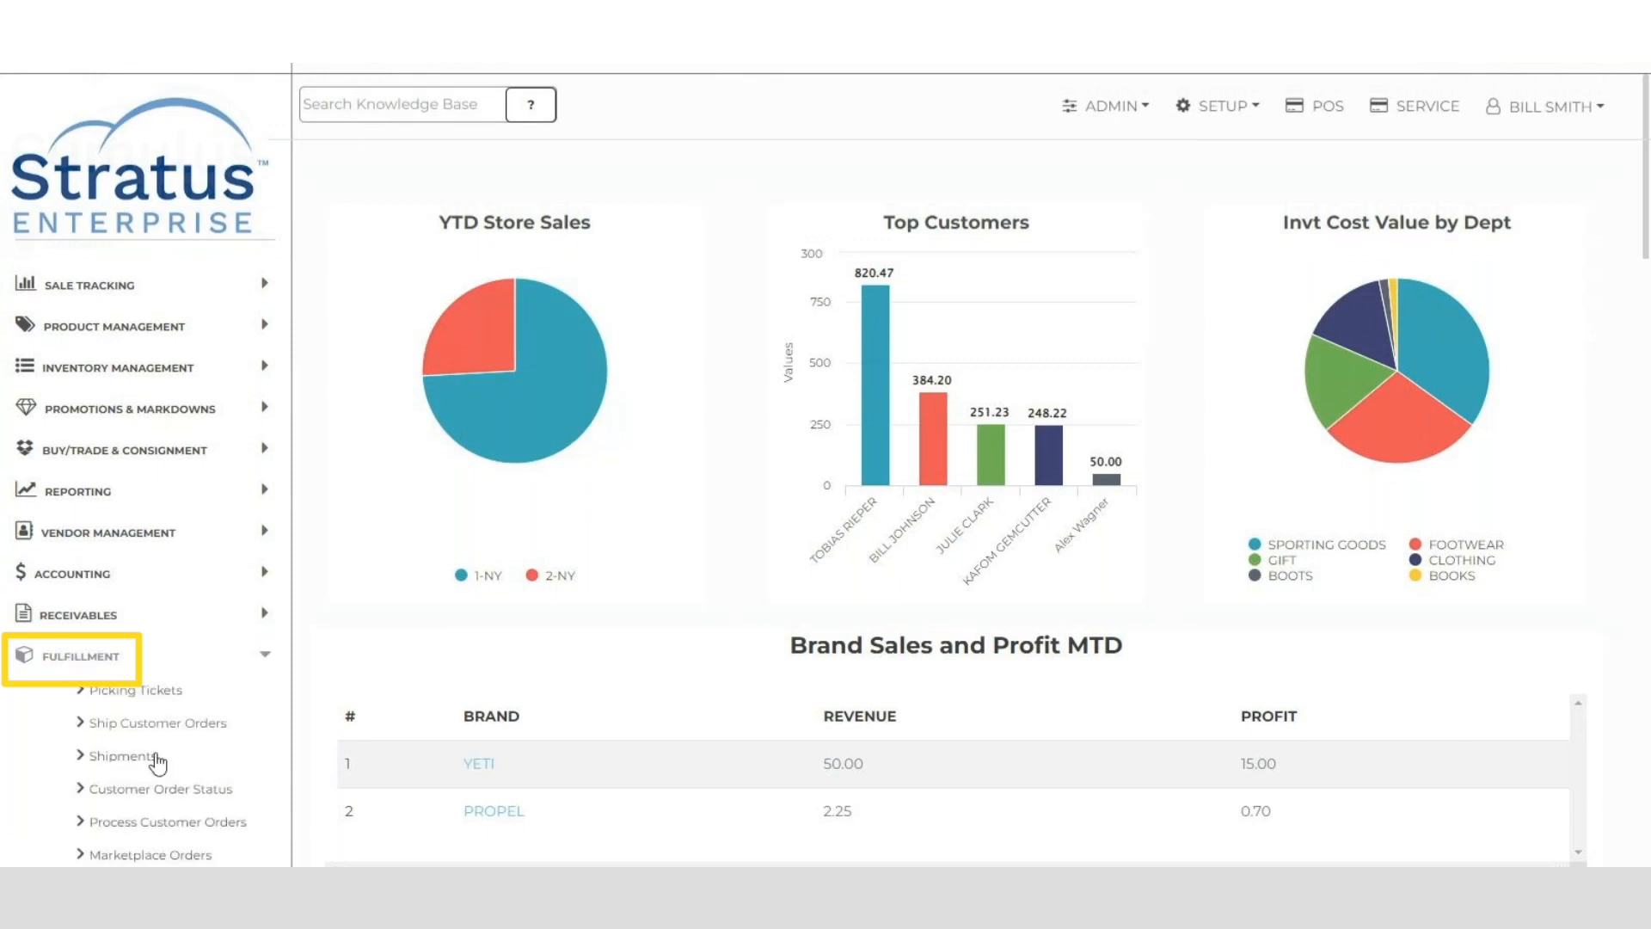
{"action": "left_click", "coordinate": [155, 855]}
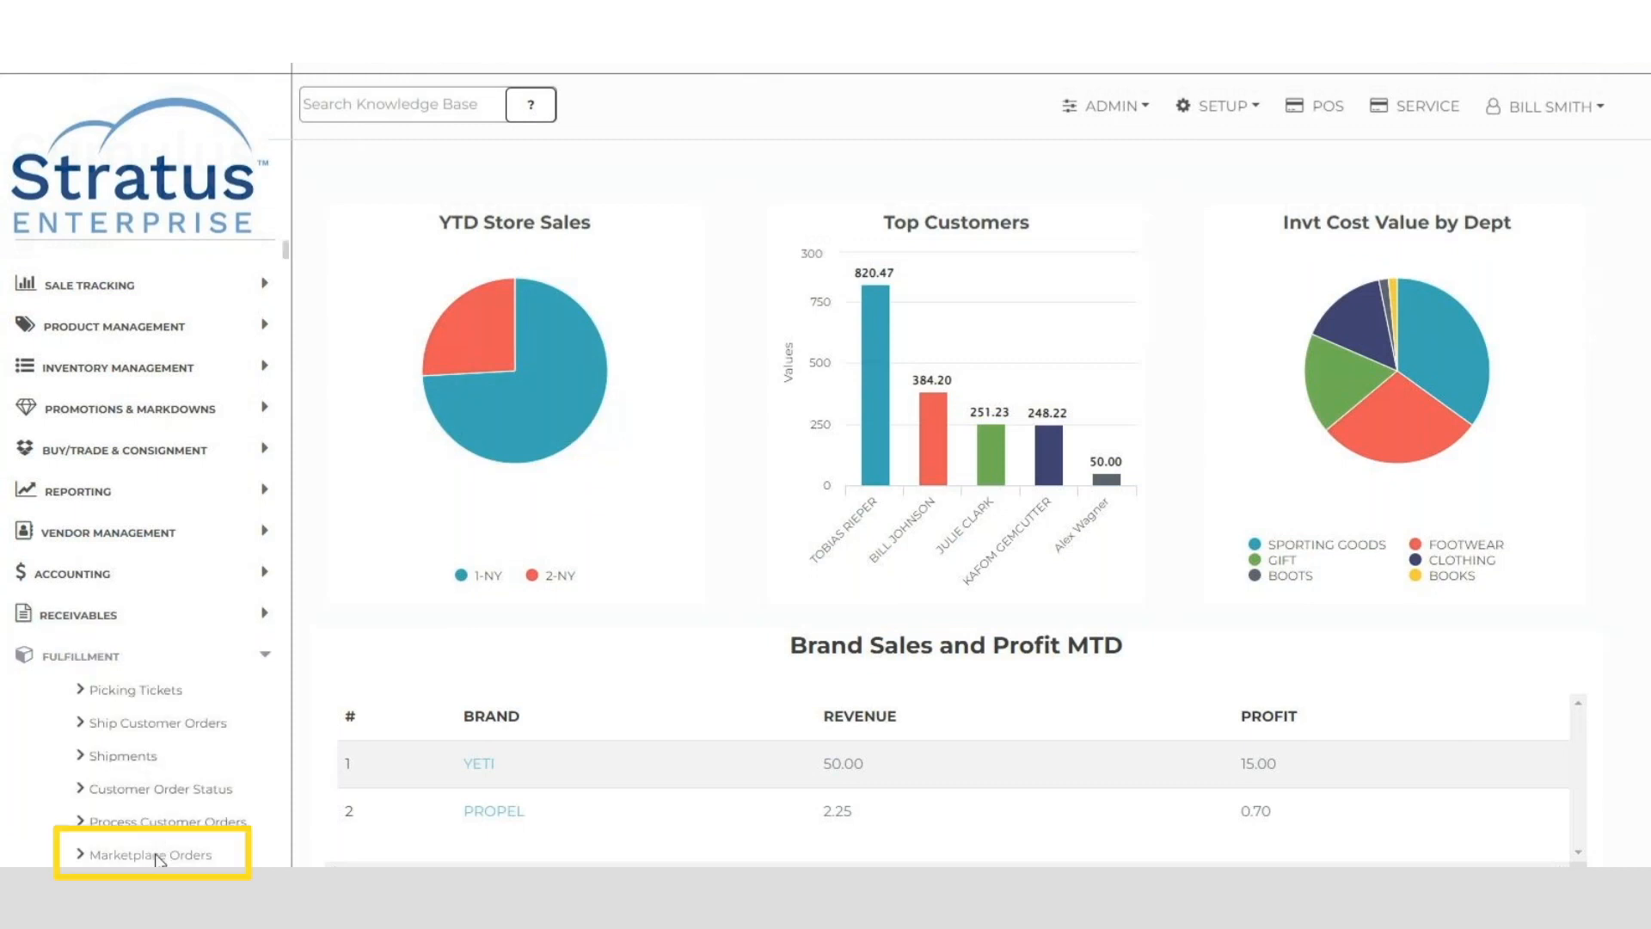
{"action": "left_click", "coordinate": [468, 300]}
{"action": "left_click", "coordinate": [449, 348]}
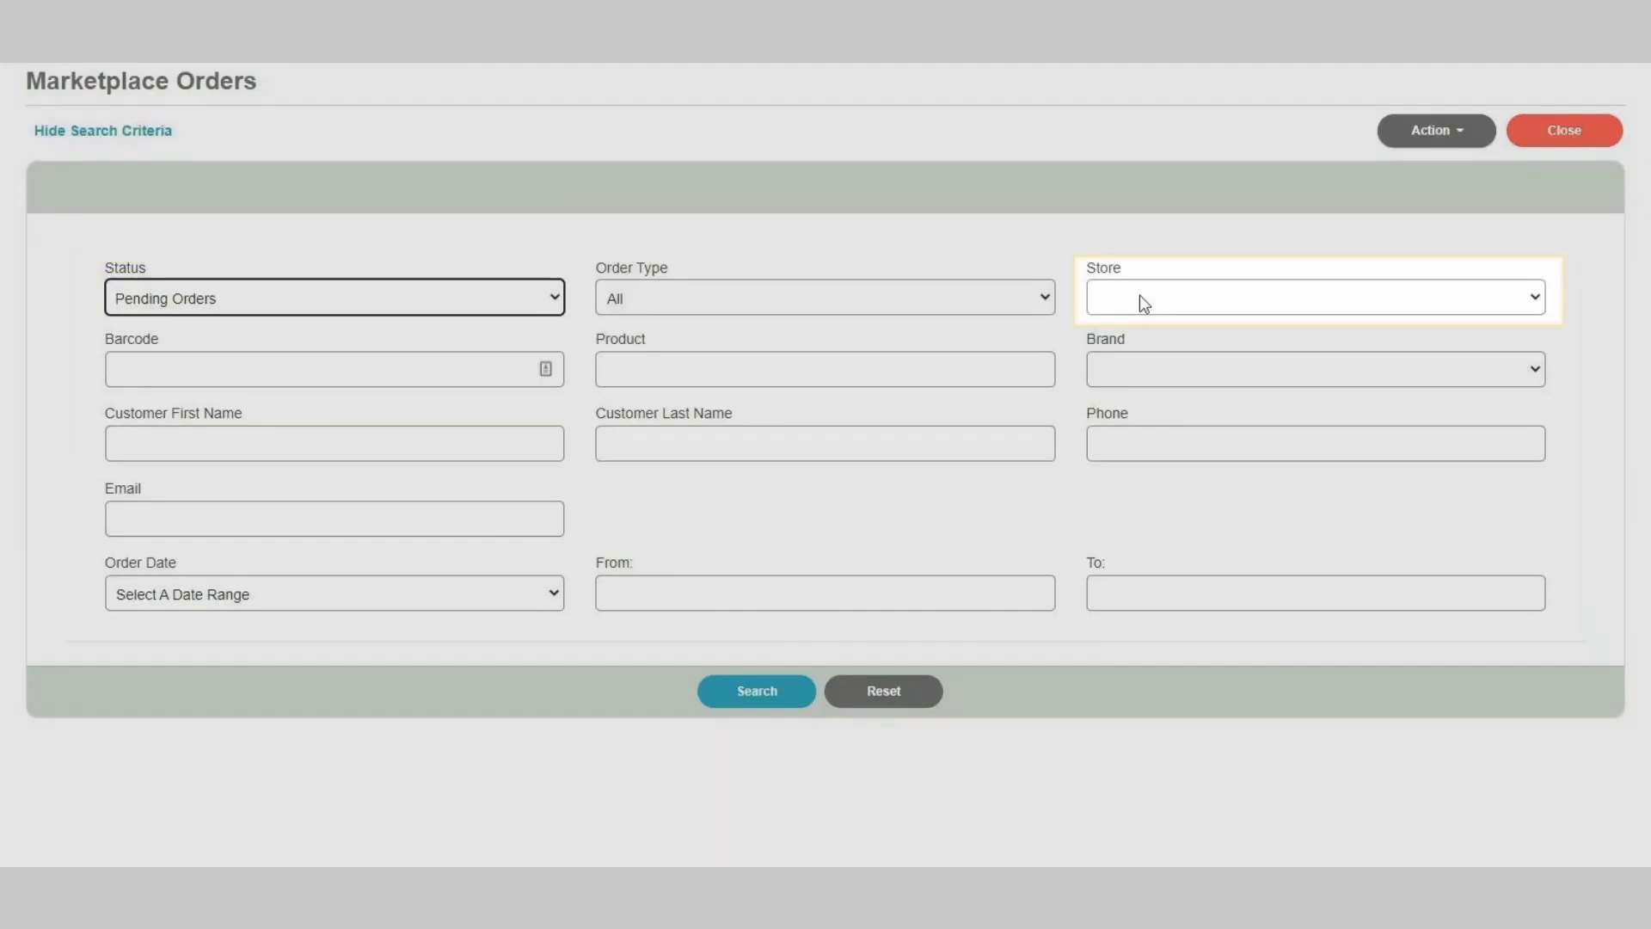
{"action": "left_click", "coordinate": [1139, 296]}
{"action": "left_click", "coordinate": [1131, 353]}
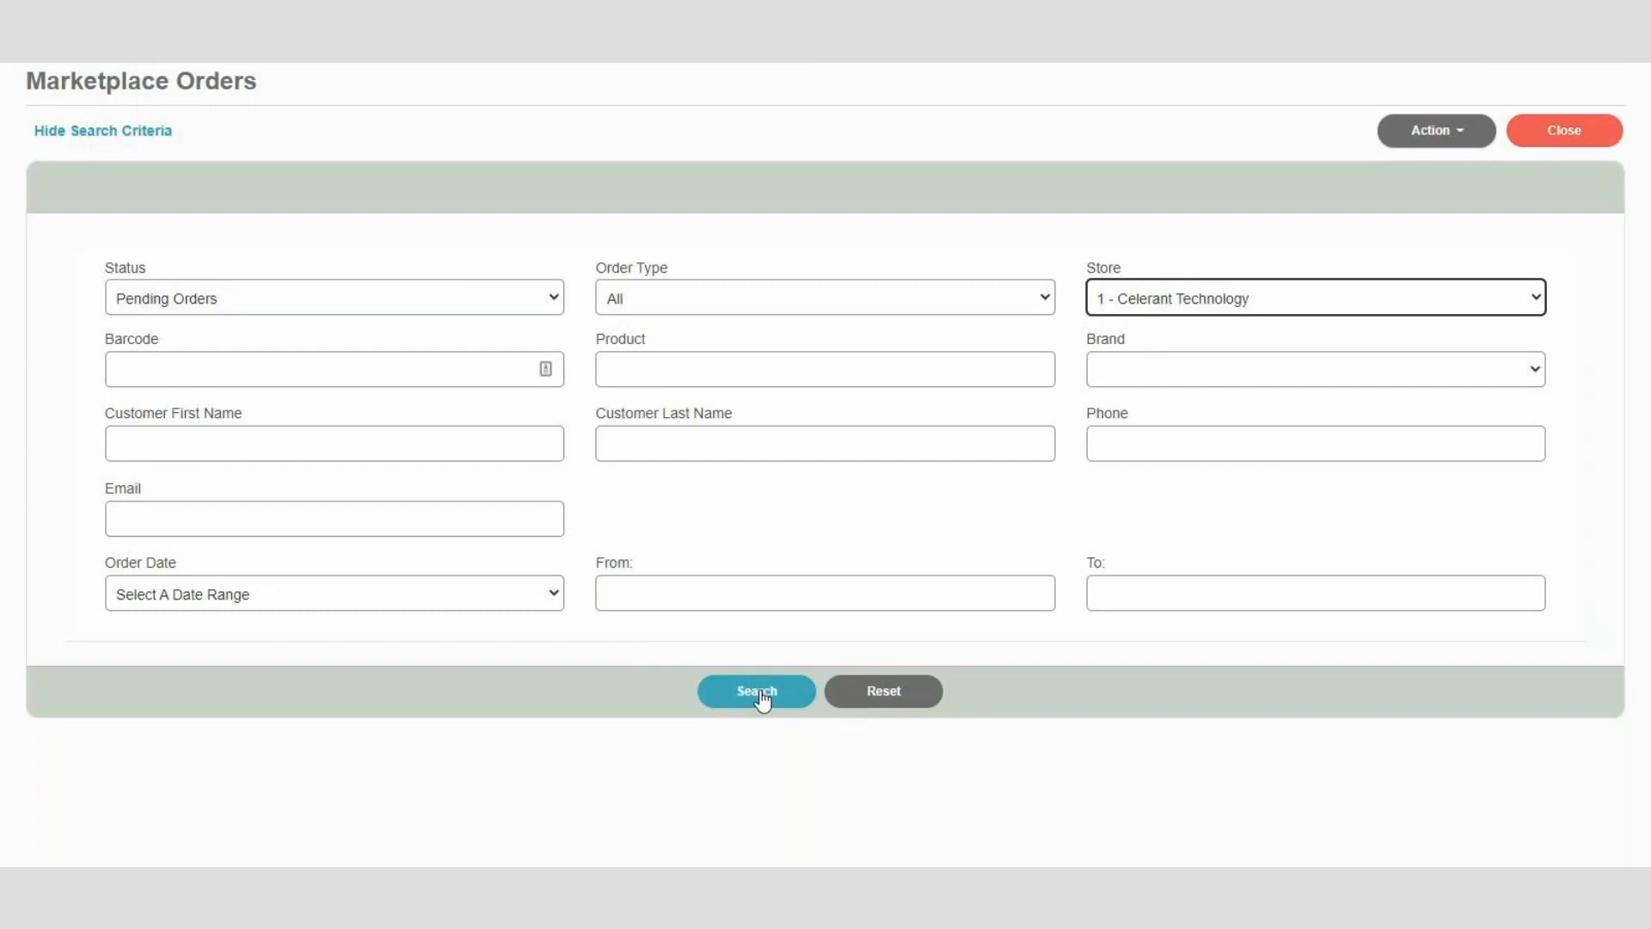
{"action": "left_click", "coordinate": [760, 690]}
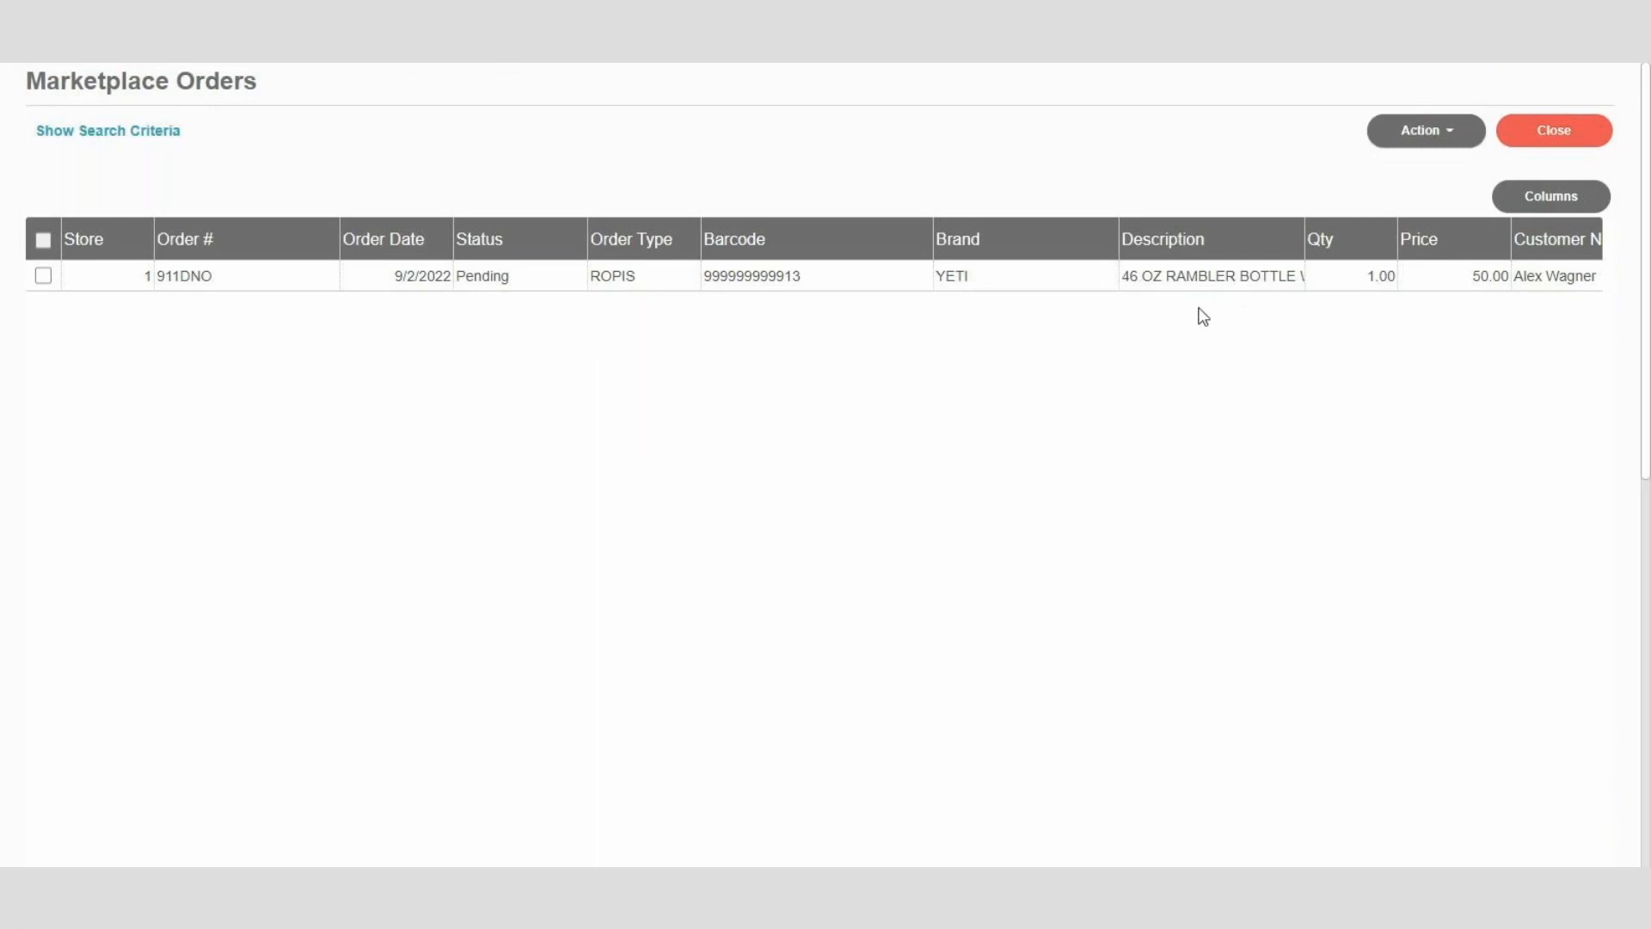
Accept the pending ROPIS marketplace order for the YETI 46 OZ RAMBLER BOTTLE and dismiss the confirmation
{"action": "left_click", "coordinate": [1460, 140]}
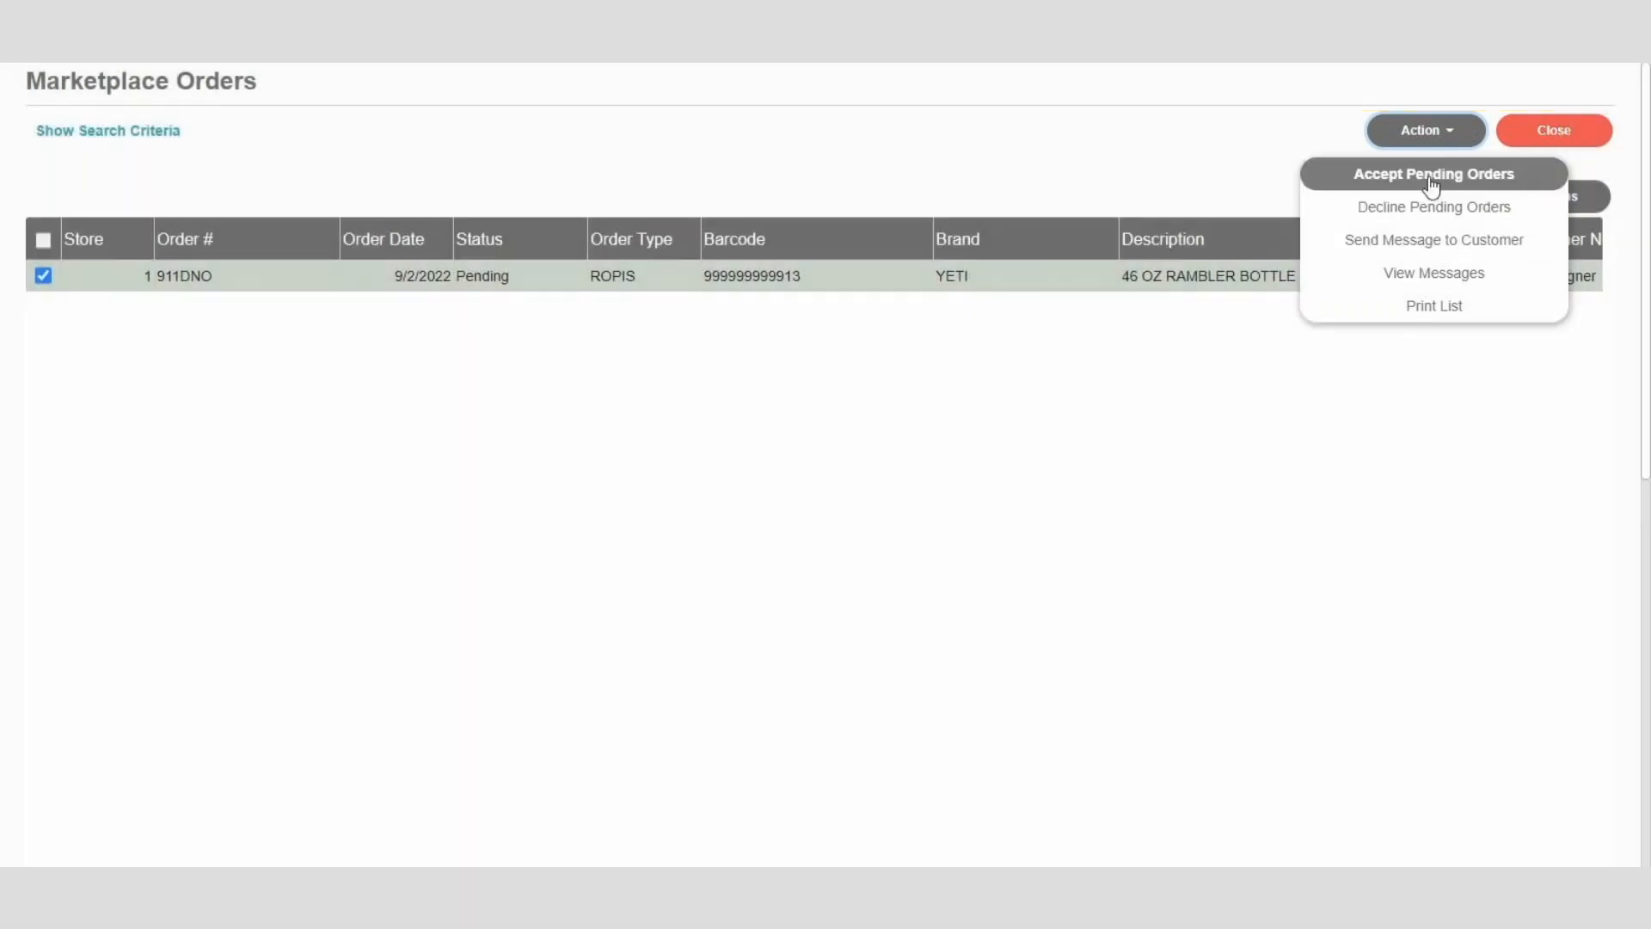
{"action": "left_click", "coordinate": [1430, 185]}
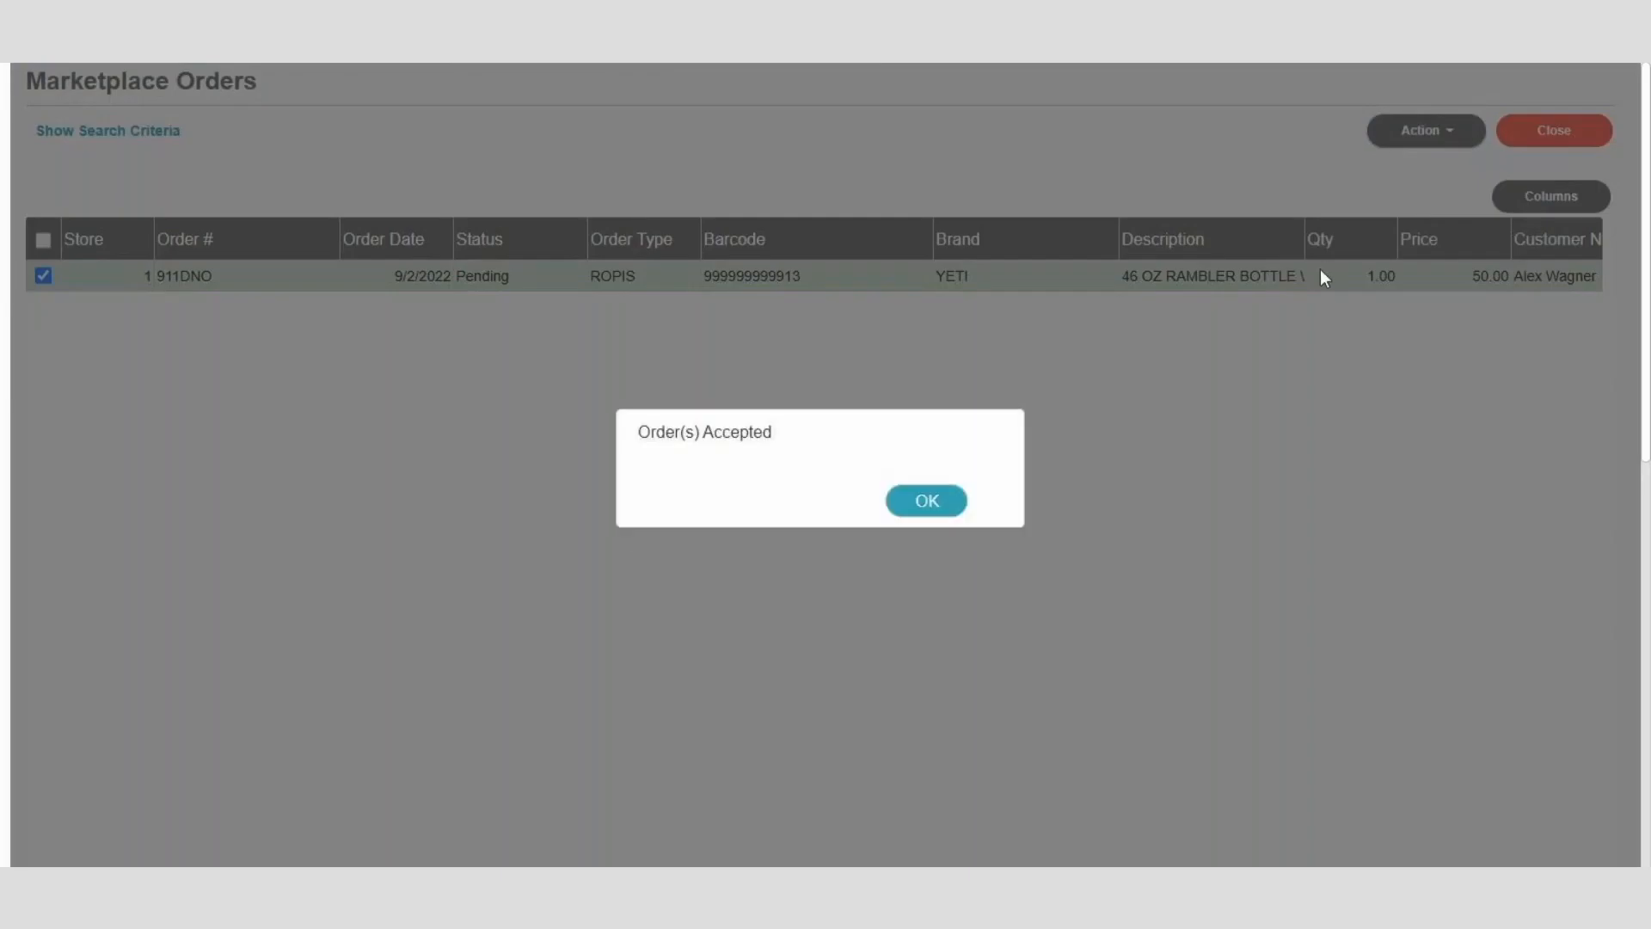
{"action": "left_click", "coordinate": [928, 500]}
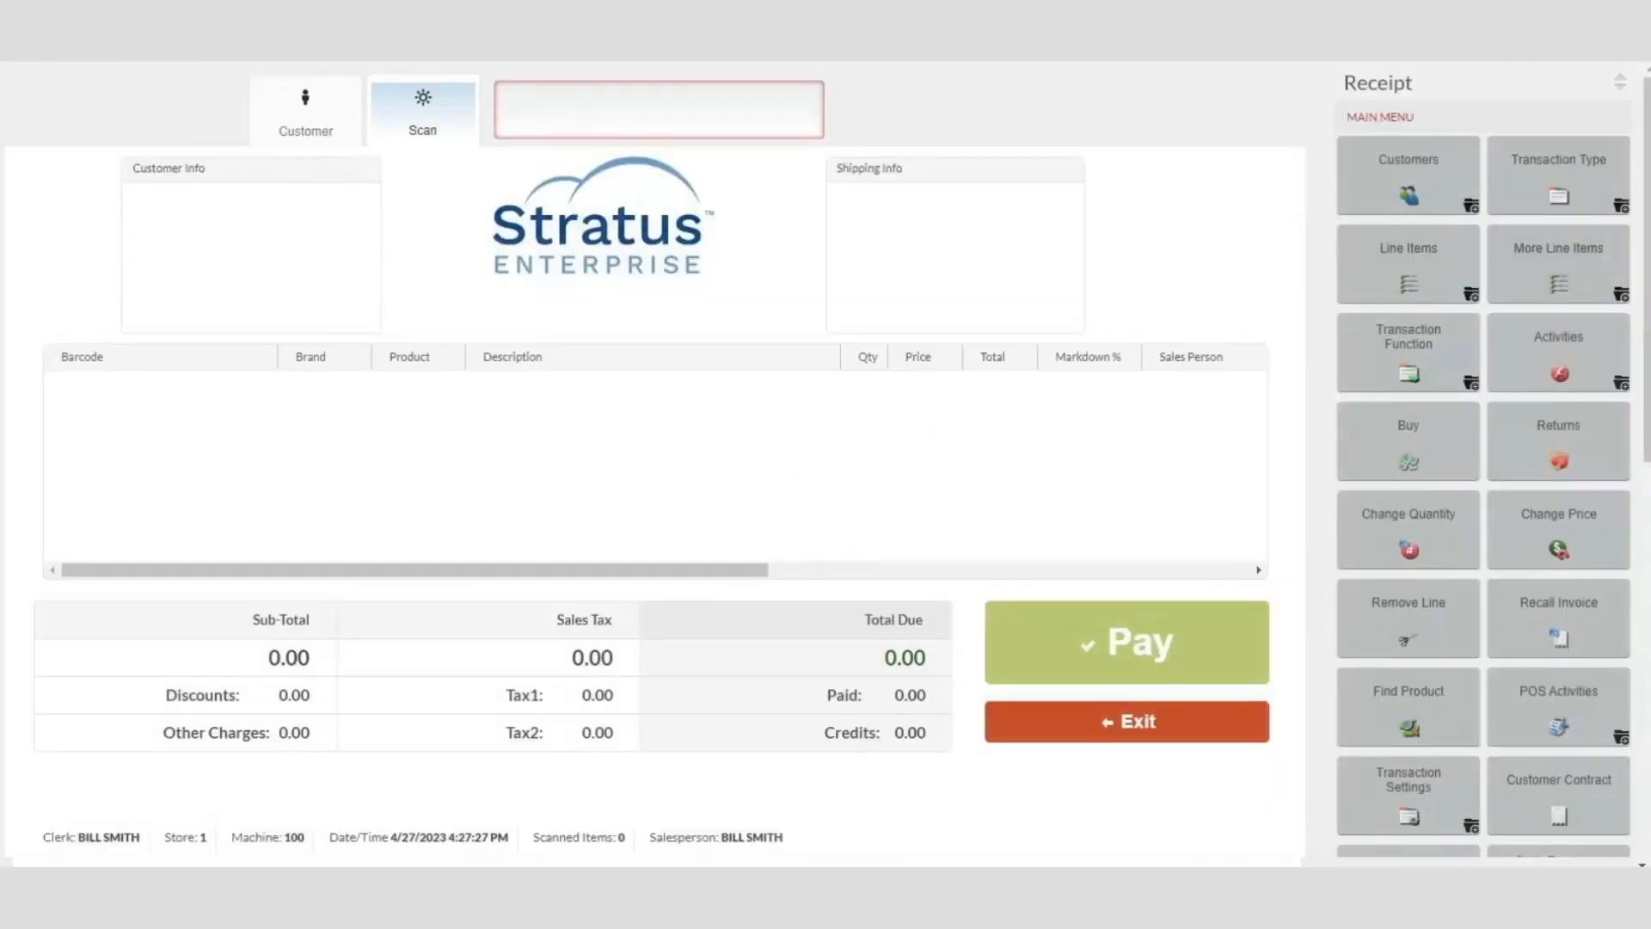
At the point of sale, find the customer by last name and load their 04/28/2023 special order as a Layaway/SO Installment
{"action": "type", "text": "WAgner"}
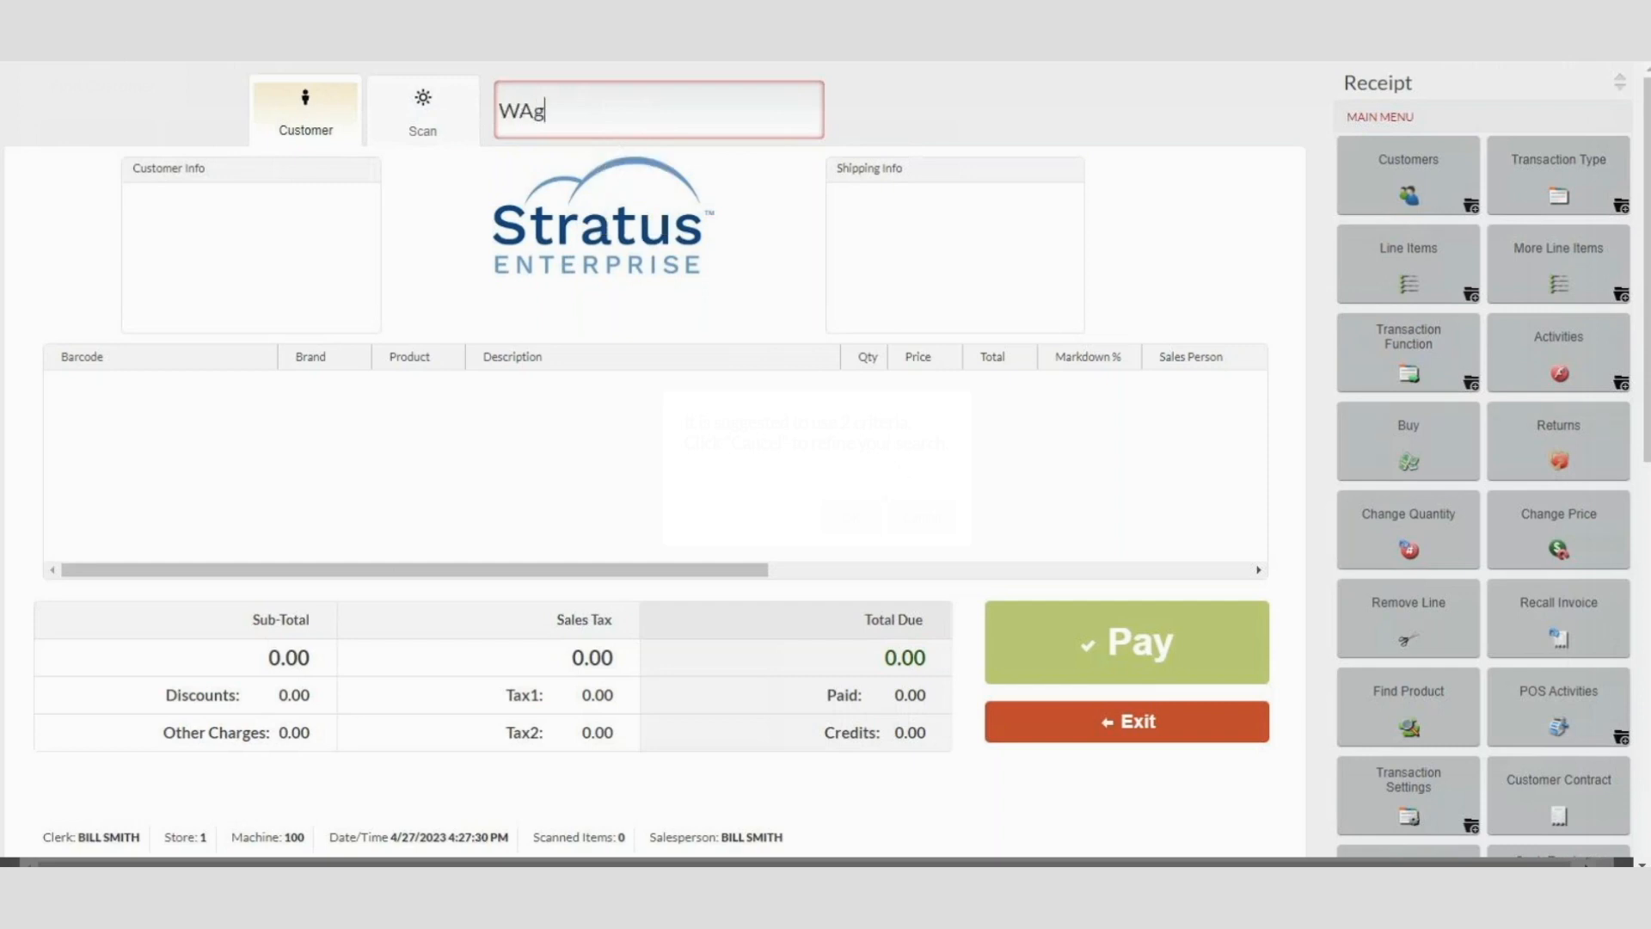
{"action": "key", "text": "Return"}
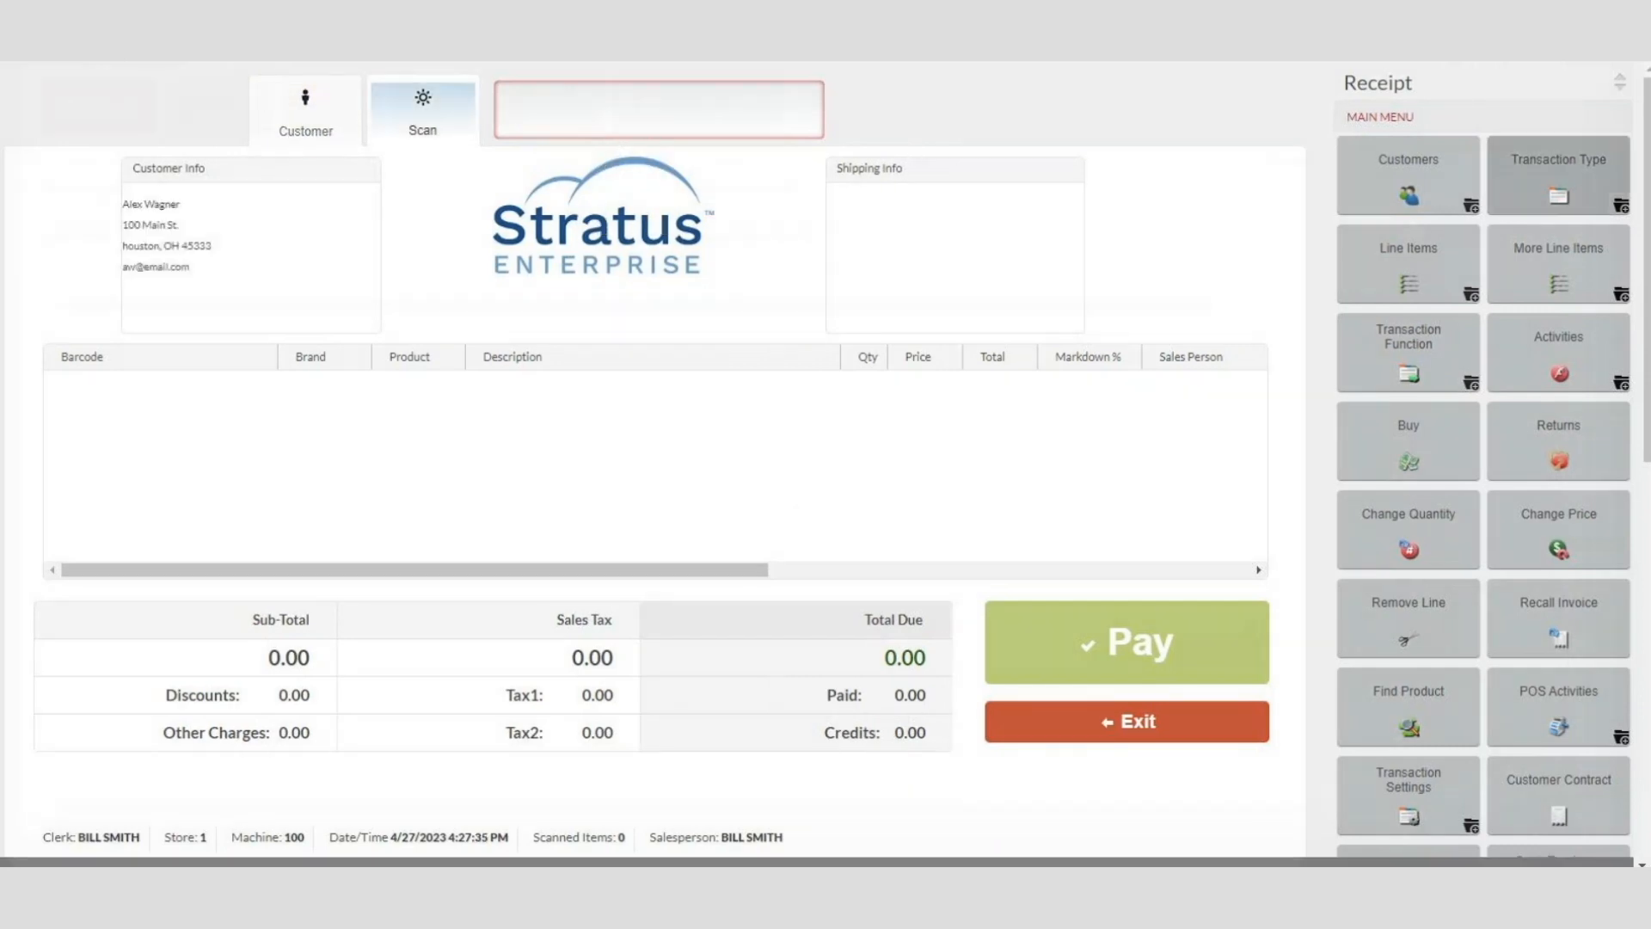
{"action": "left_click", "coordinate": [1558, 176]}
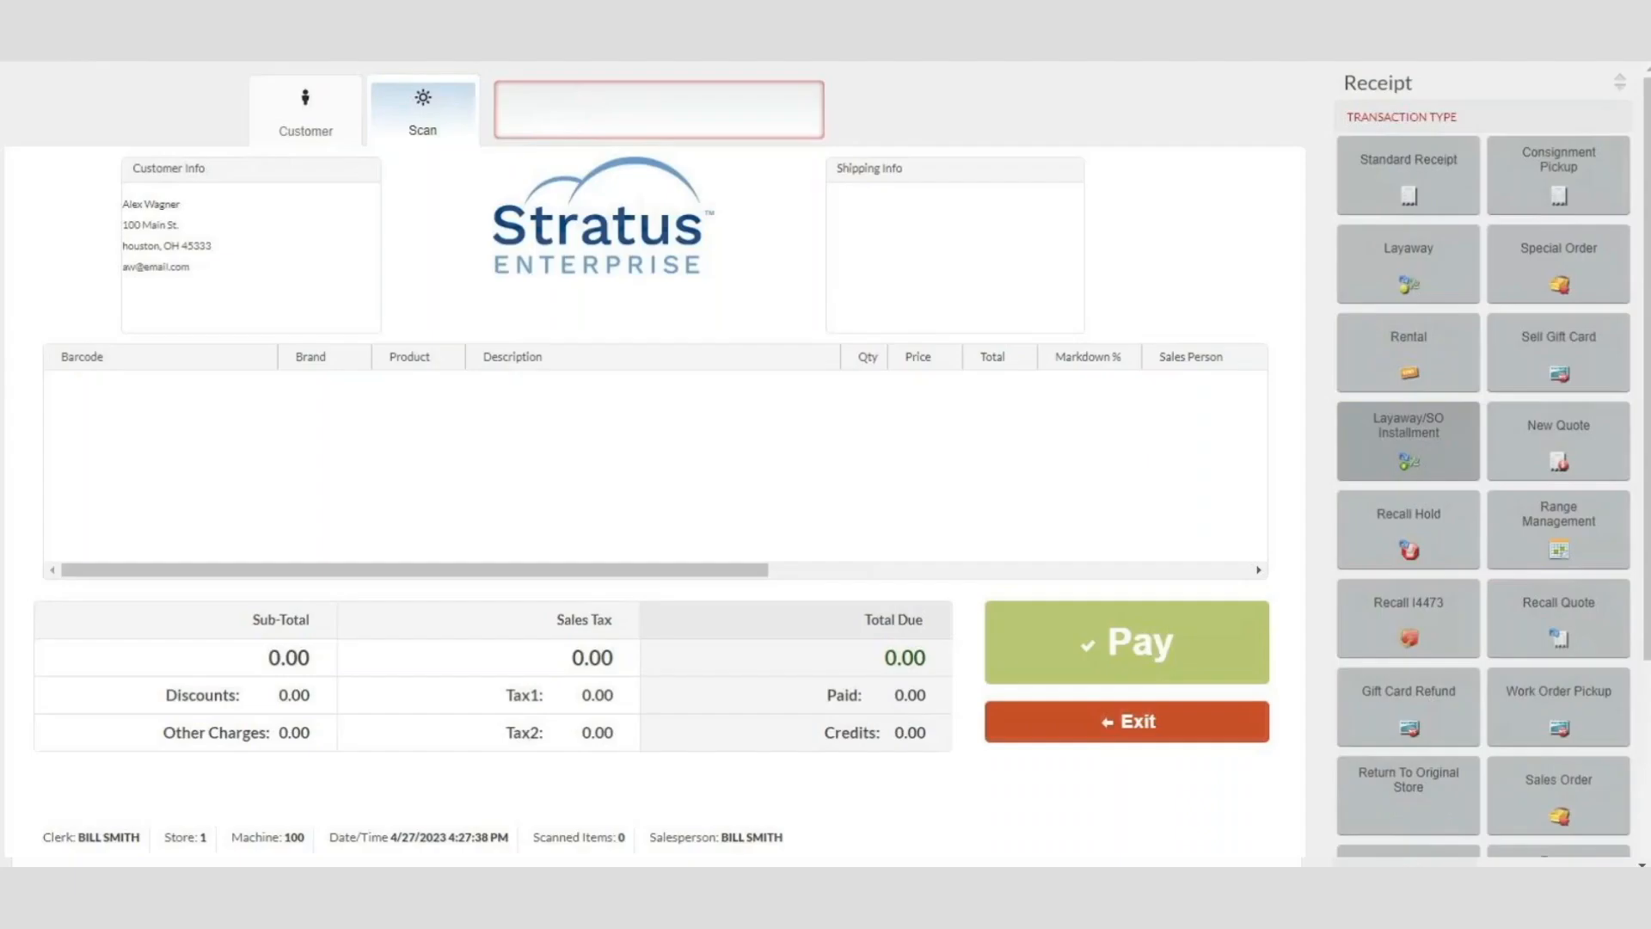
{"action": "left_click", "coordinate": [1408, 441]}
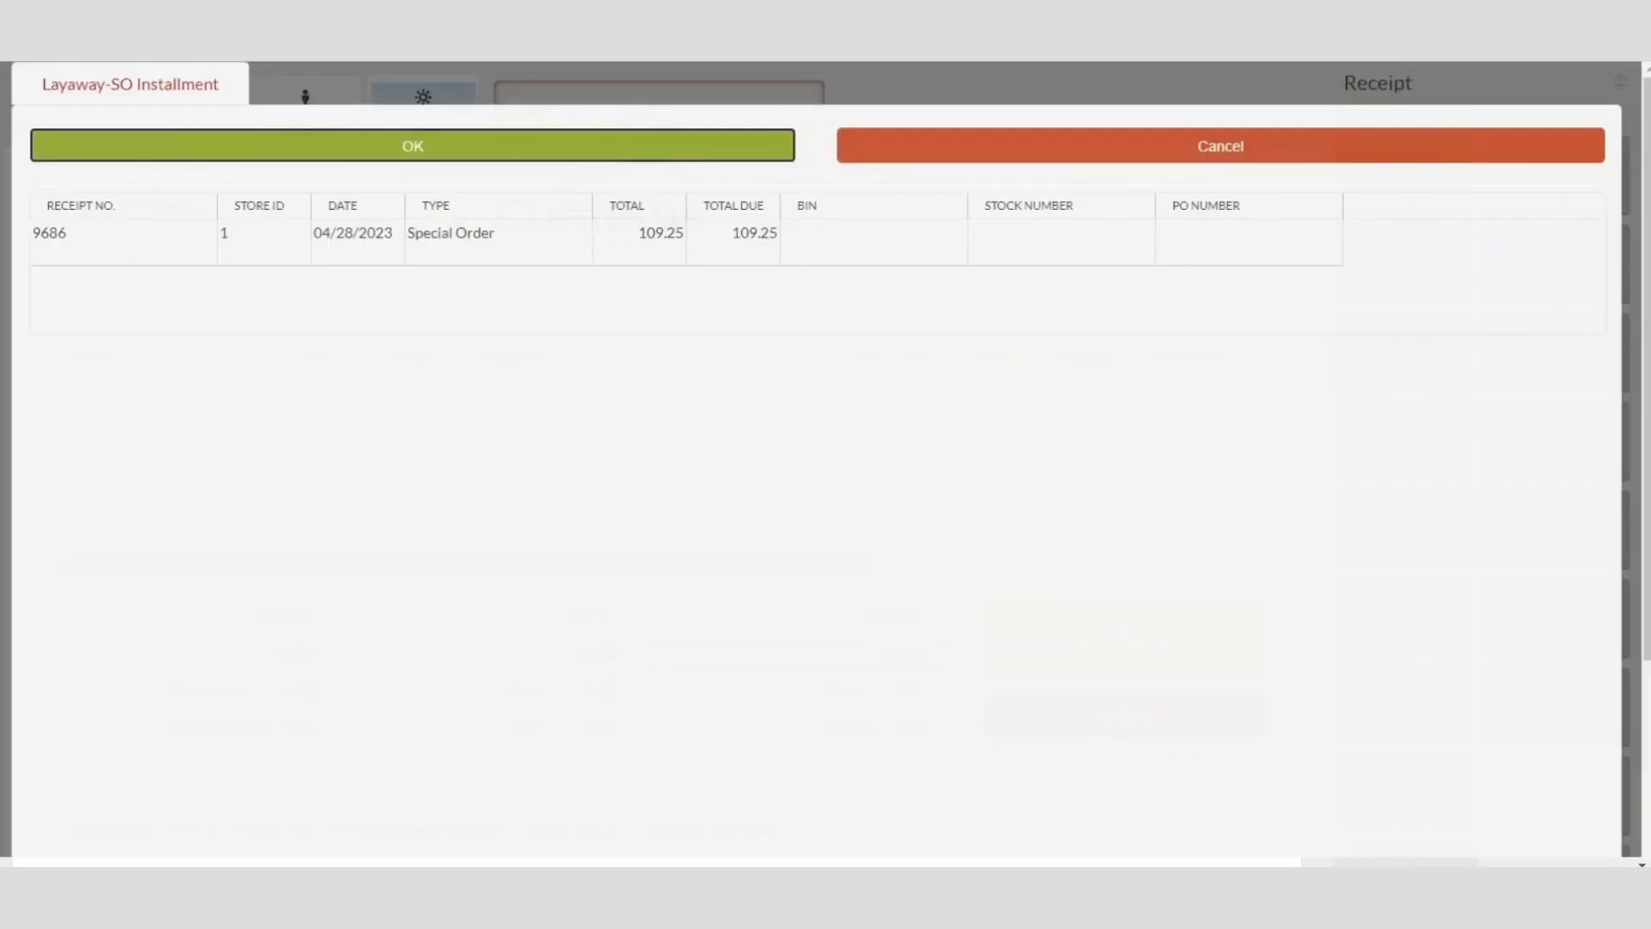
{"action": "left_click", "coordinate": [358, 243]}
{"action": "left_click", "coordinate": [412, 145]}
Add the item with barcode 10004712 to the special order and proceed to payment
{"action": "type", "text": "10004712"}
{"action": "key", "text": "Return"}
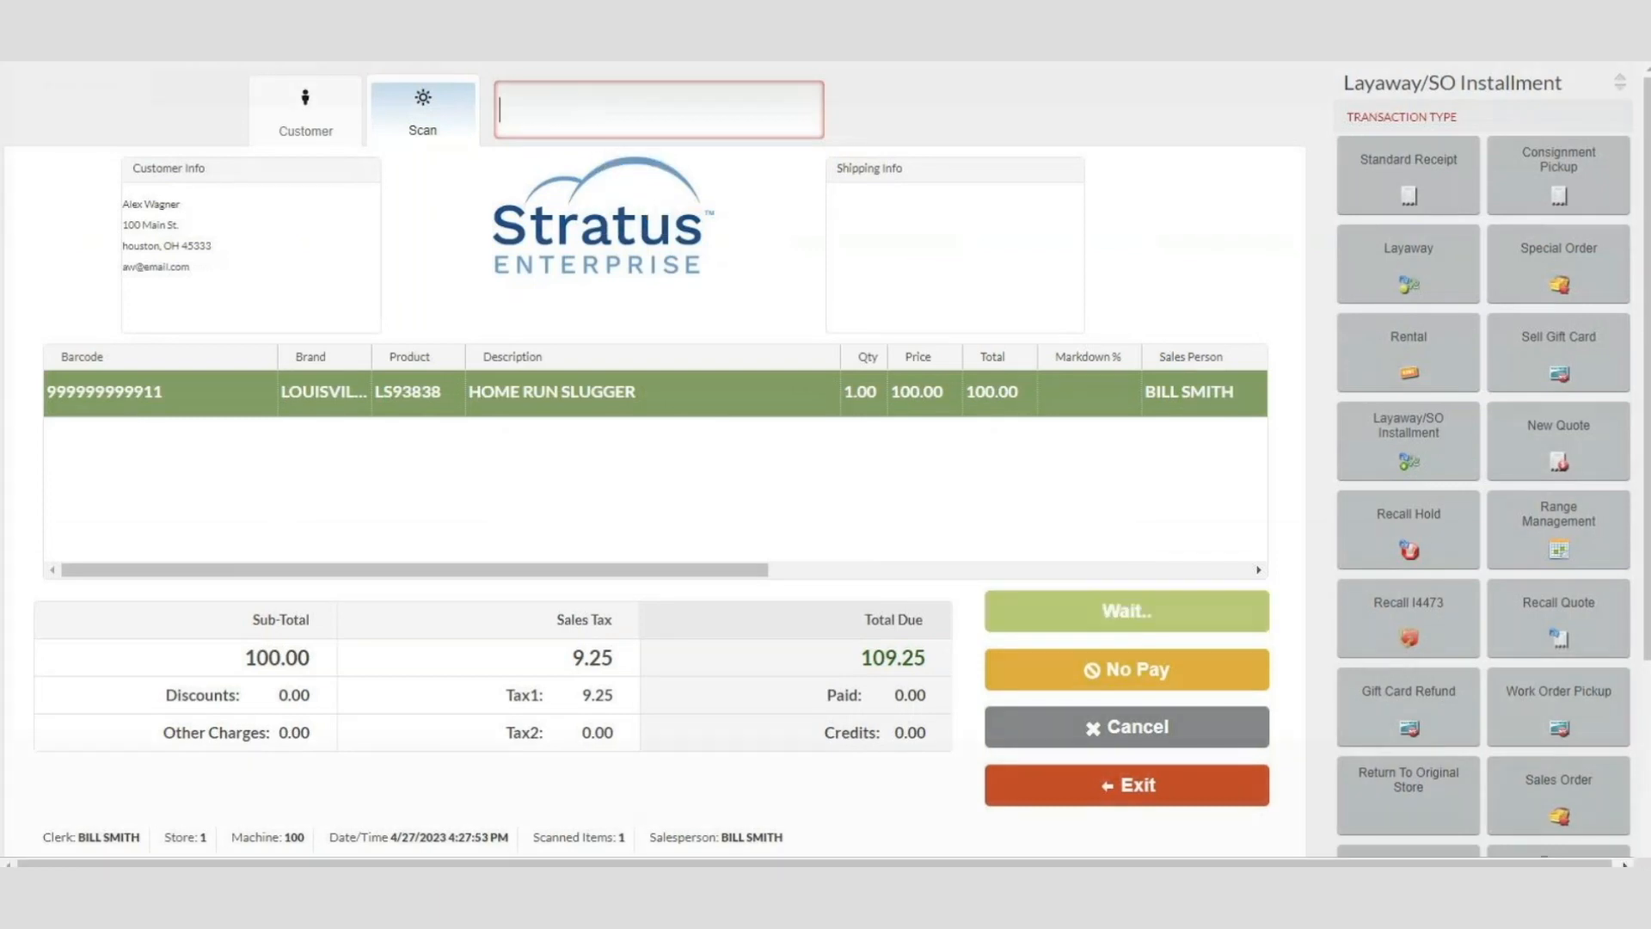
{"action": "left_click", "coordinate": [1127, 611]}
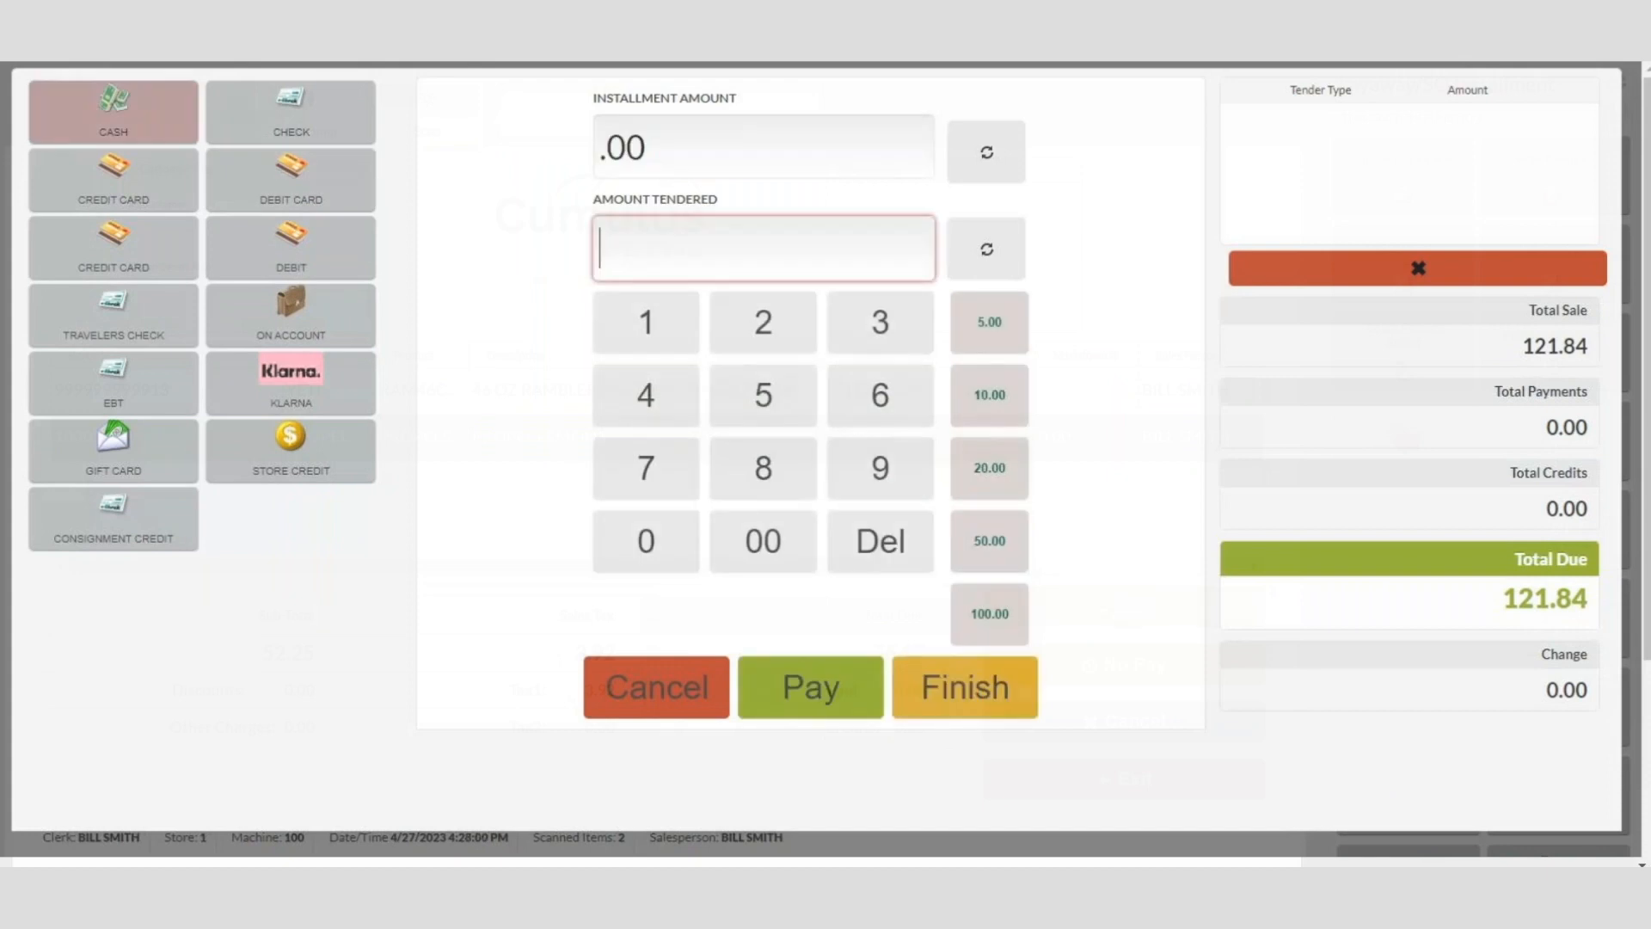
Tender 121.84 in cash and close the transaction, marking all remaining merchandise as picked up
{"action": "type", "text": "12184"}
{"action": "key", "text": "Return"}
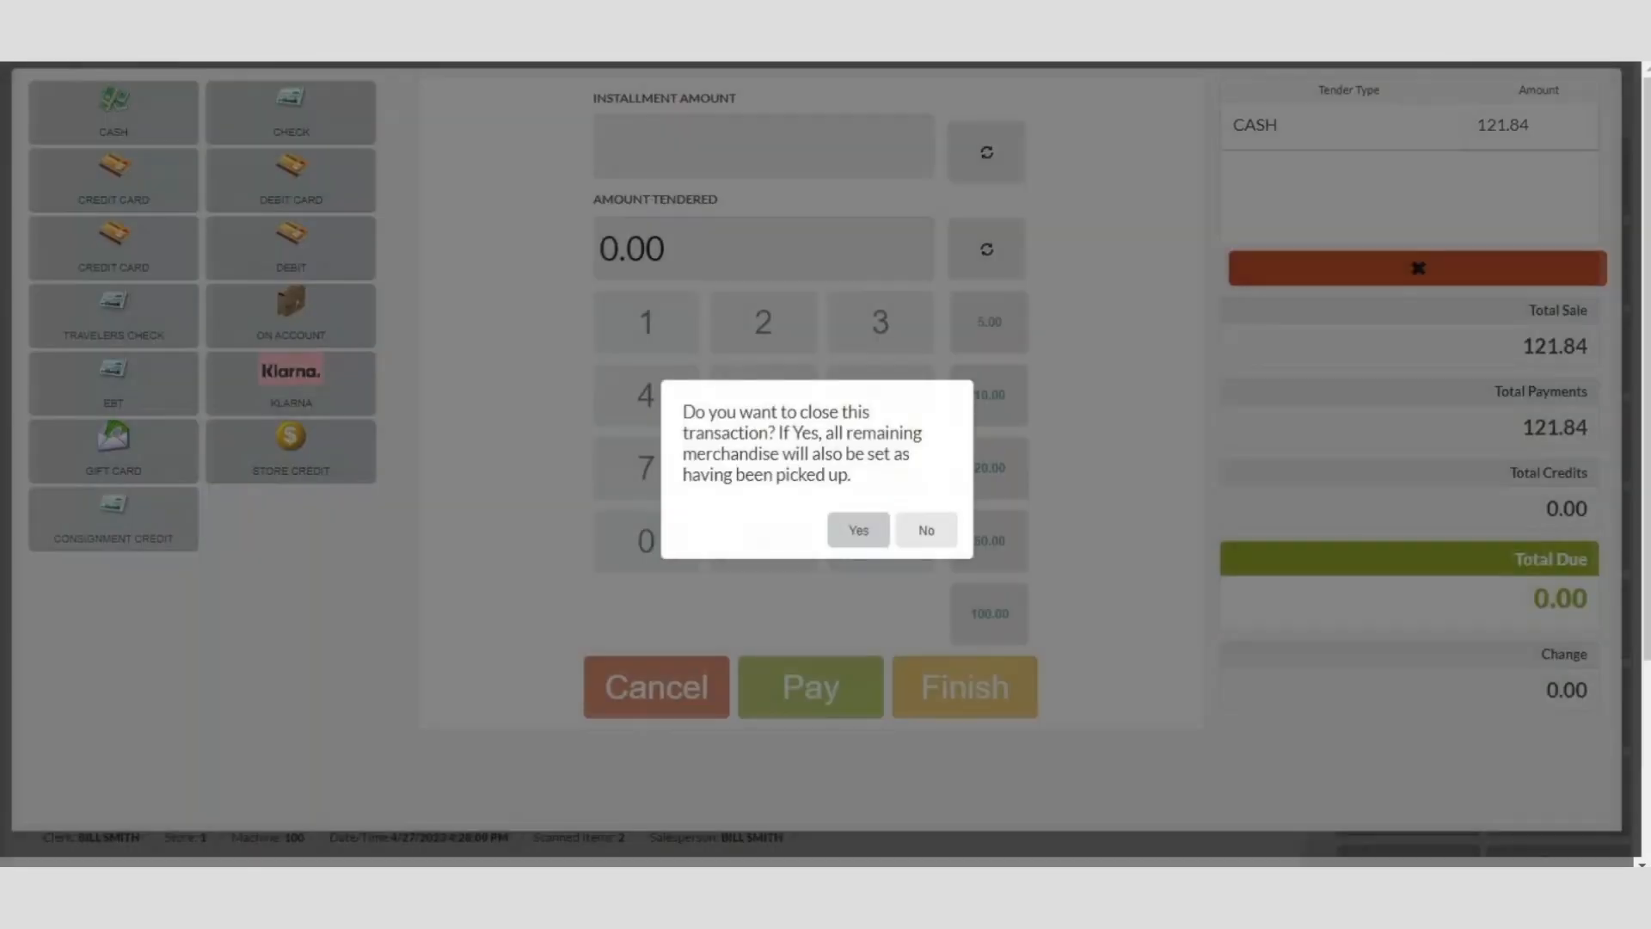
{"action": "key", "text": "Return"}
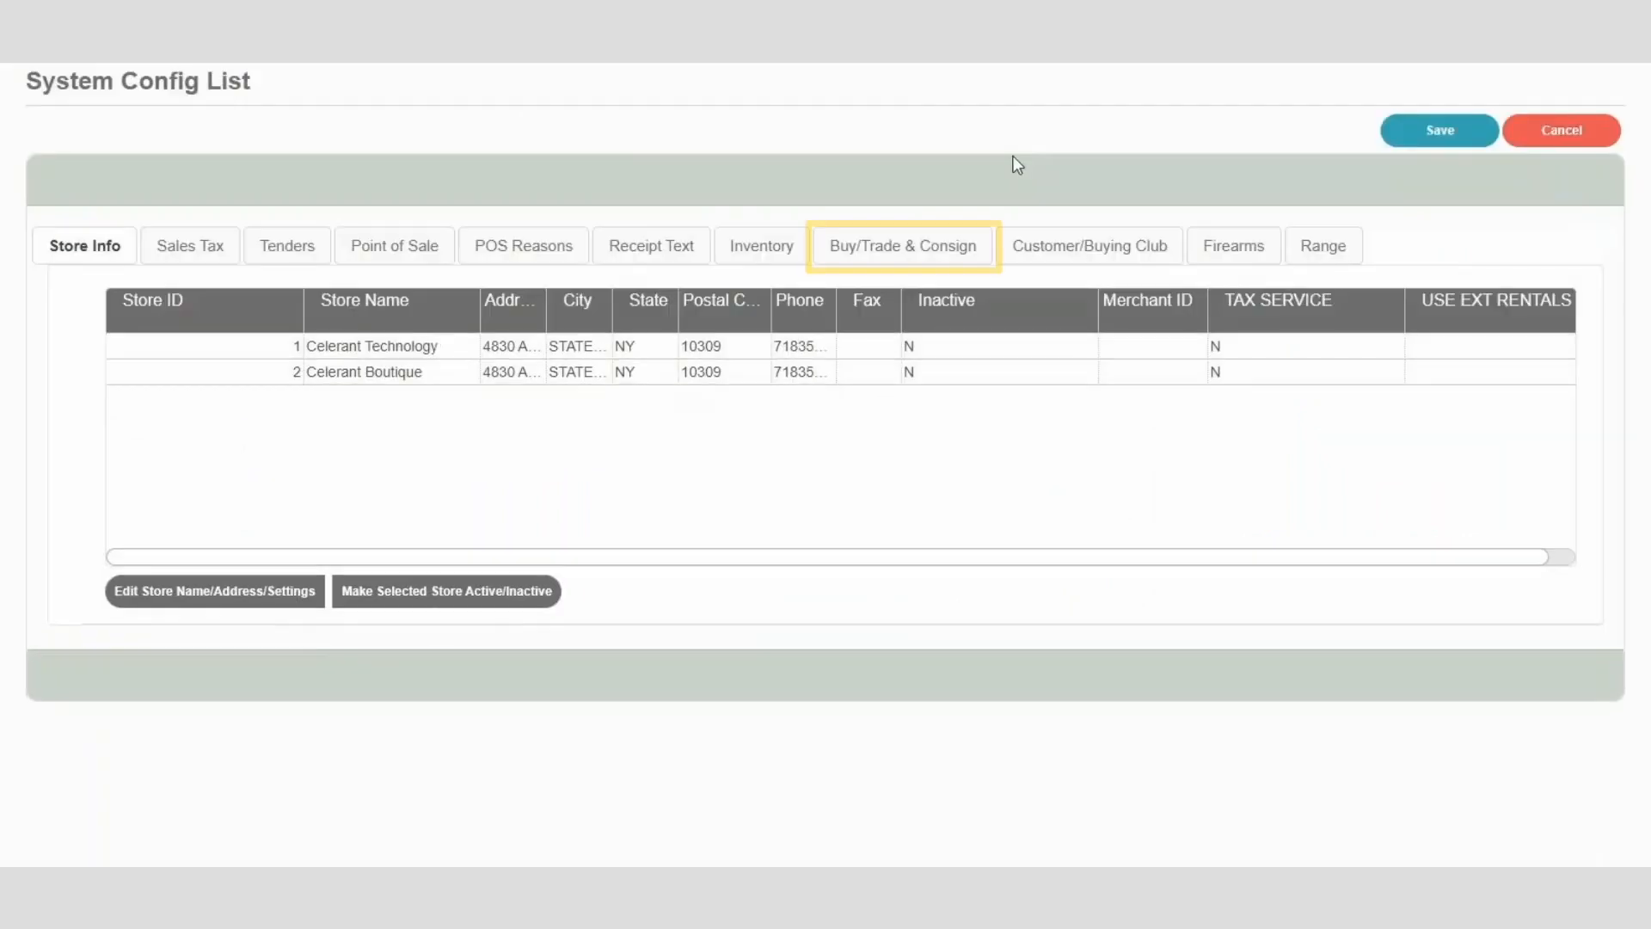
Examine the Enable Cash/Trade Override in Buy/Trade setting in the Buy/Trade & Consign system configuration
{"action": "left_click", "coordinate": [915, 247]}
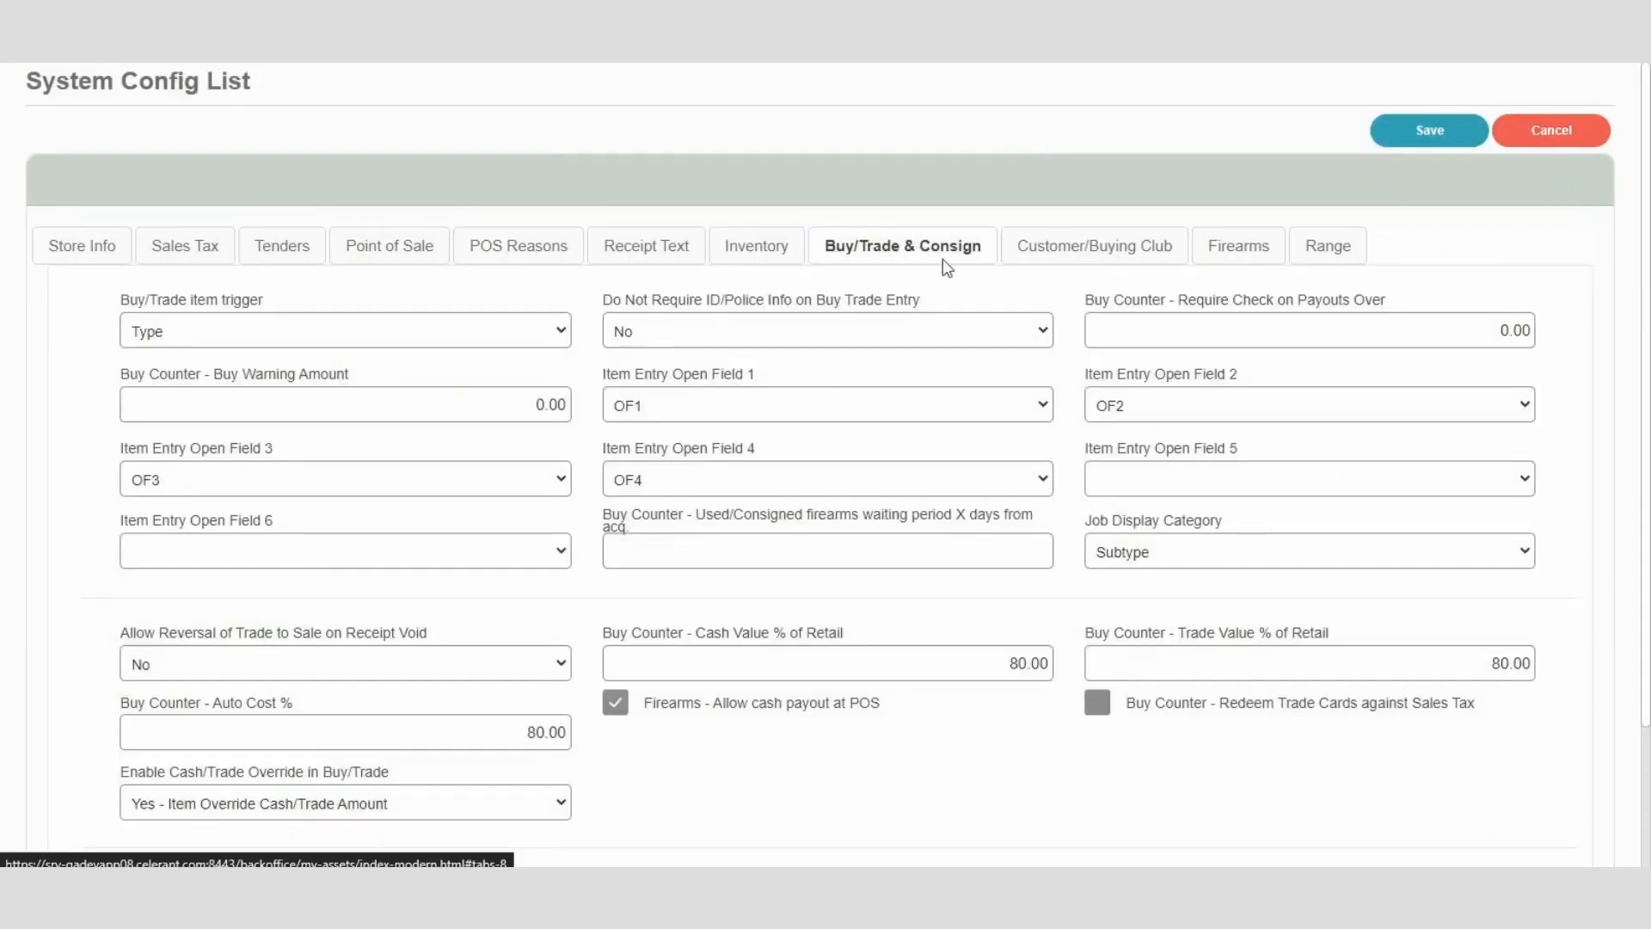
{"action": "scroll", "coordinate": [536, 738], "scroll_direction": "down", "scroll_amount": 1}
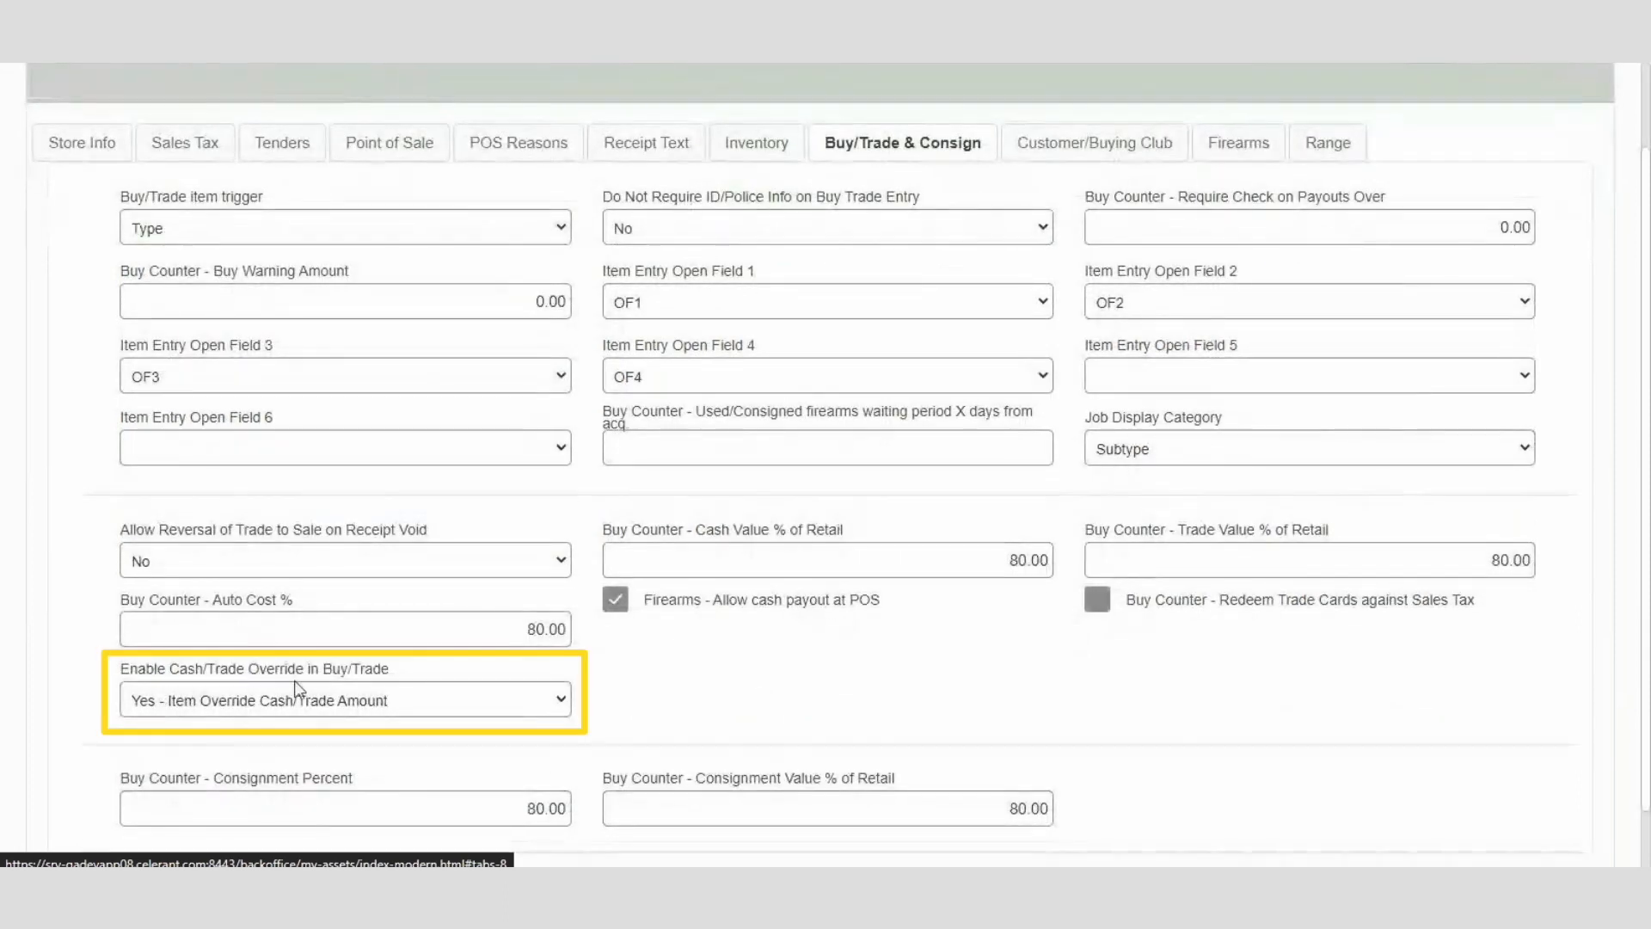
{"action": "left_click", "coordinate": [298, 706]}
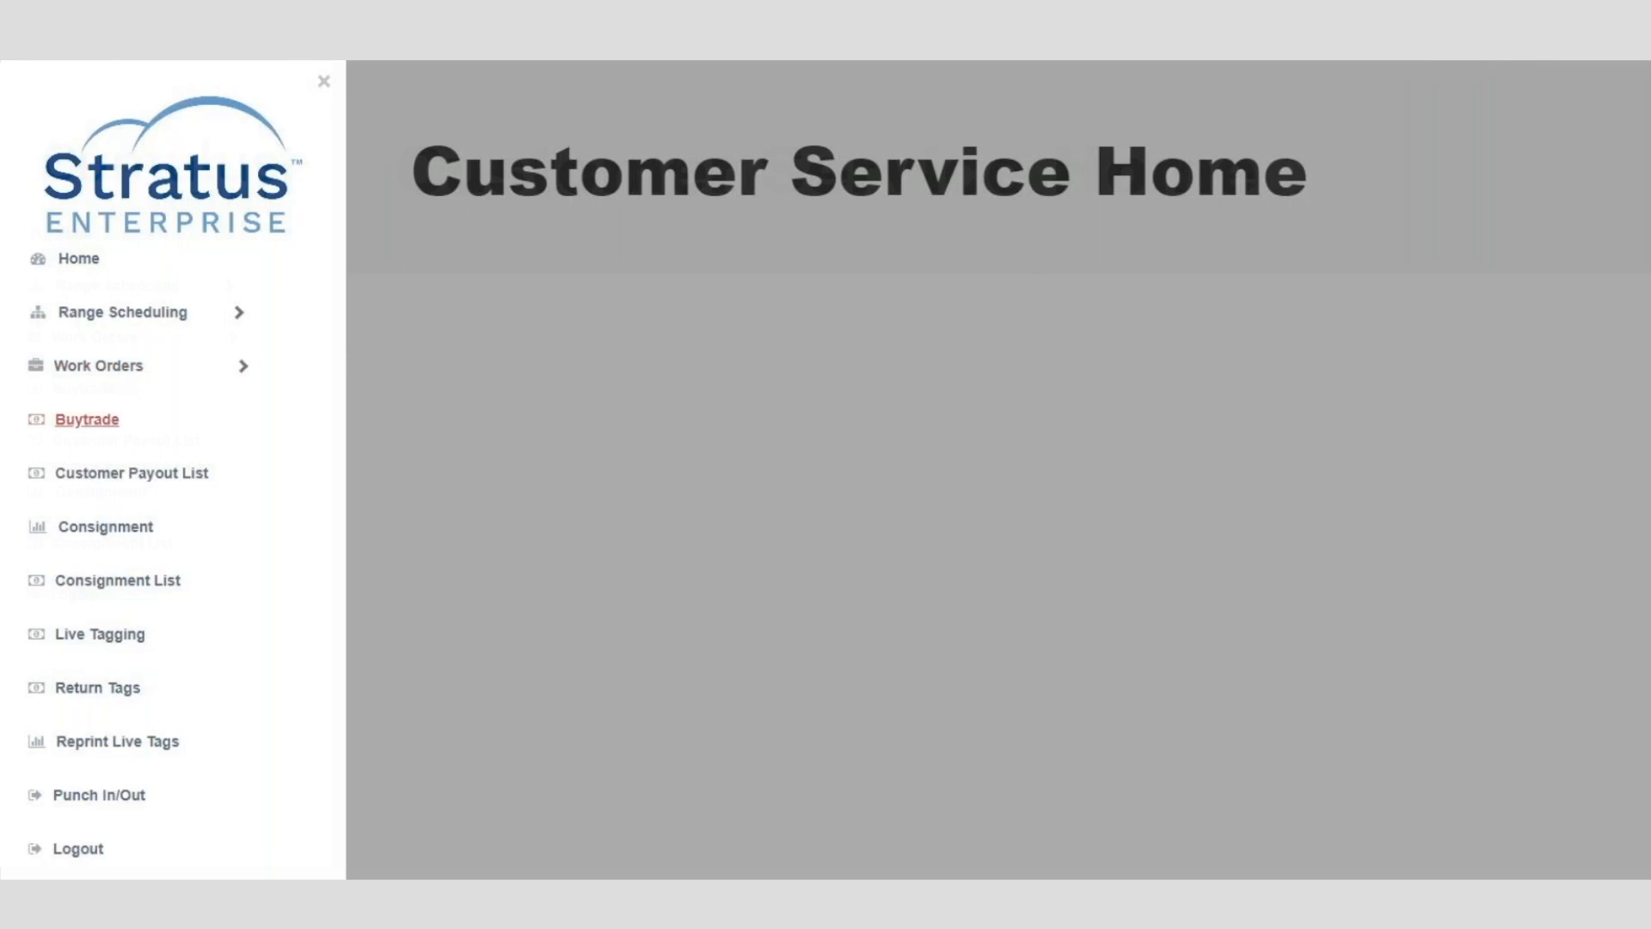
Start a new Buy/Trade in Customer Service and look up the customer through the Customer Phone field
{"action": "left_click", "coordinate": [86, 419]}
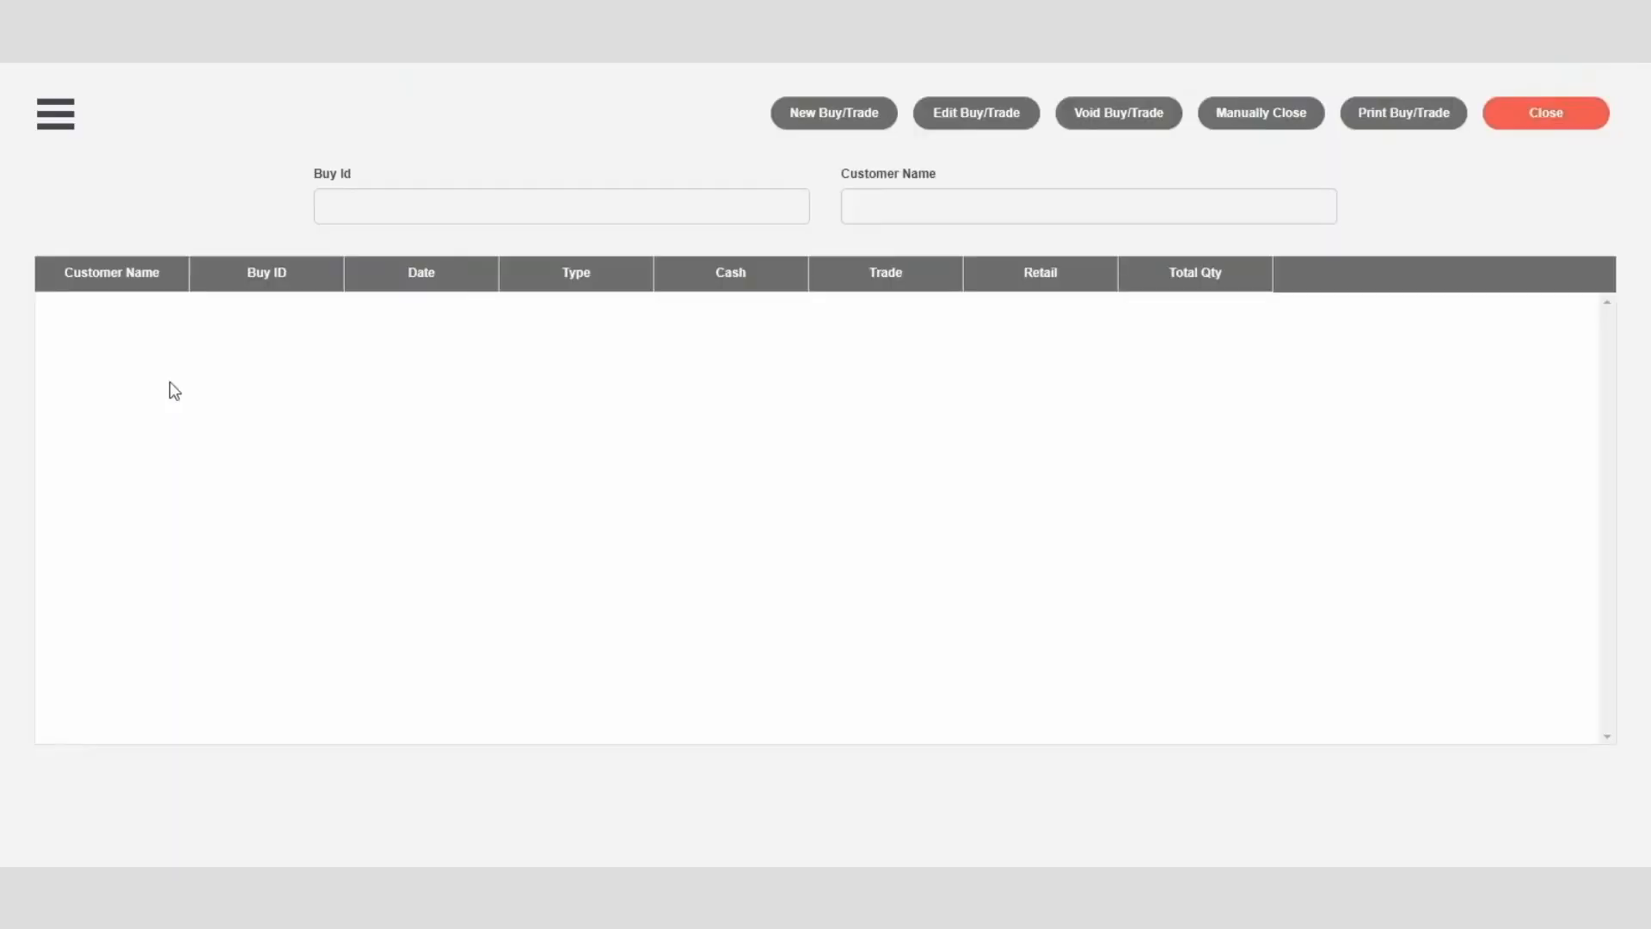
{"action": "left_click", "coordinate": [827, 133]}
{"action": "left_click", "coordinate": [335, 298]}
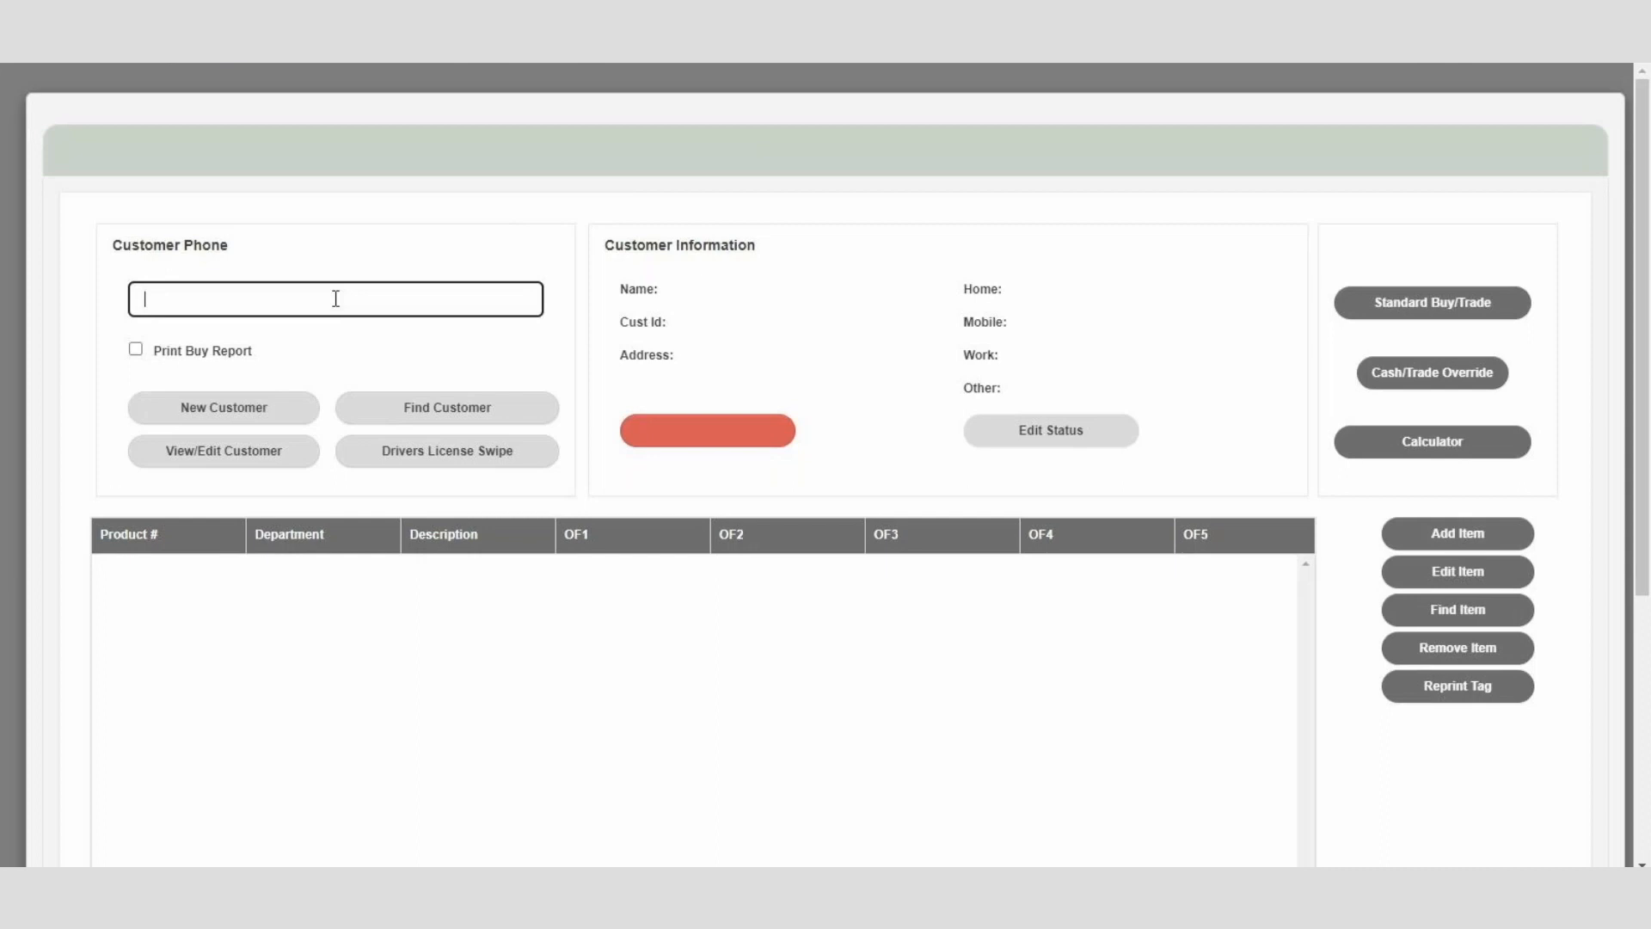
{"action": "type", "text": "54"}
{"action": "key", "text": "Return"}
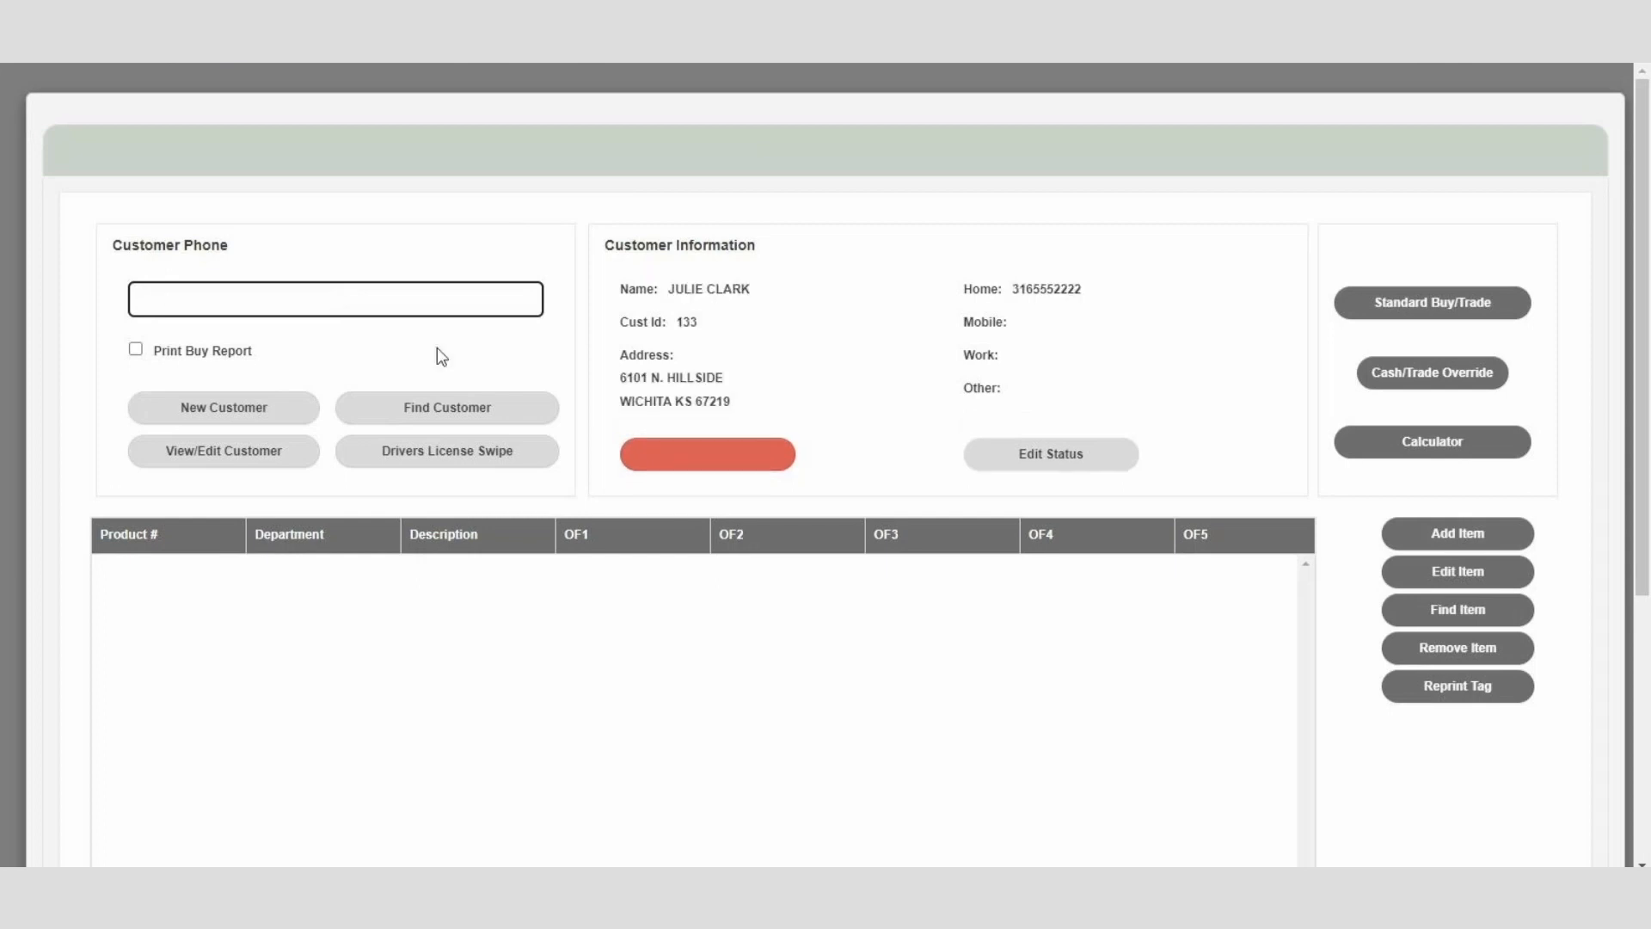
Add an item to the buy/trade and classify it as department BOOTS, type FASHION
{"action": "left_click", "coordinate": [1448, 531]}
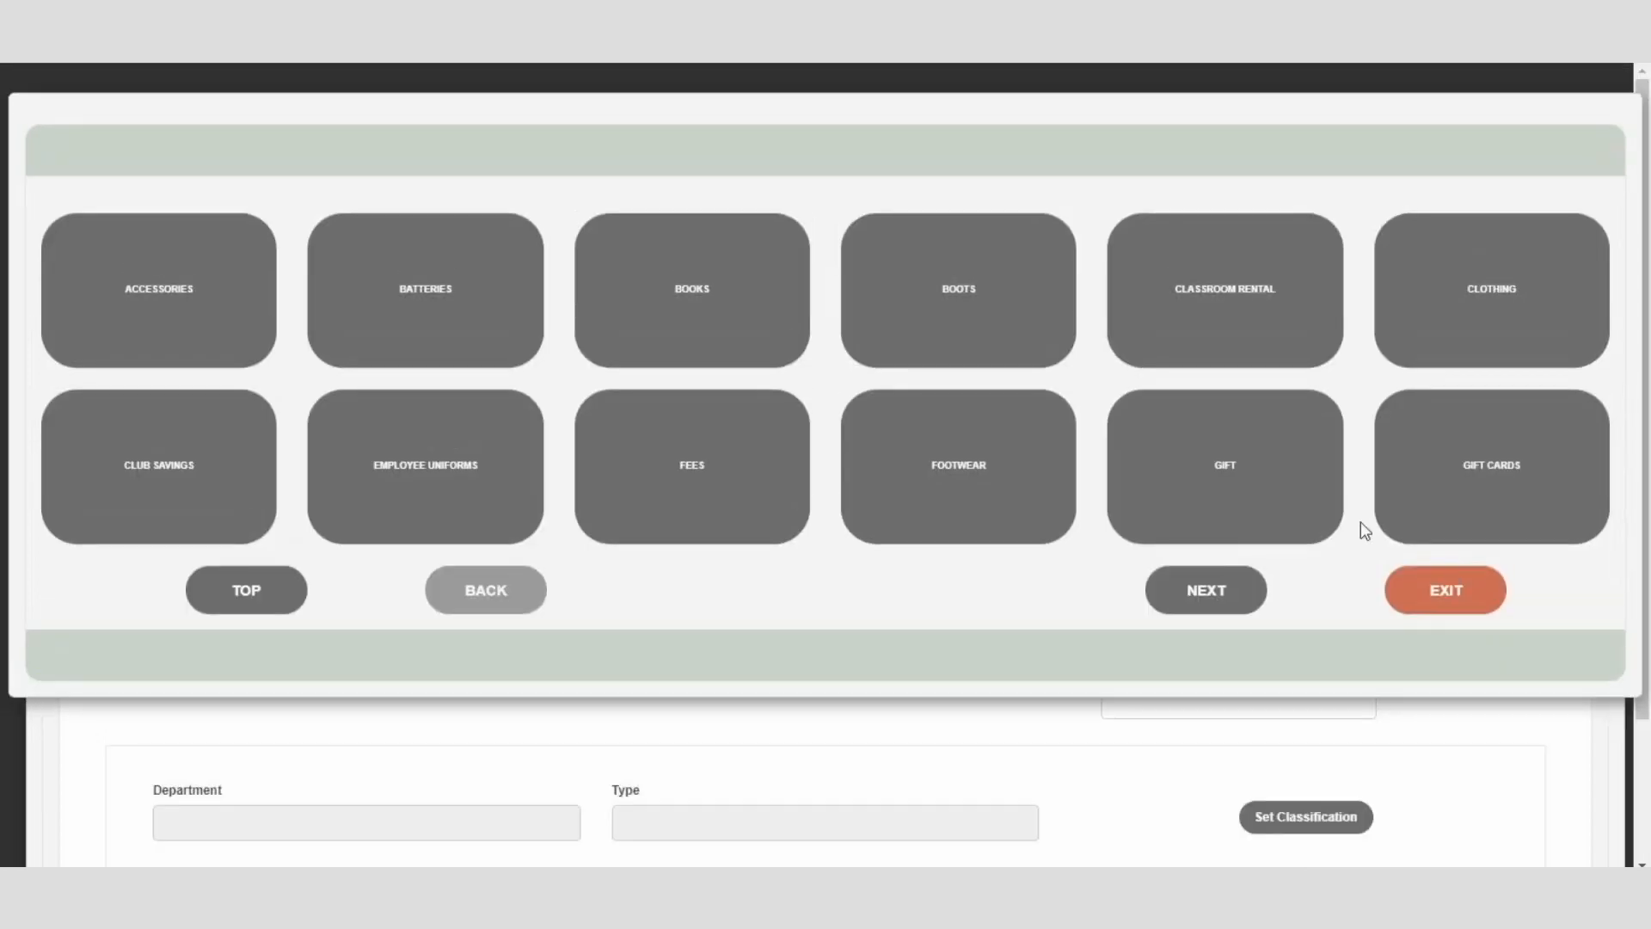
{"action": "left_click", "coordinate": [975, 291]}
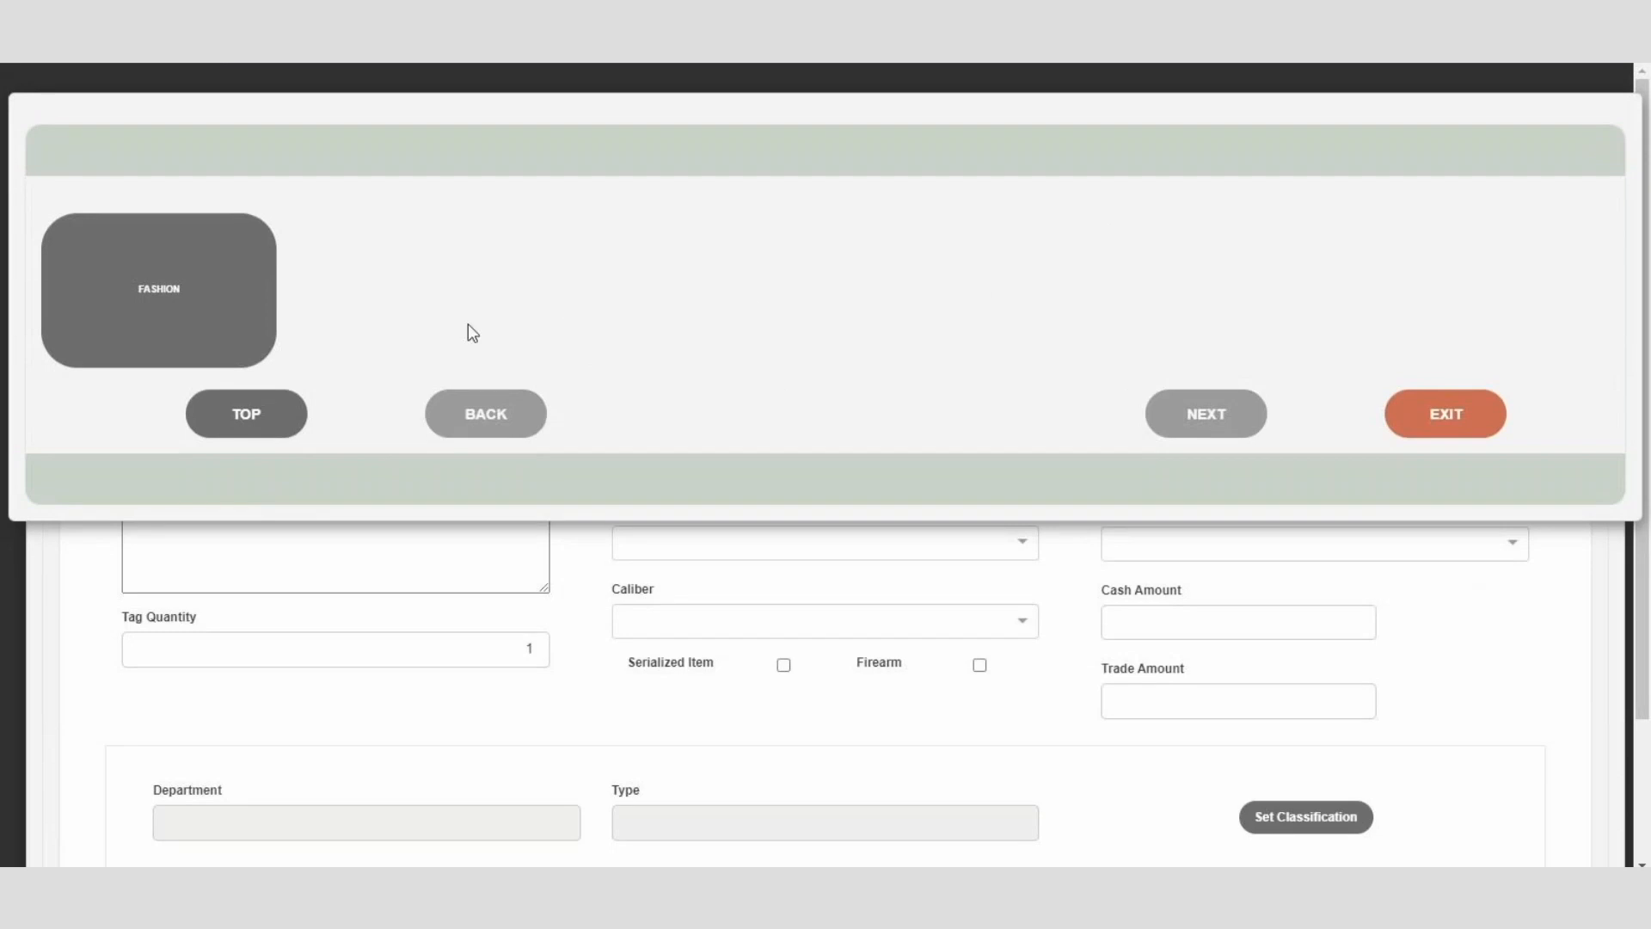
{"action": "left_click", "coordinate": [89, 276]}
Set the item's price to 100 and go to its Cash Amount and Trade Amount override fields
{"action": "left_click", "coordinate": [321, 384]}
{"action": "type", "text": "100"}
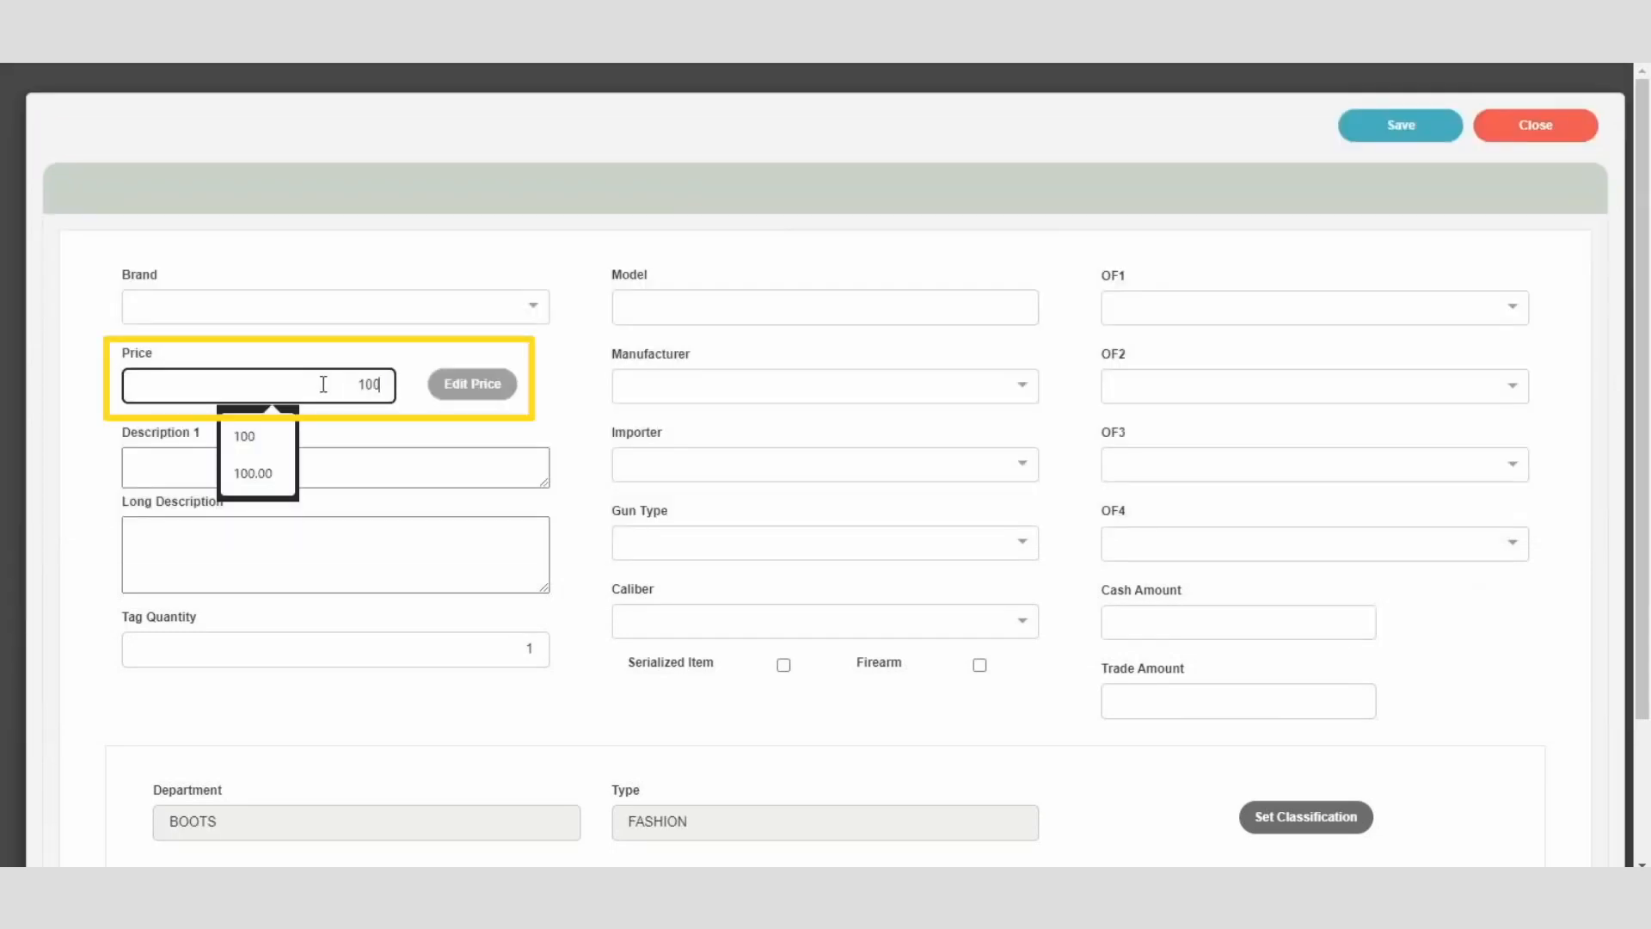
{"action": "left_click", "coordinate": [426, 467]}
{"action": "left_click", "coordinate": [1264, 626]}
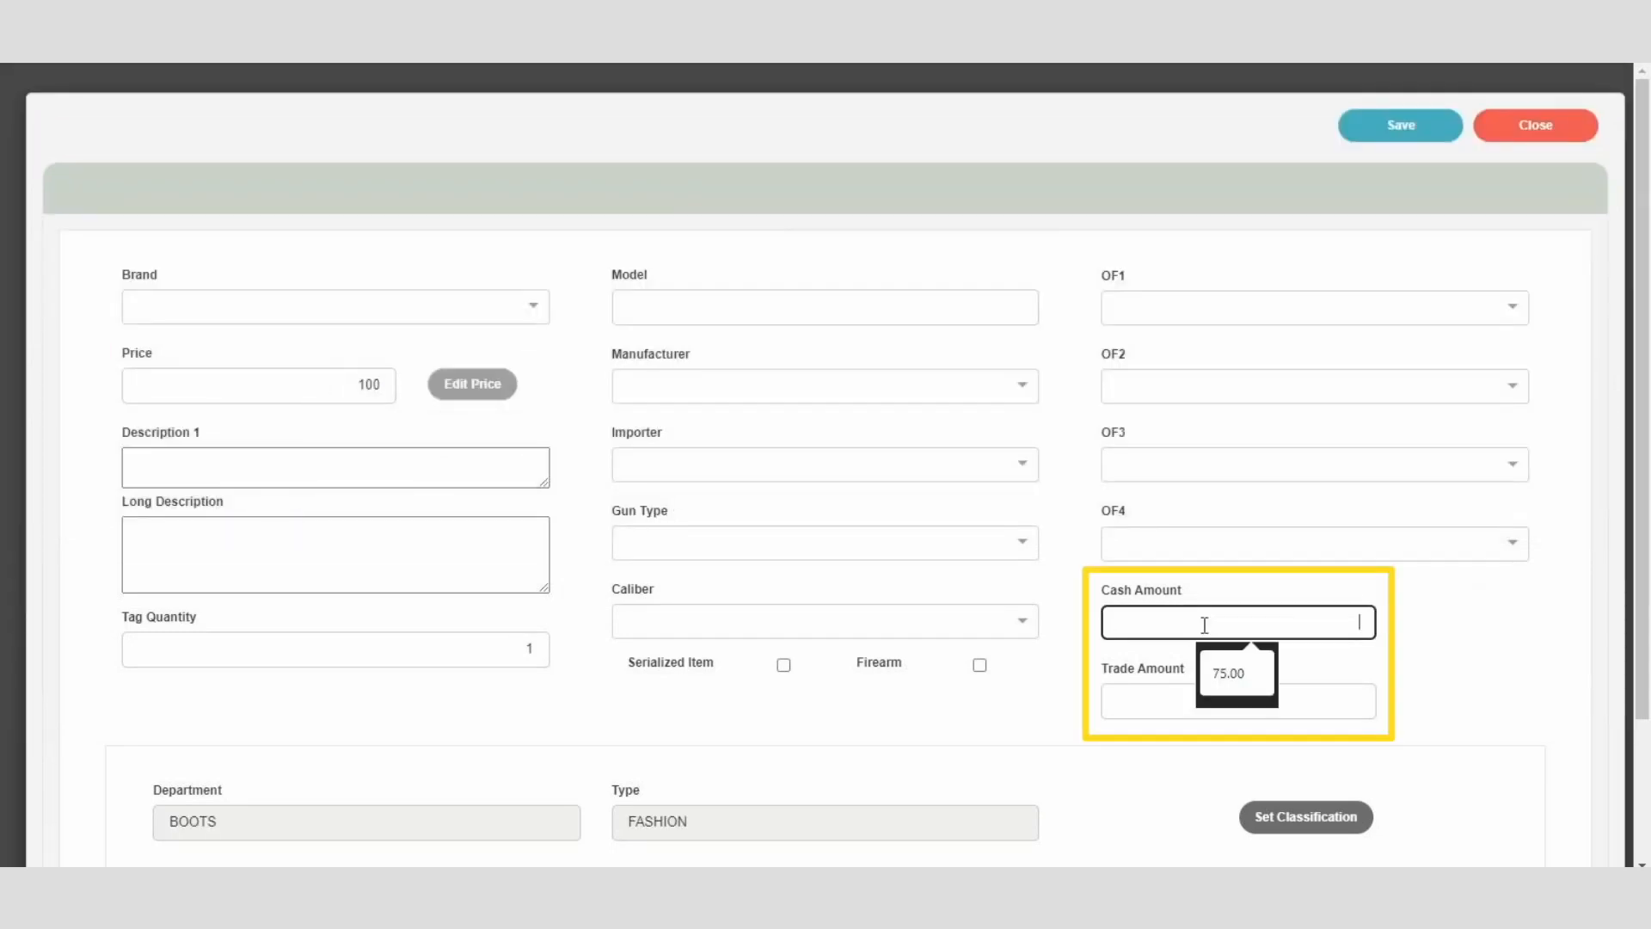
{"action": "left_click", "coordinate": [1163, 703]}
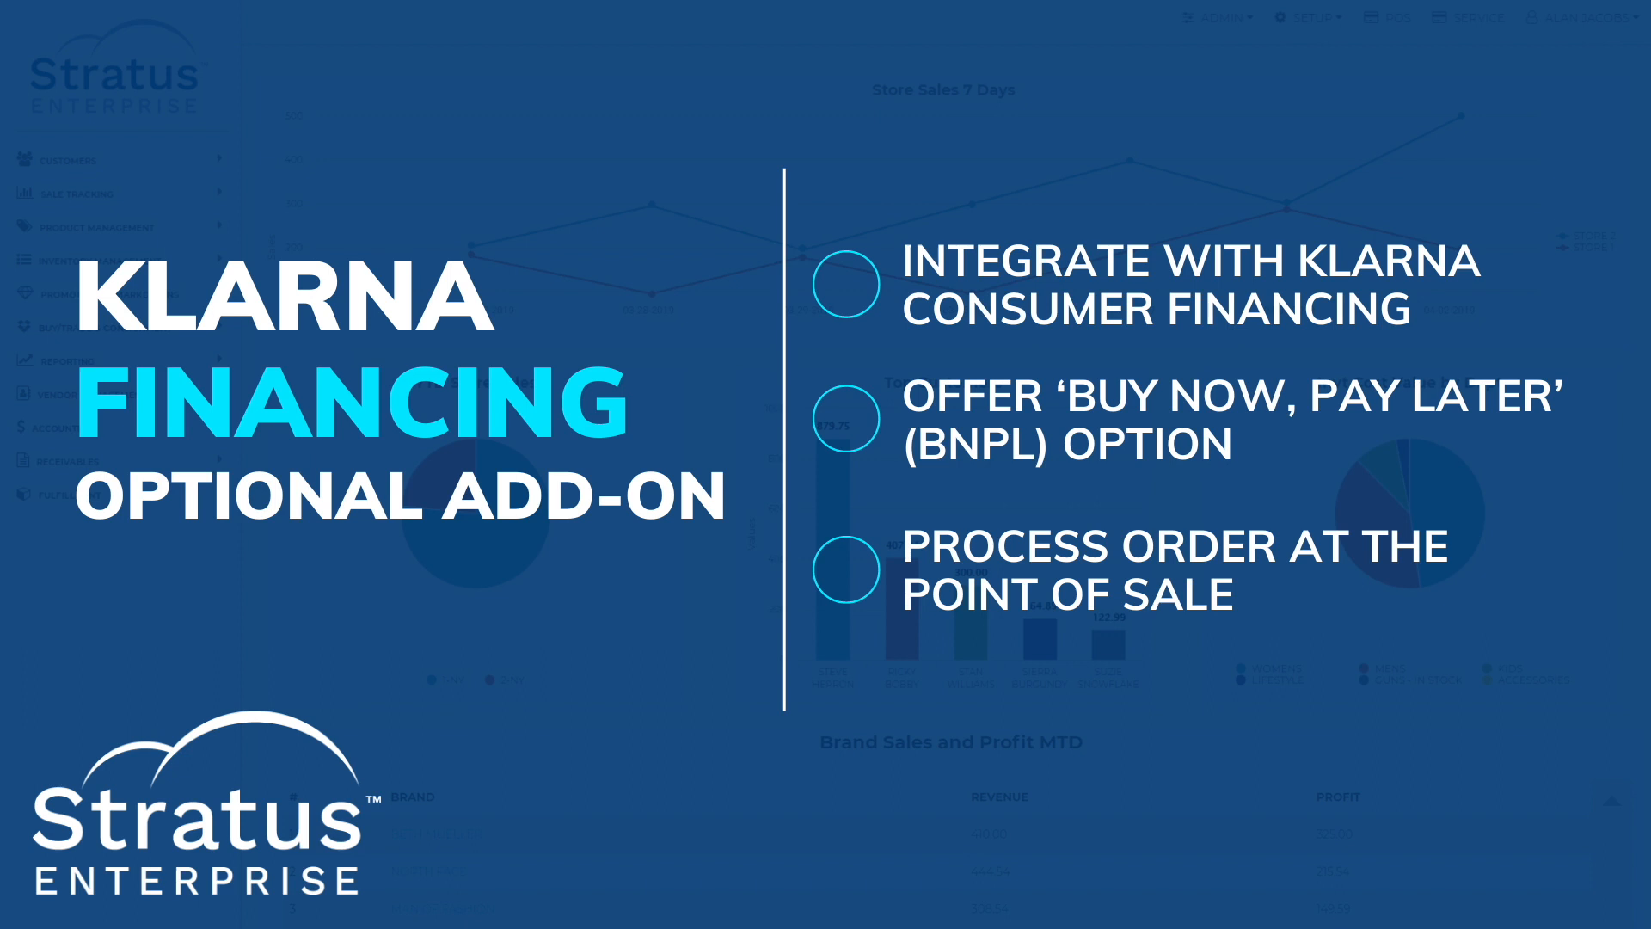
Add a product to a new point-of-sale receipt by entering its barcode
{"action": "type", "text": "00412"}
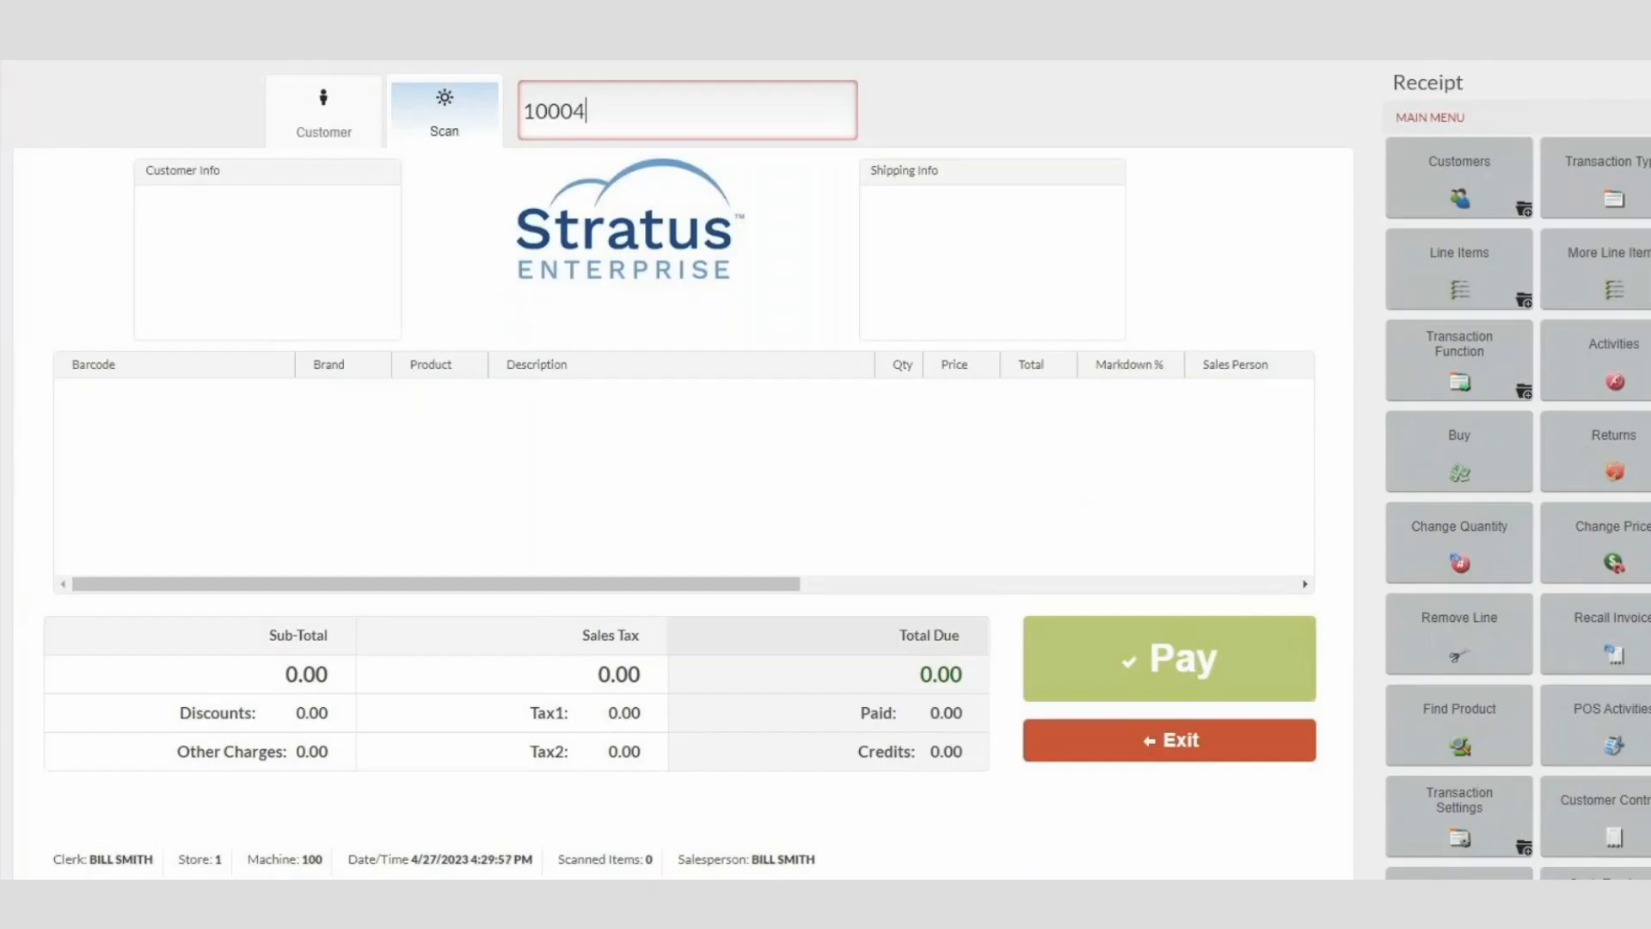
{"action": "type", "text": "0"}
{"action": "key", "text": "Return"}
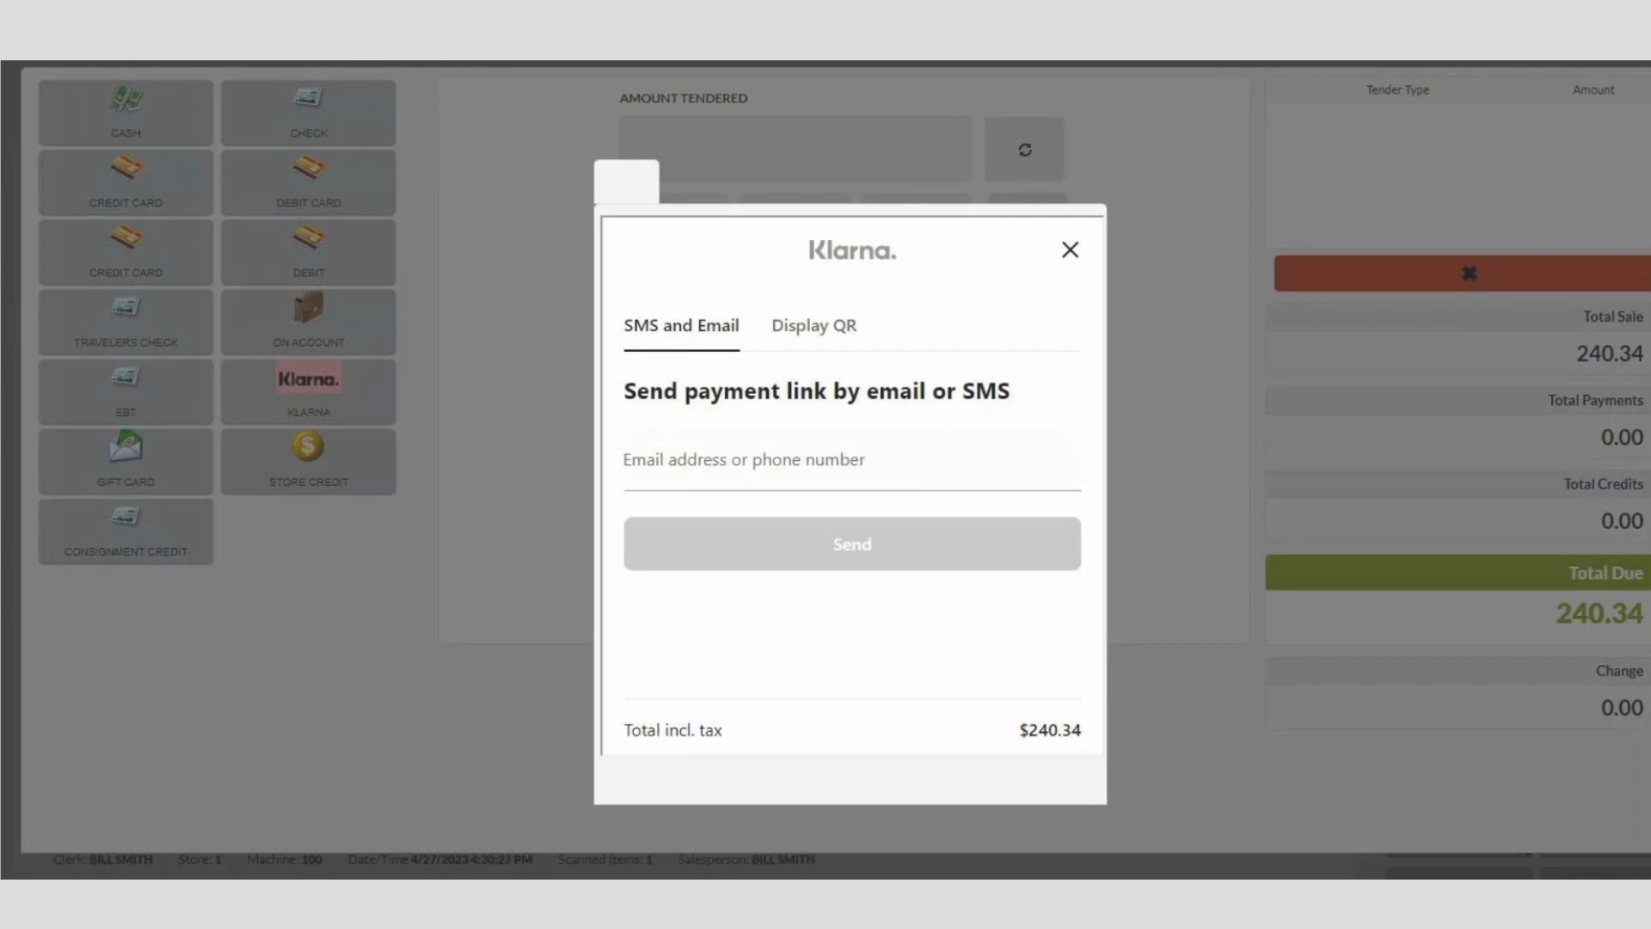
Complete the Klarna payment by displaying the QR code for the customer, and print the receipt
{"action": "left_click", "coordinate": [814, 326]}
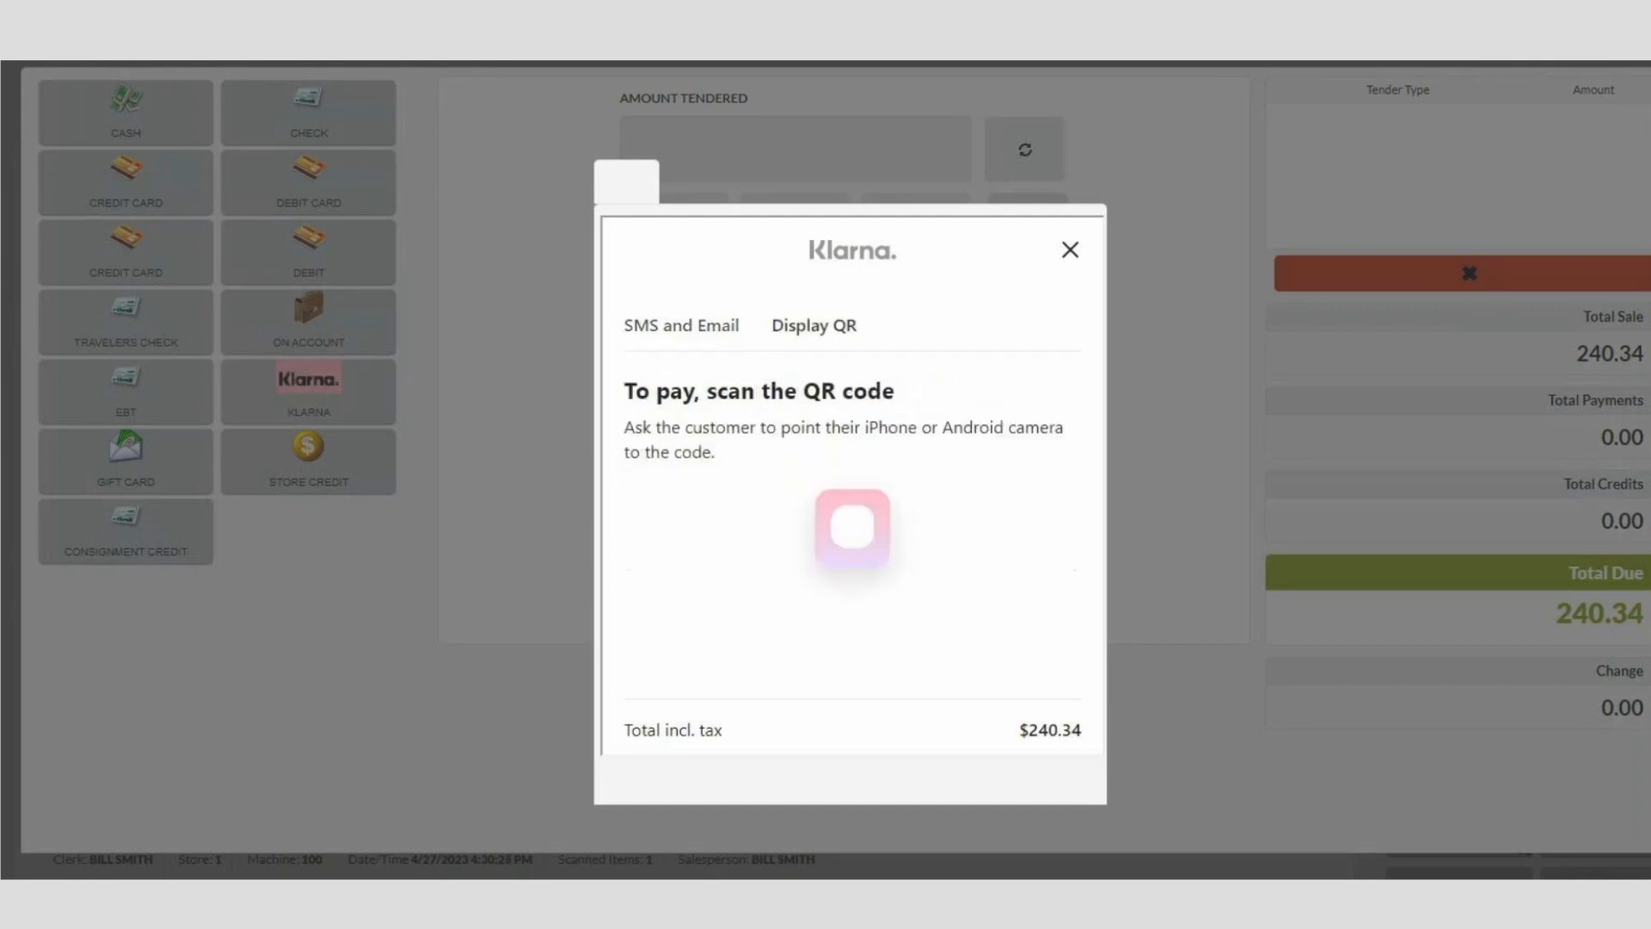
{"action": "scroll", "coordinate": [843, 515], "scroll_direction": "down", "scroll_amount": 2}
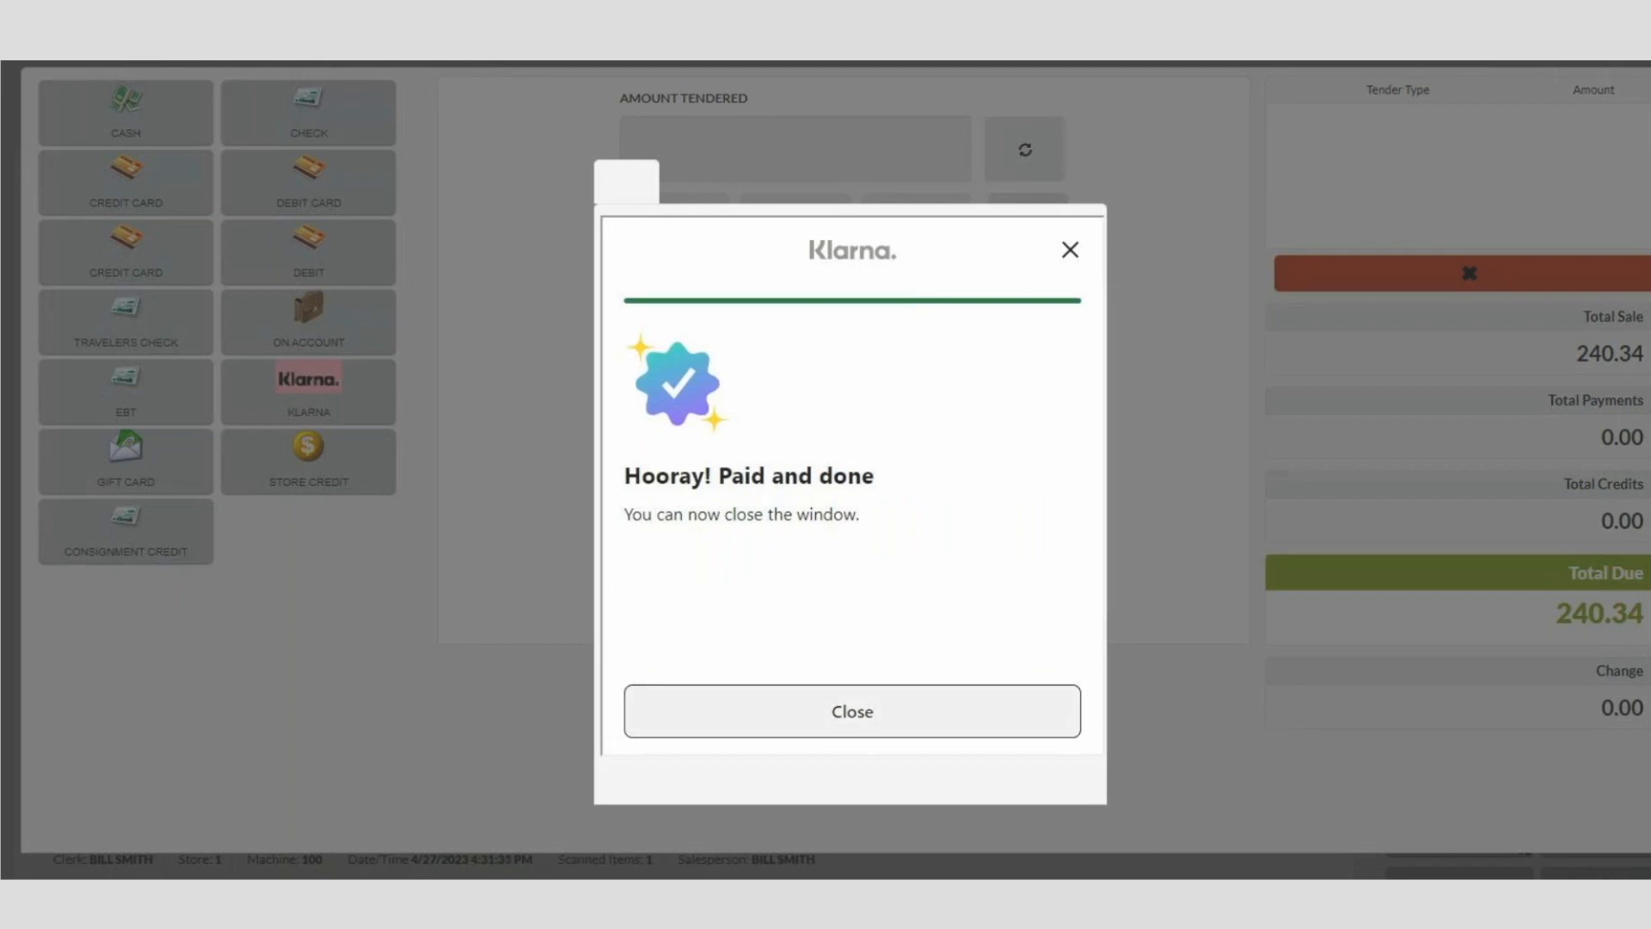
{"action": "left_click", "coordinate": [852, 711]}
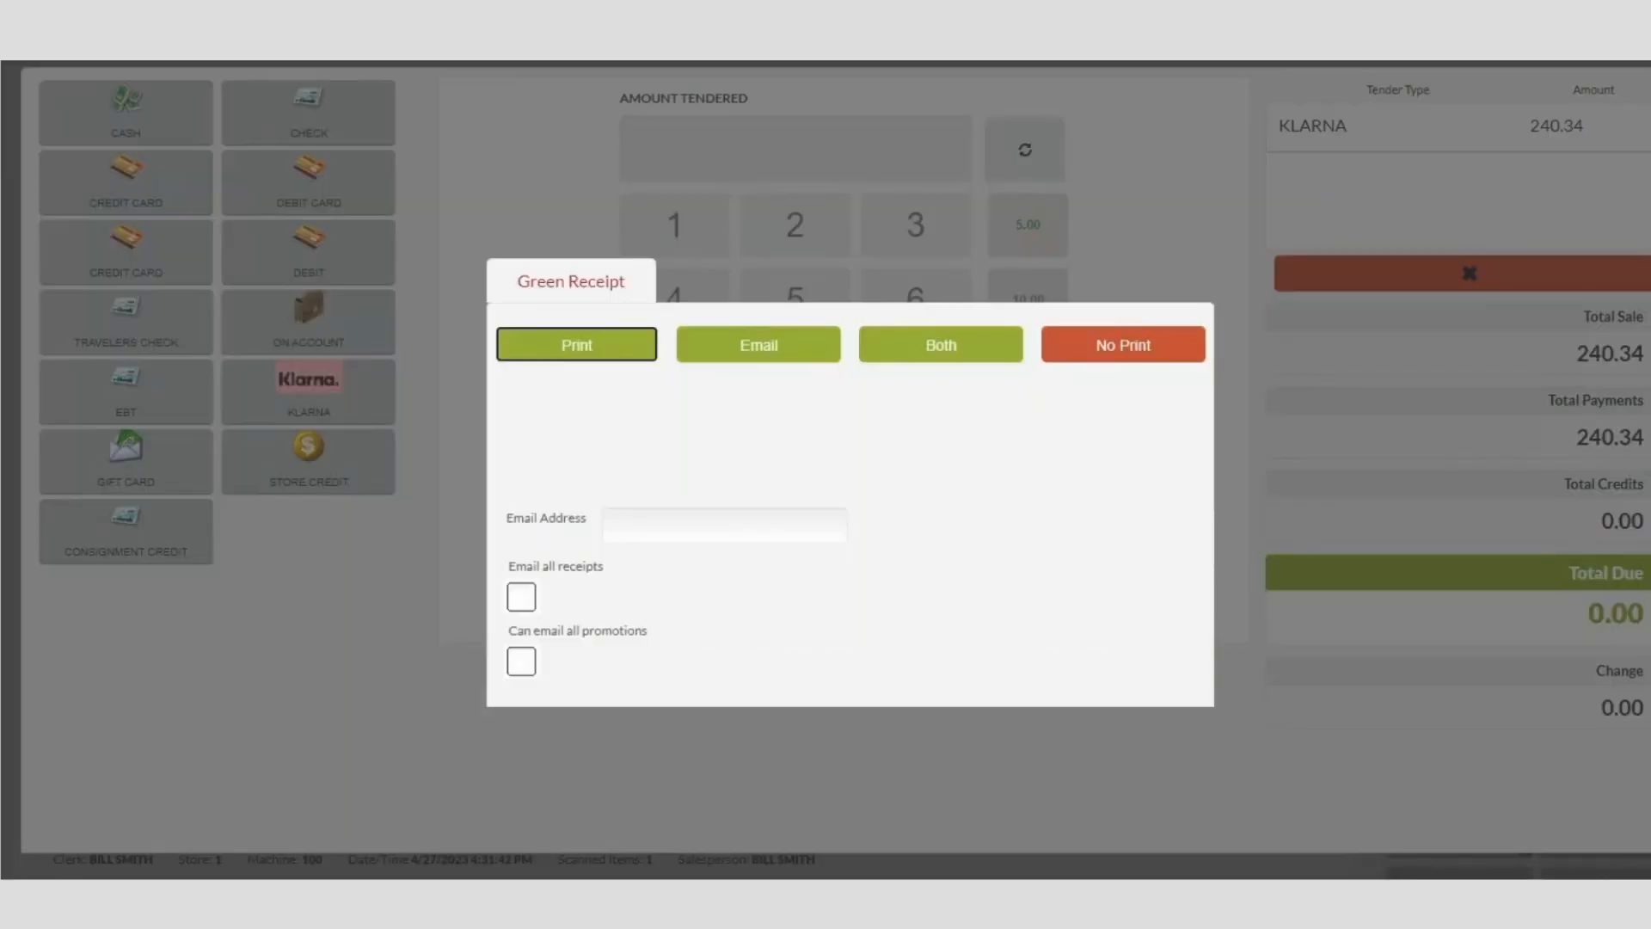
{"action": "left_click", "coordinate": [576, 344]}
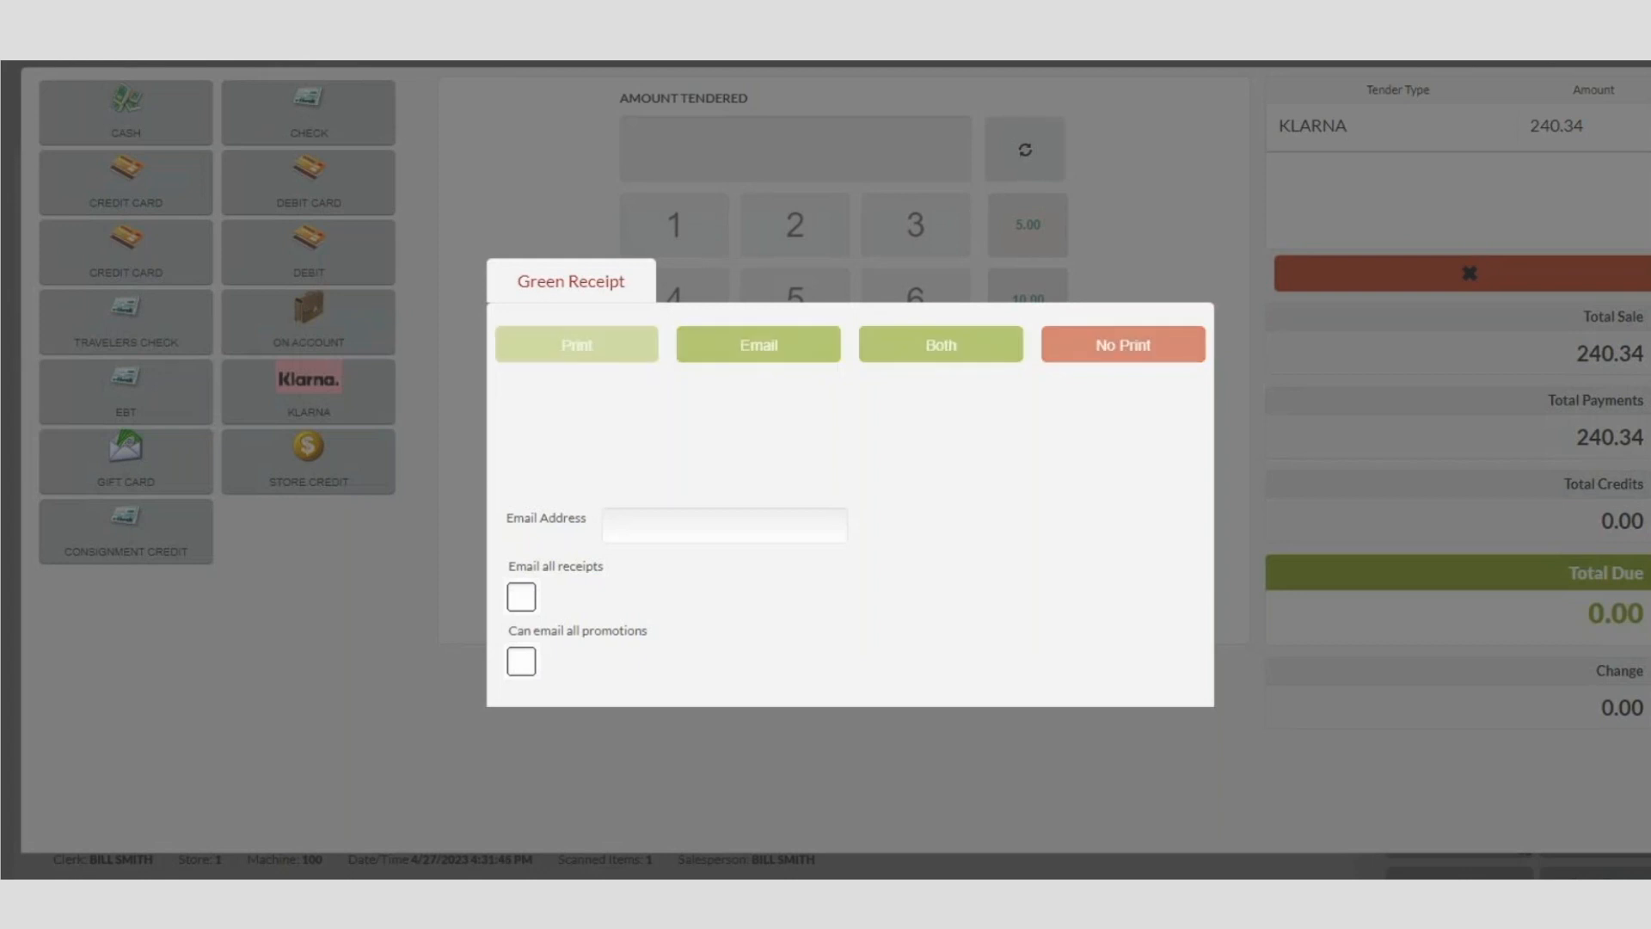